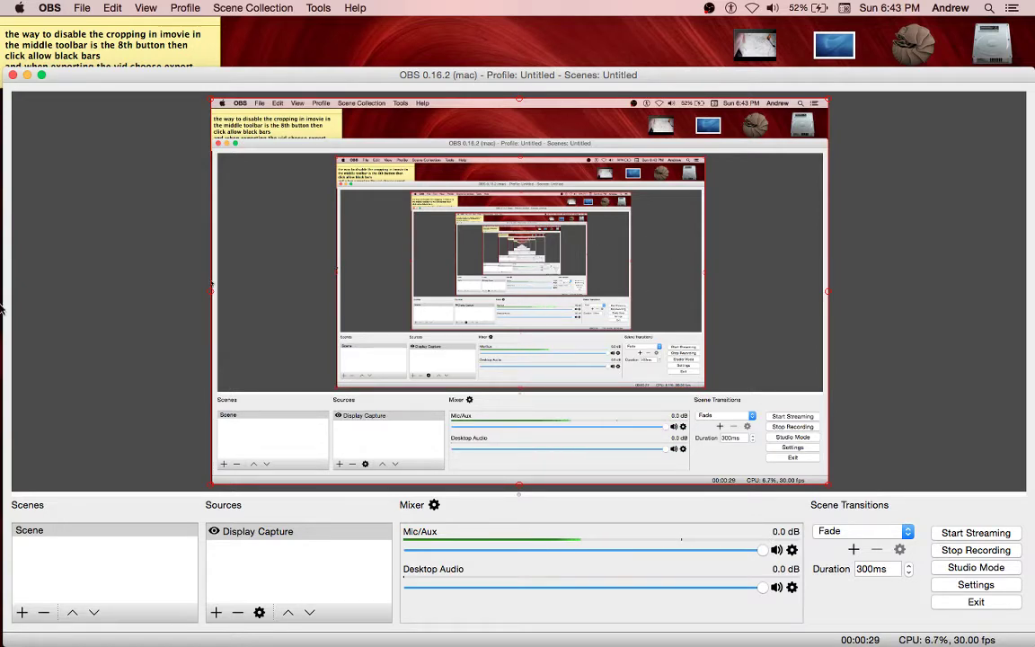
- Reveal the macOS Dock at the left screen edge to reach the minimized VirtualBox window
mouse_move(1, 261)
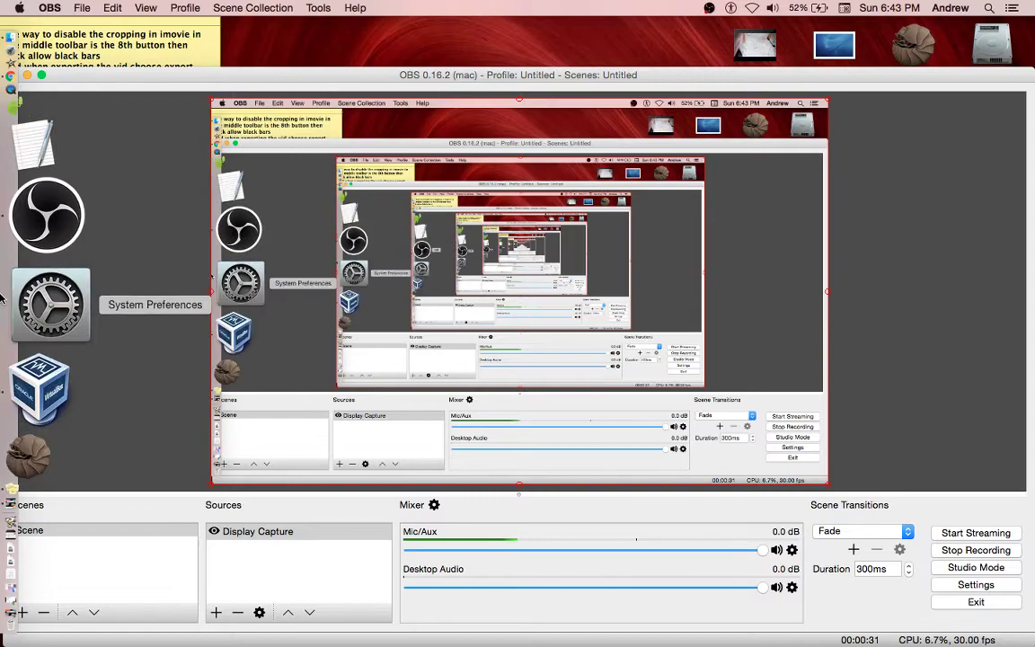
- Log on to Windows 98 under a new user name, then close the Welcome screen with startup display off
left_click(40, 355)
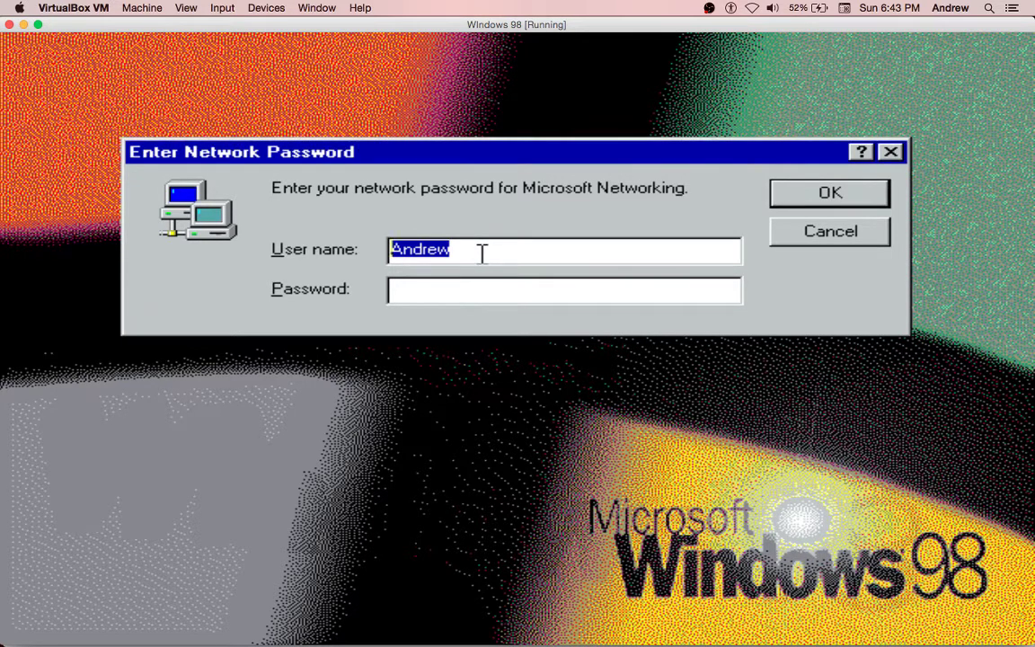
type("plums")
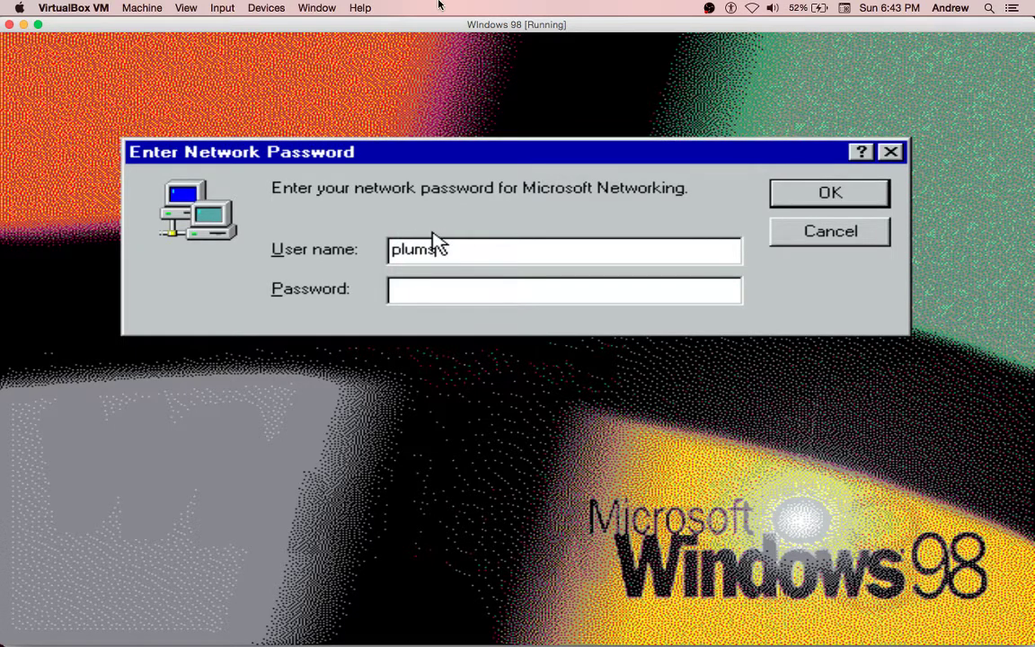
key("XF86AudioRaiseVolume")
key("XF86AudioRaiseVolume")
key("XF86AudioRaiseVolume")
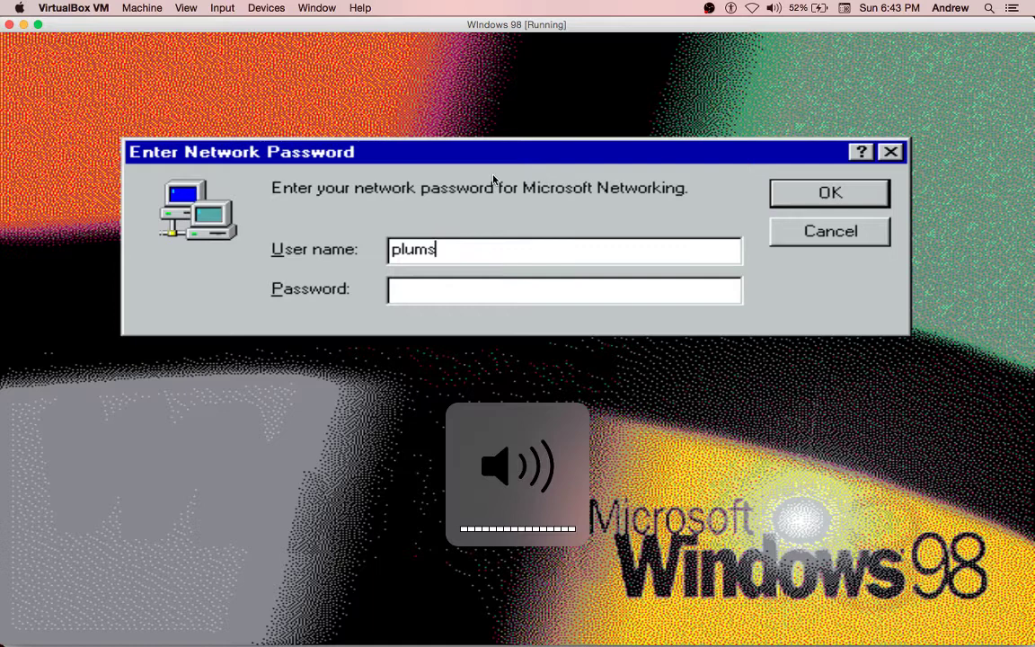
left_click(858, 196)
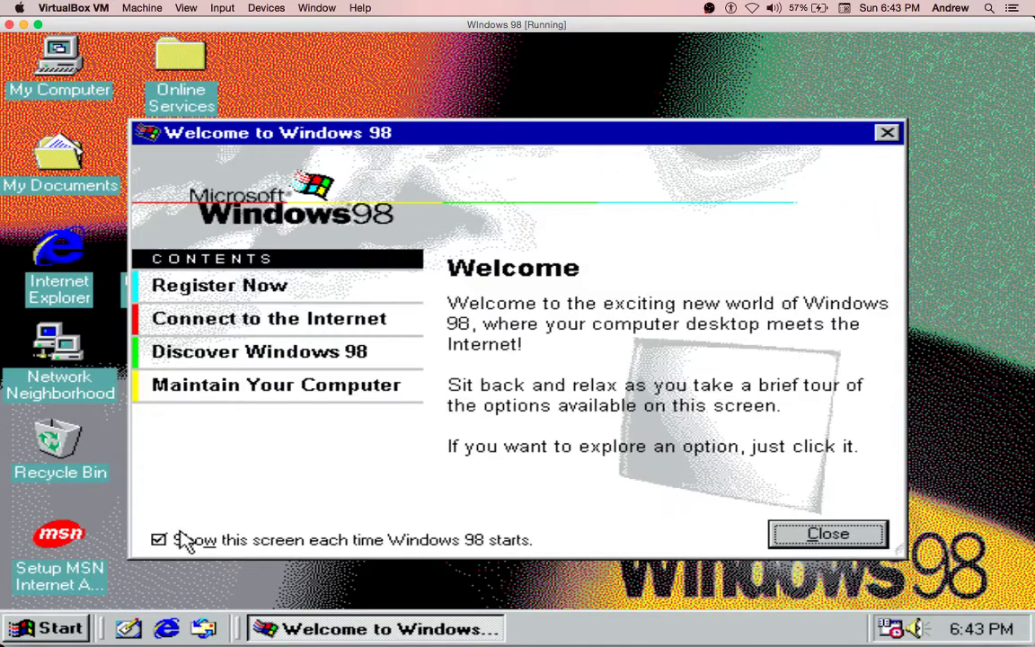
left_click(181, 540)
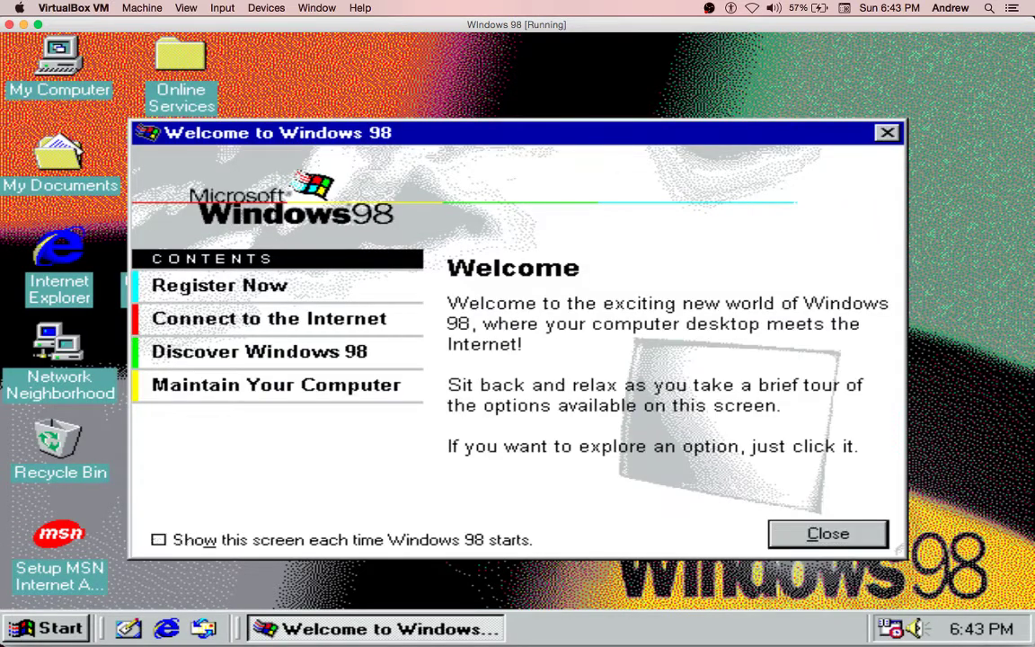
left_click(822, 534)
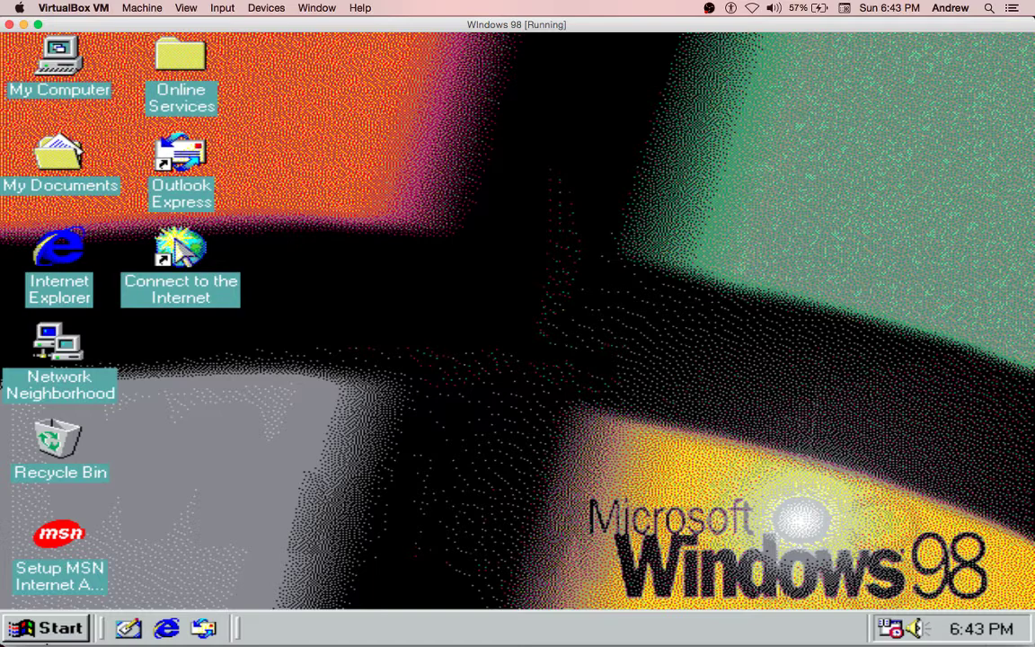
- Log off Windows 98 and sign back on under a different user name
left_click(50, 628)
left_click(121, 550)
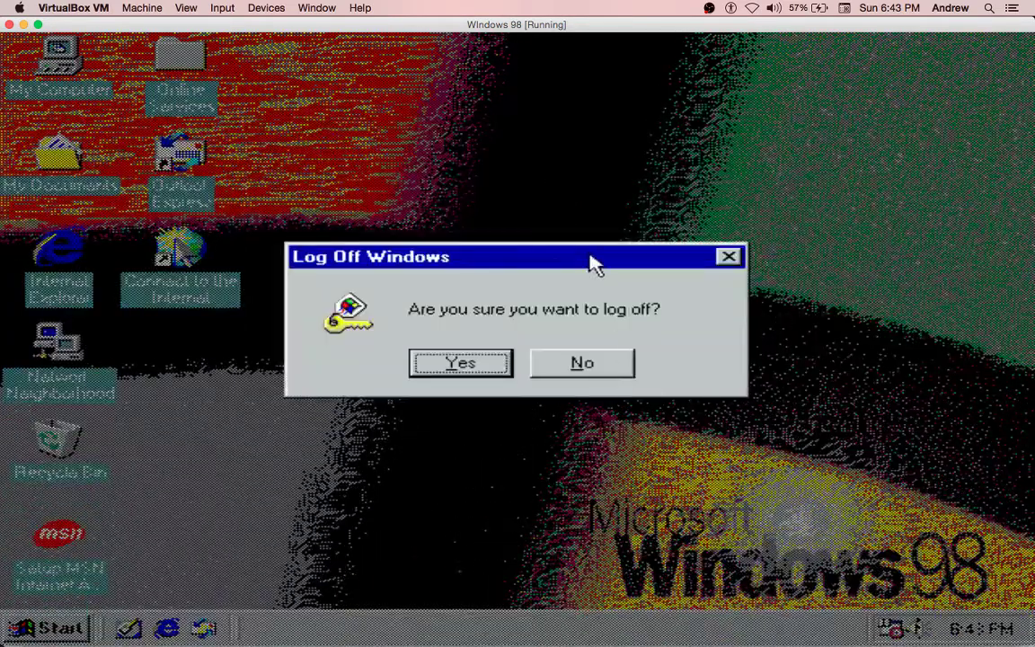
left_click(468, 372)
left_click(435, 252)
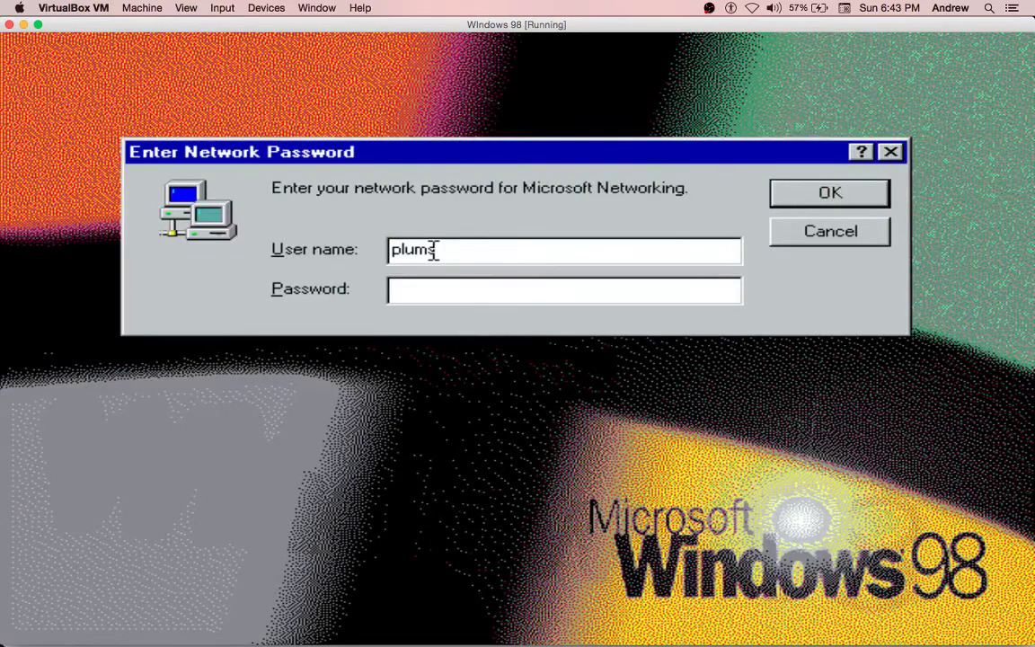
left_click_drag(435, 251, 317, 236)
type("AN")
key("Return")
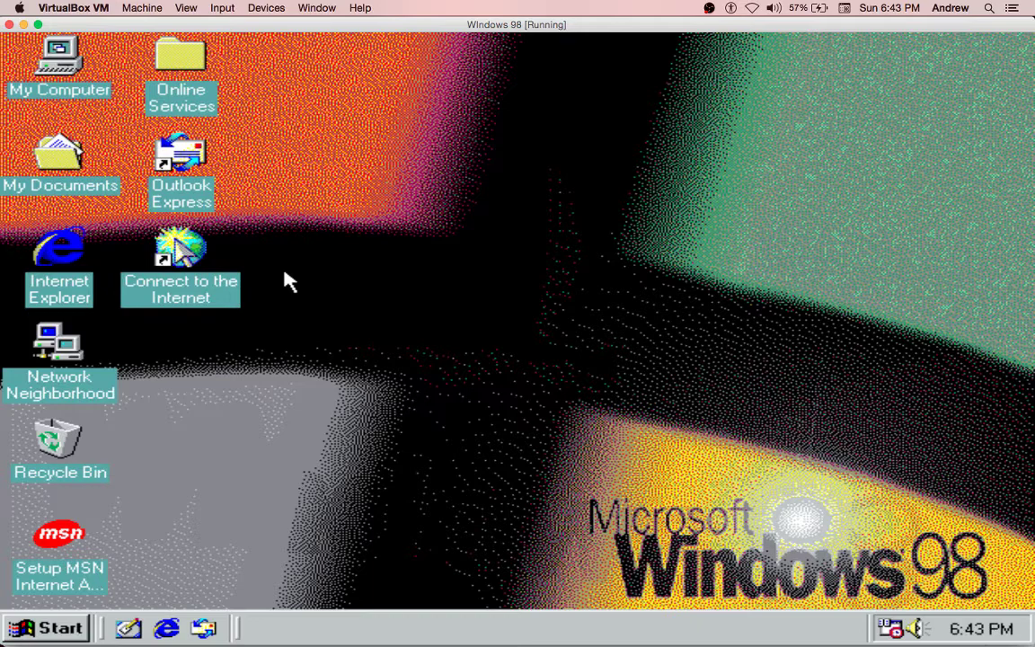
- Take a VirtualBox snapshot of the running machine named 'Snapshot 1'
left_click(132, 7)
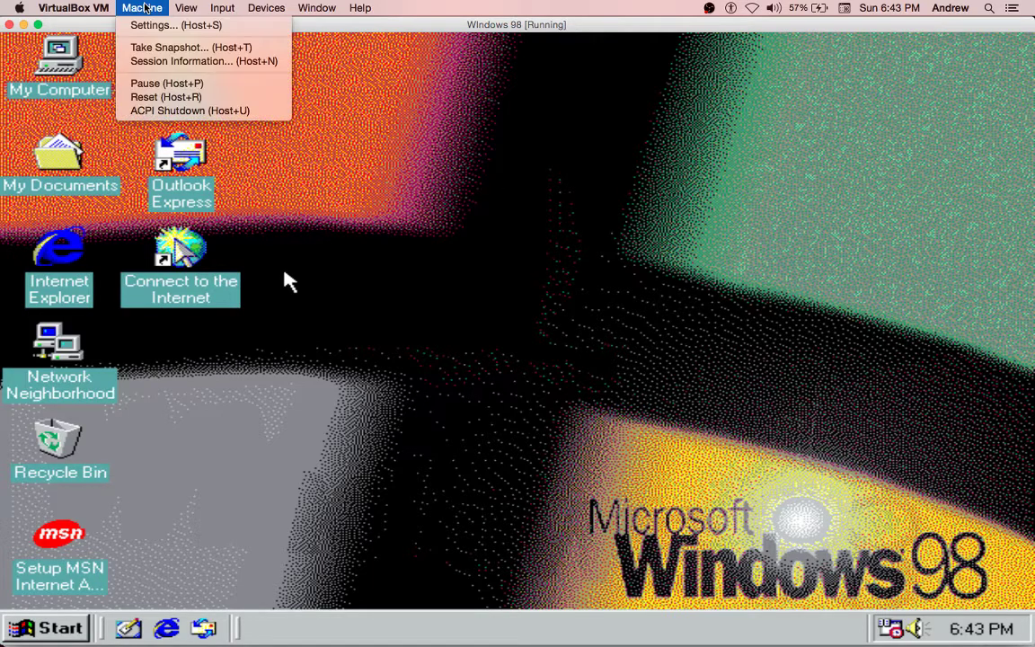
left_click(154, 45)
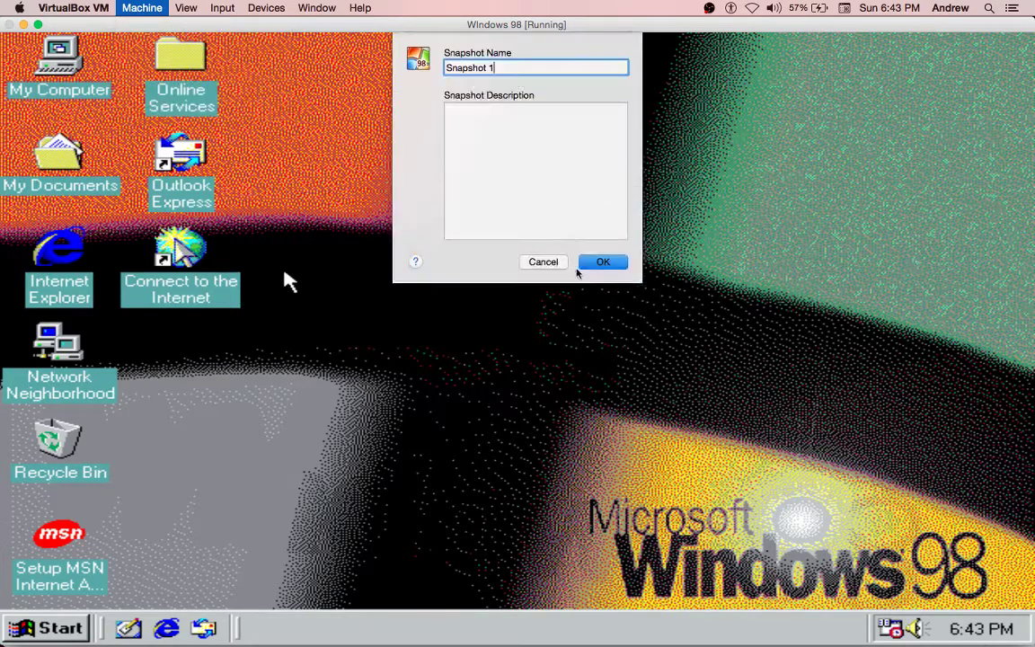
left_click(584, 265)
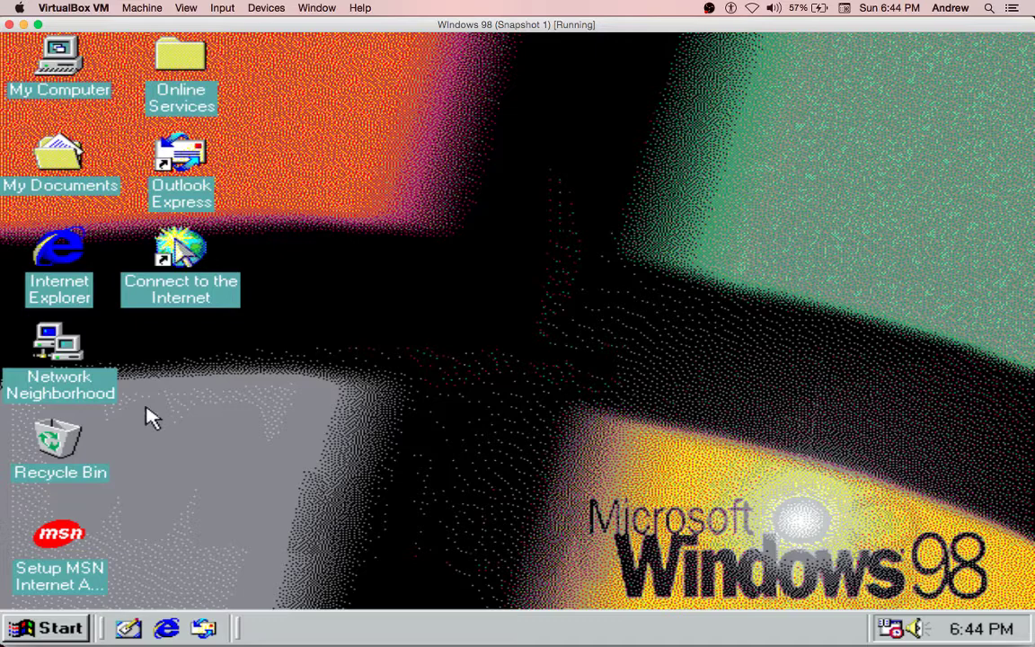
- Delete the Online Services, Outlook Express and Connect to the Internet icons into the Recycle Bin
left_click_drag(235, 433, 208, 36)
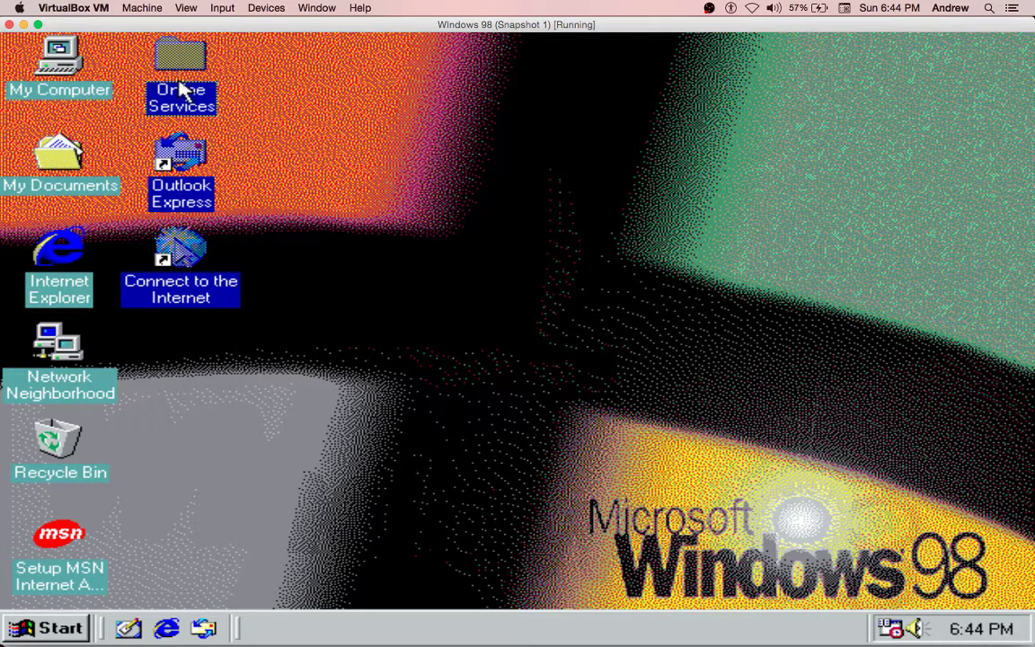
left_click_drag(179, 88, 81, 467)
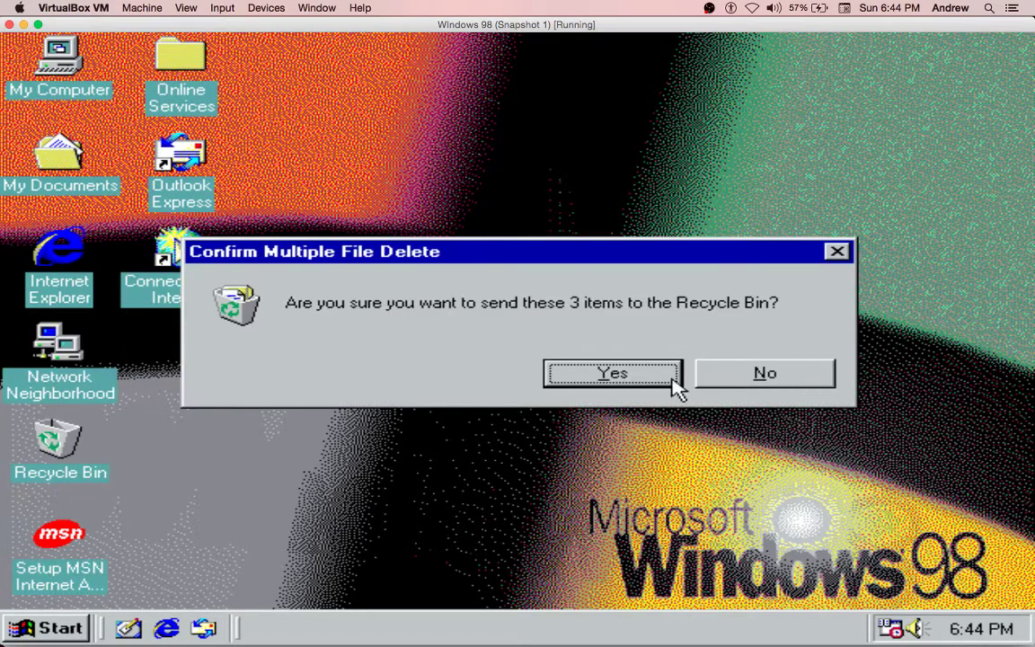
left_click(575, 372)
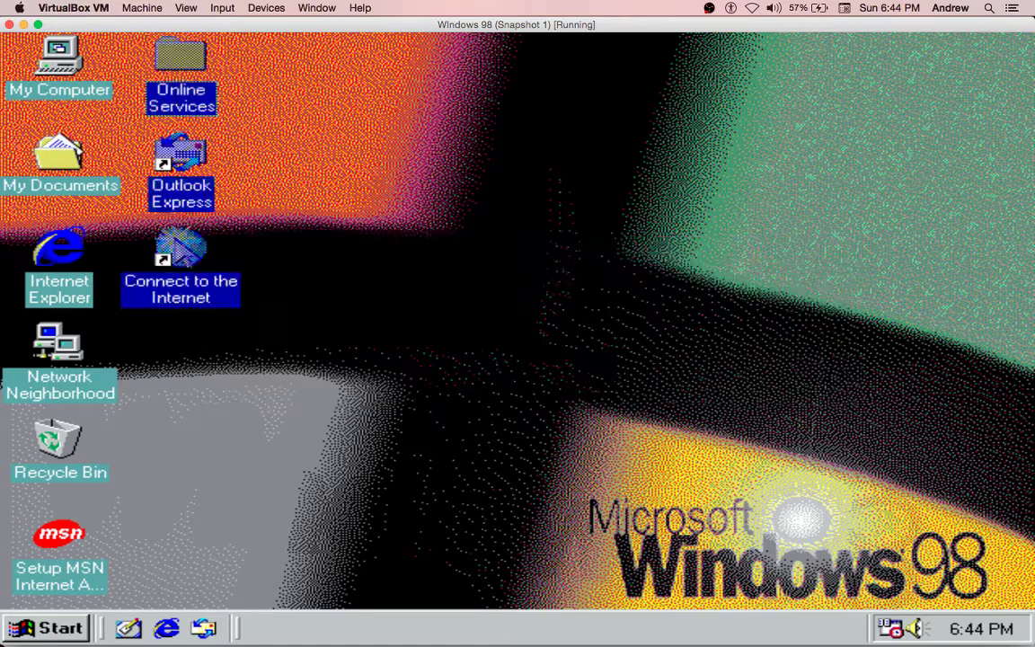
left_click(539, 380)
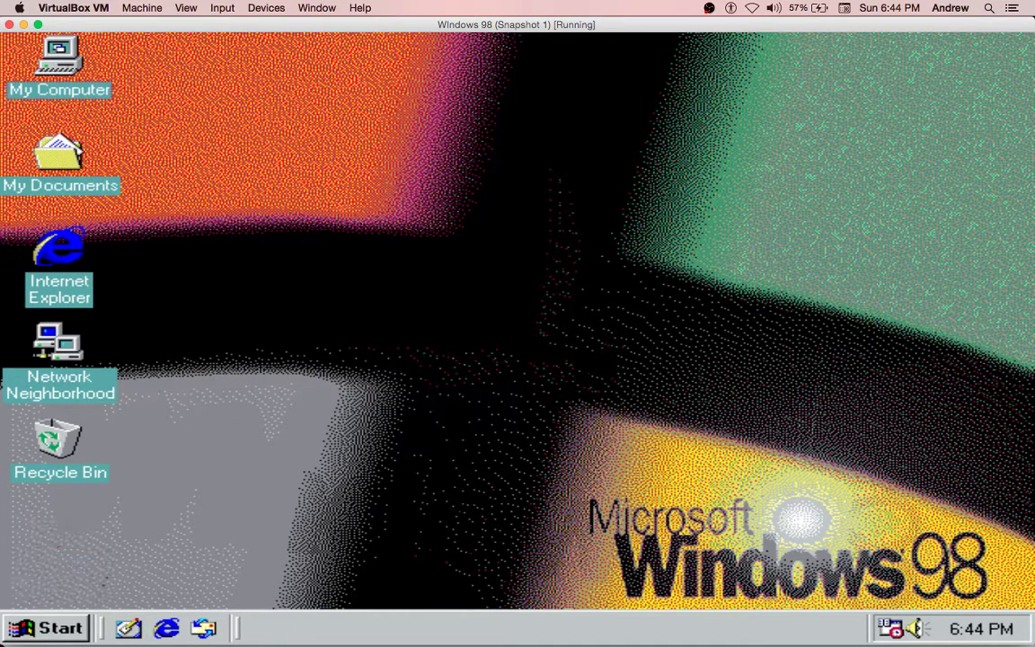
- Delete the Setup MSN icon and clear the desktop selection
left_click_drag(39, 549, 51, 467)
left_click(455, 410)
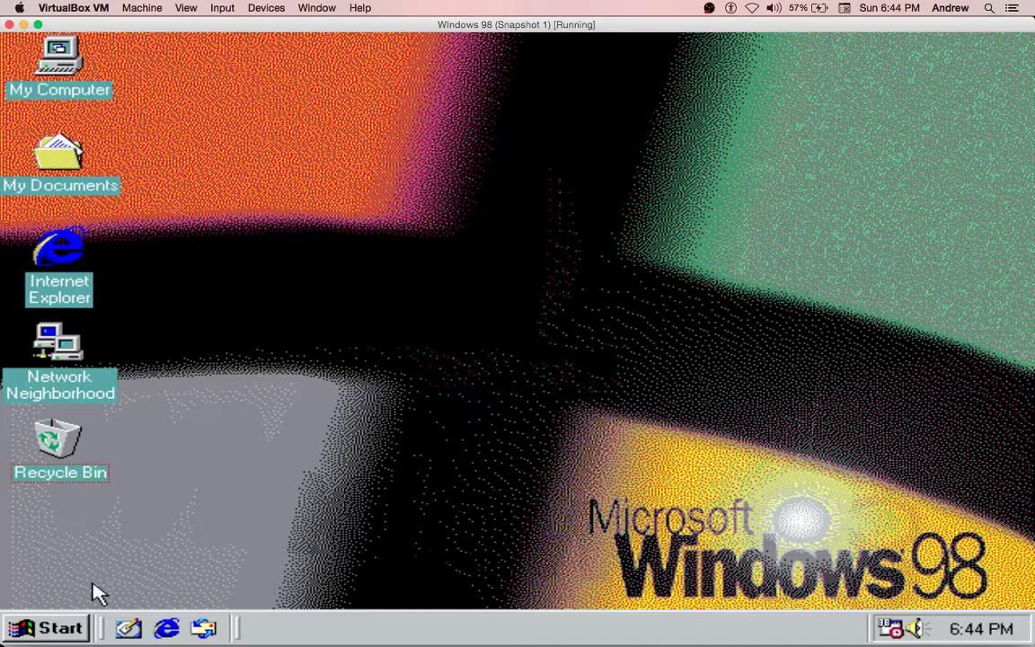
left_click_drag(395, 431, 311, 453)
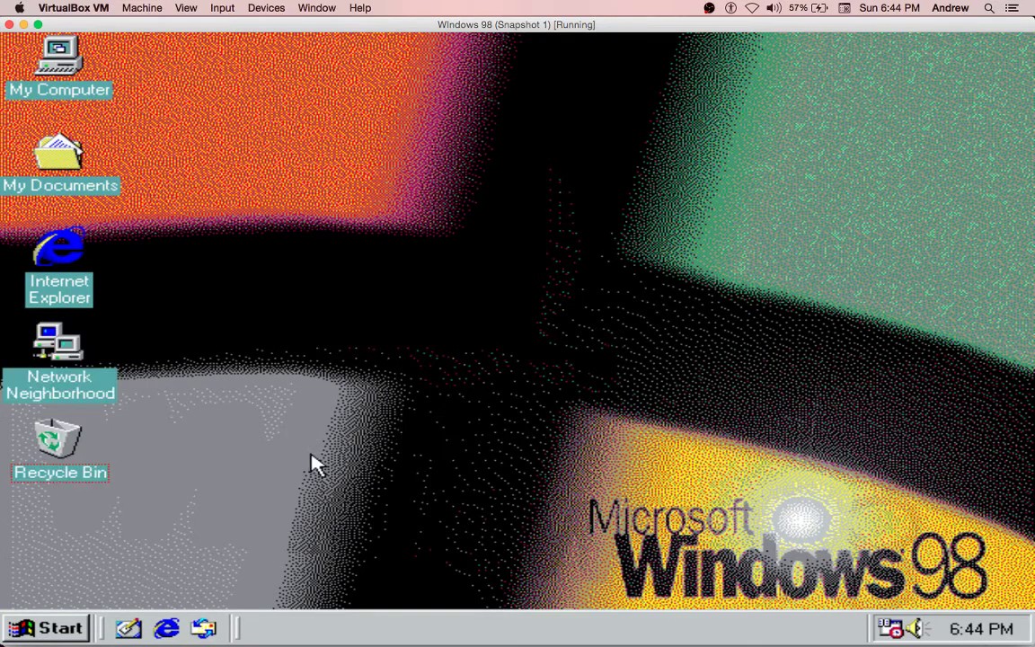
- Launch Internet Explorer and cancel out of the Internet Connection Wizard after choosing LAN setup
left_click(167, 628)
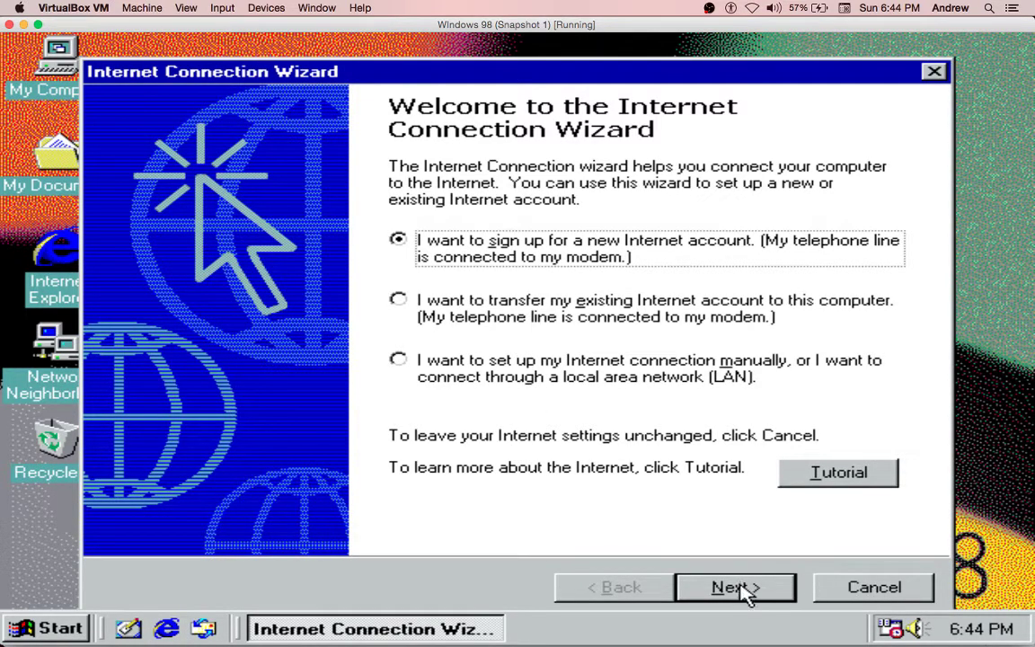
left_click(539, 368)
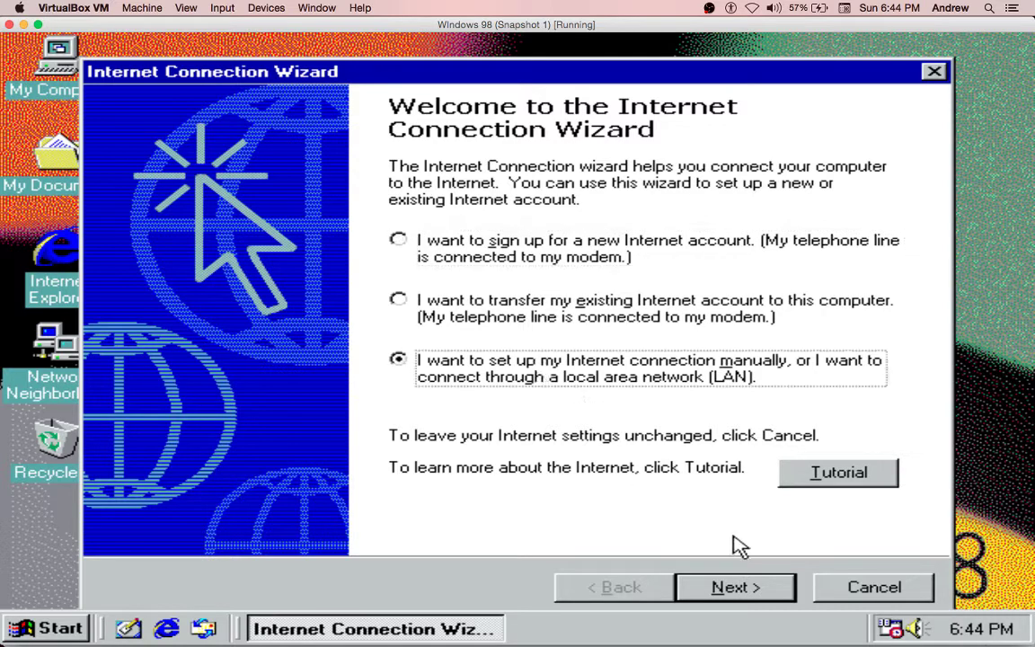
left_click(735, 587)
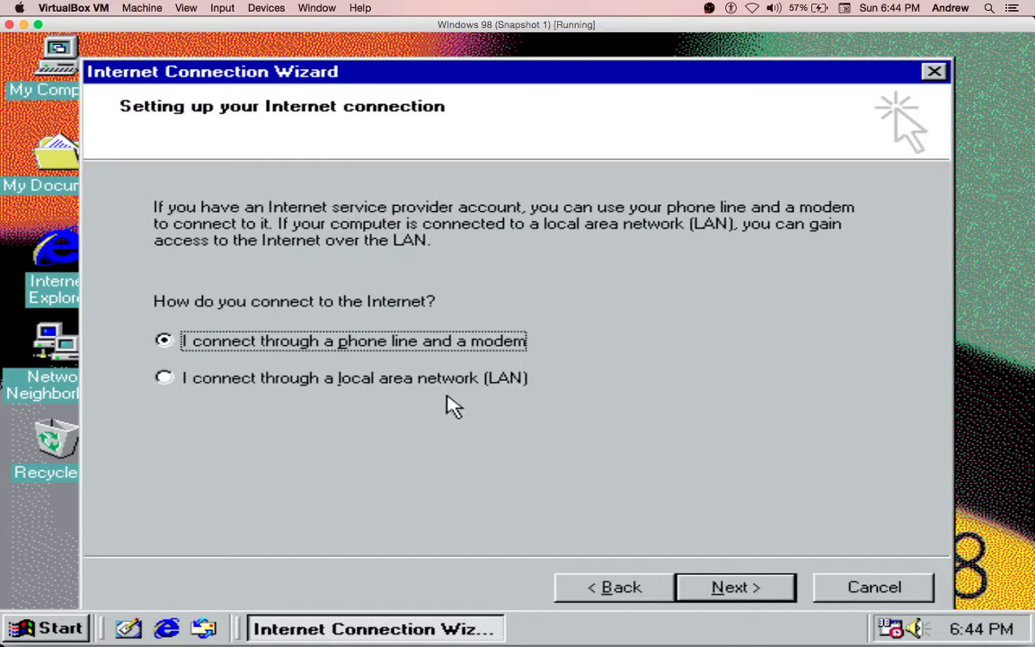
left_click(350, 379)
left_click(874, 587)
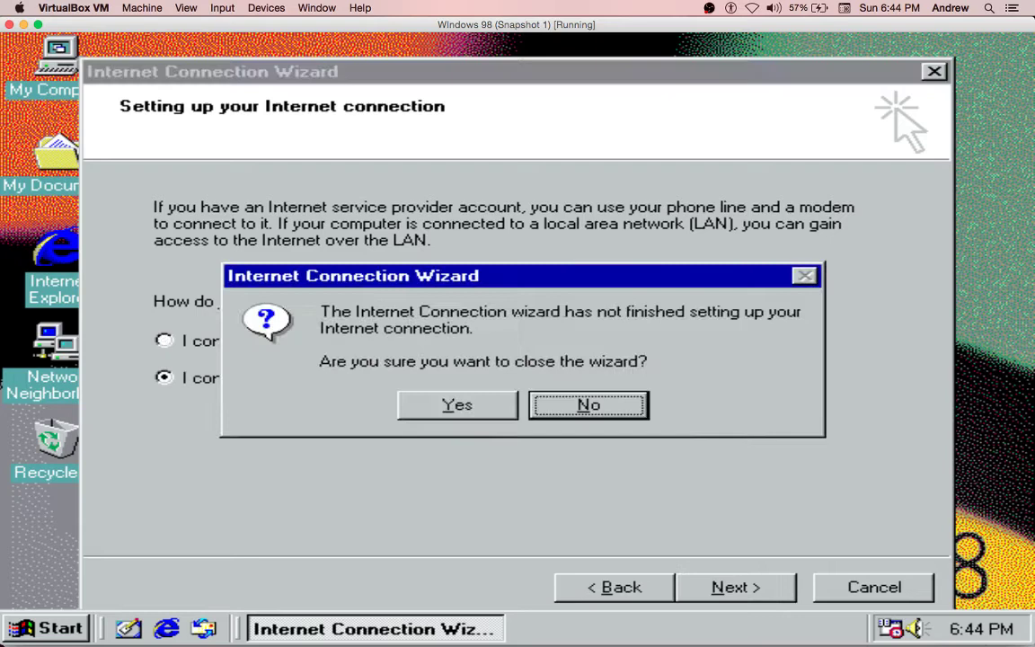
left_click(458, 406)
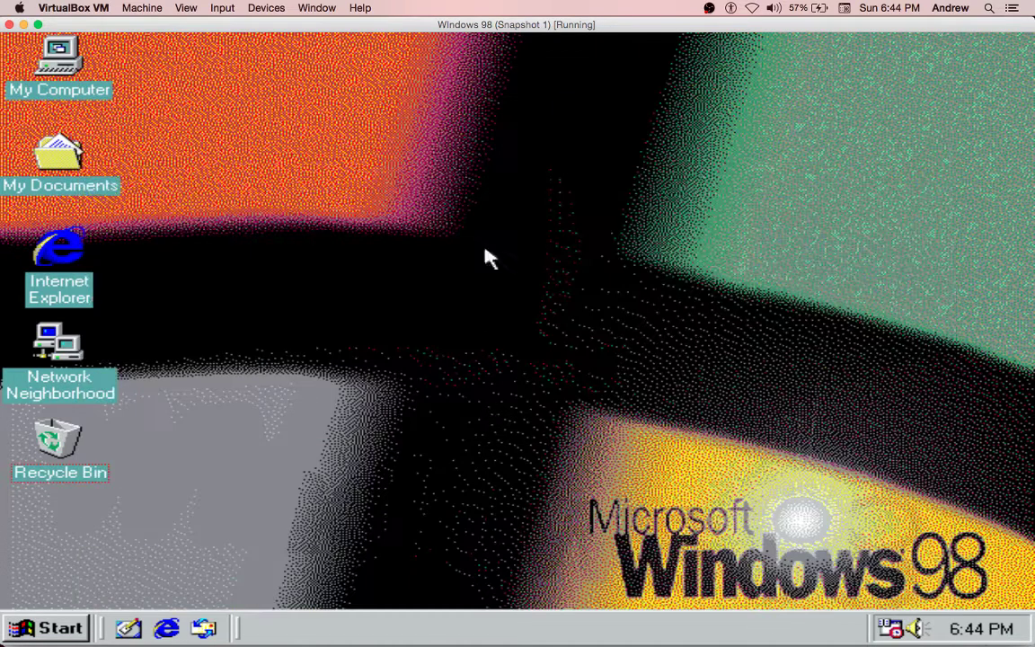
left_click_drag(325, 430, 539, 270)
- Reopen Internet Explorer and cancel the wizard with 'Do not show the Internet Connection wizard in the future' ticked
double_click(63, 252)
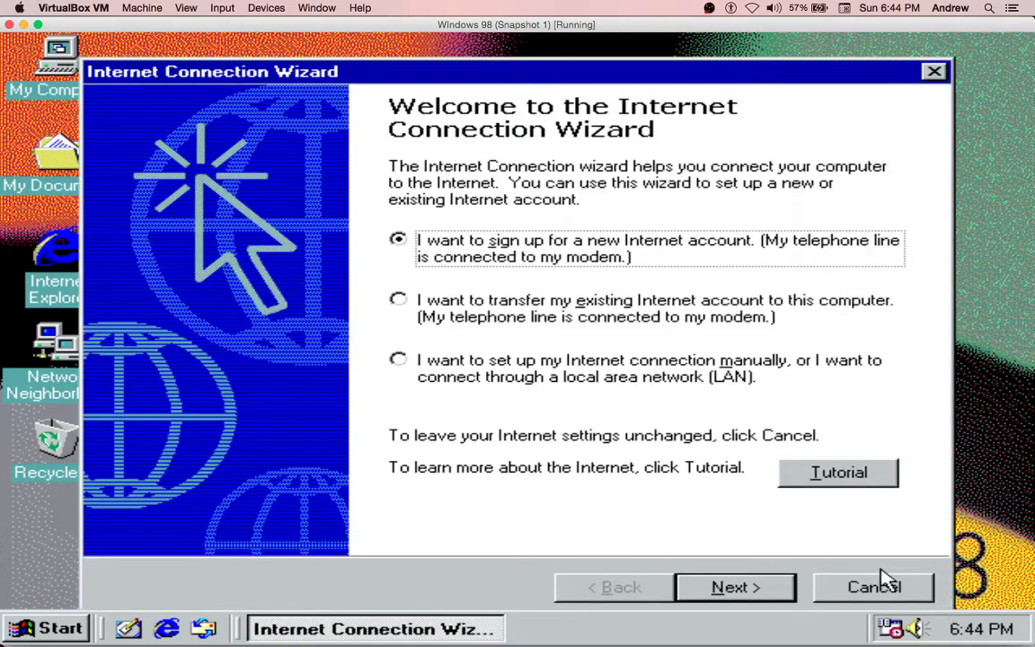
left_click(882, 590)
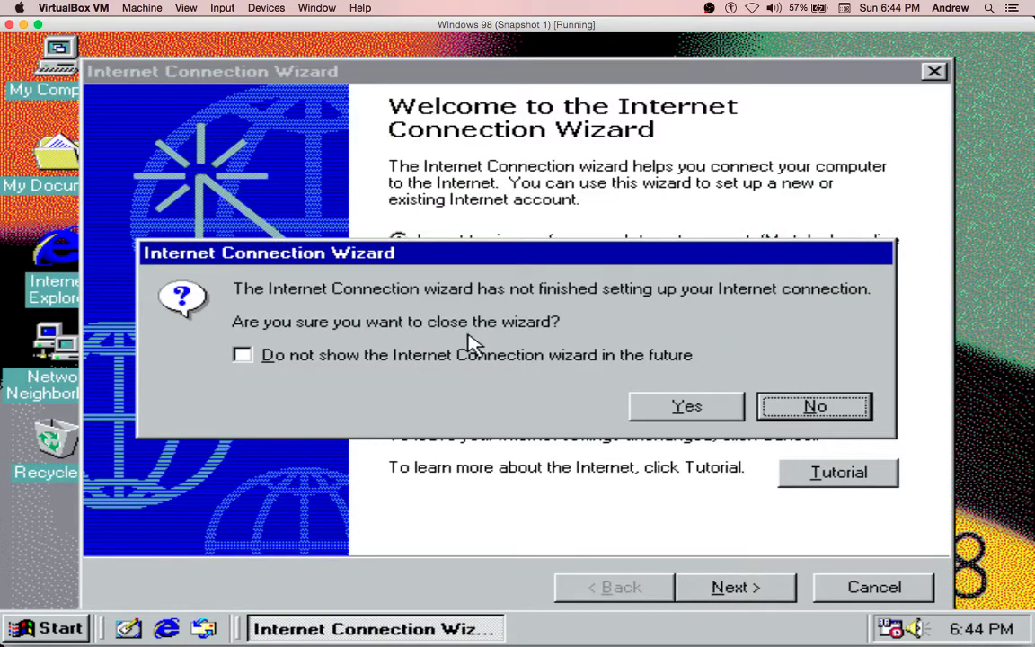
left_click(472, 356)
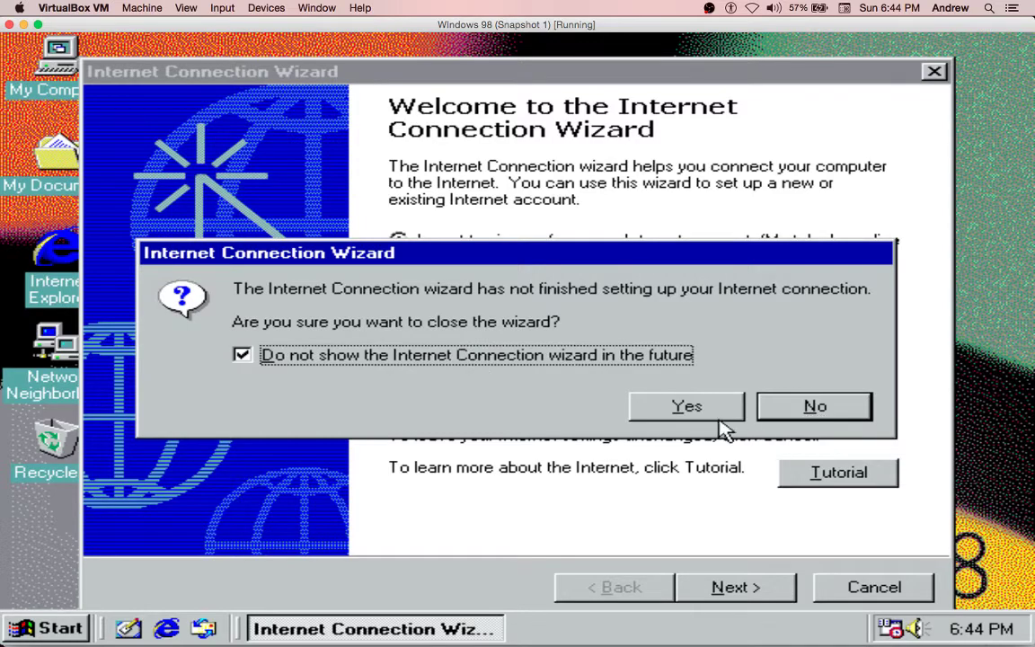
left_click(685, 411)
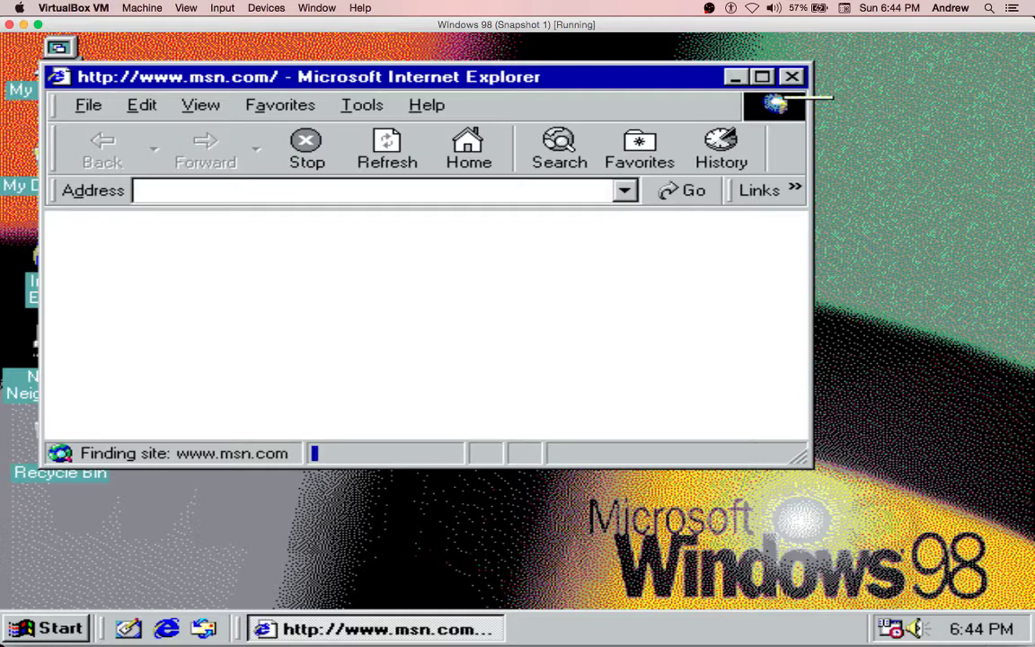
- Maximize Internet Explorer and display the Start > Programs > Online Services submenu
left_click(762, 77)
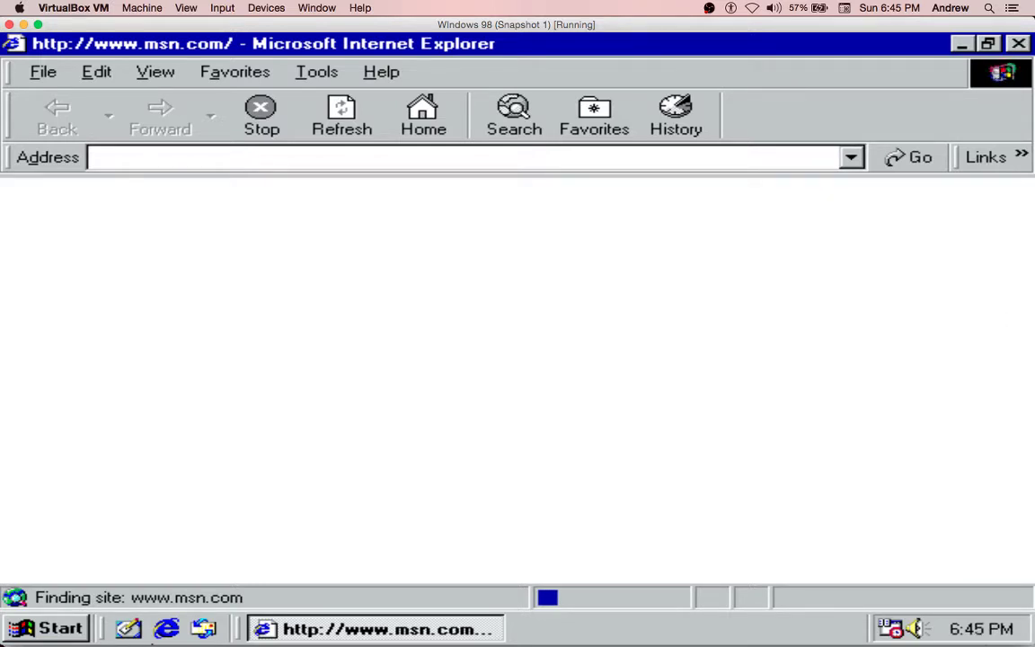
left_click(56, 636)
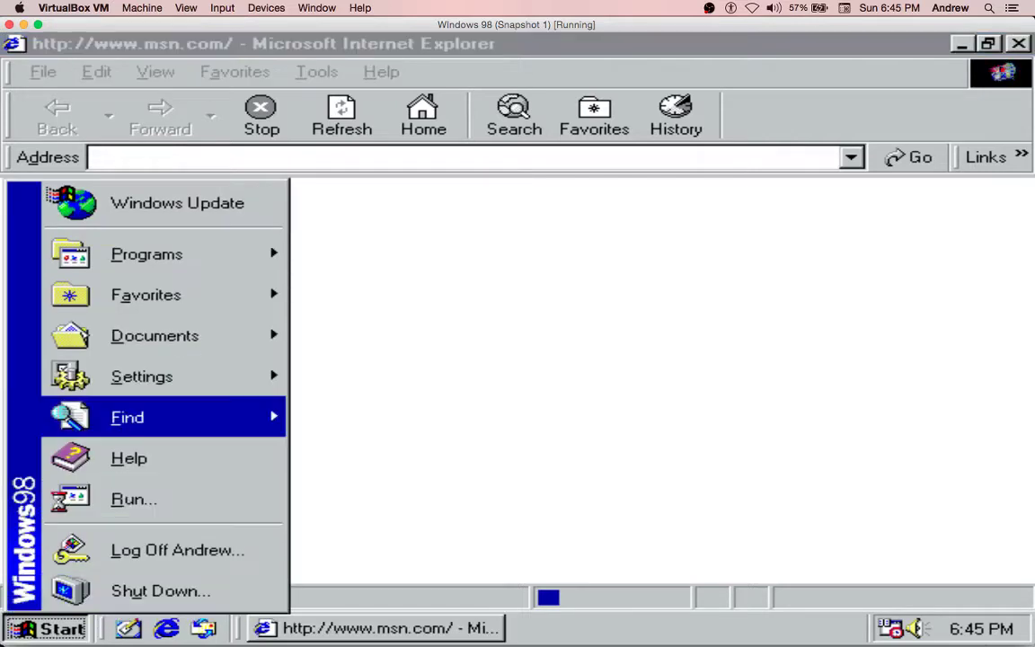
mouse_move(231, 268)
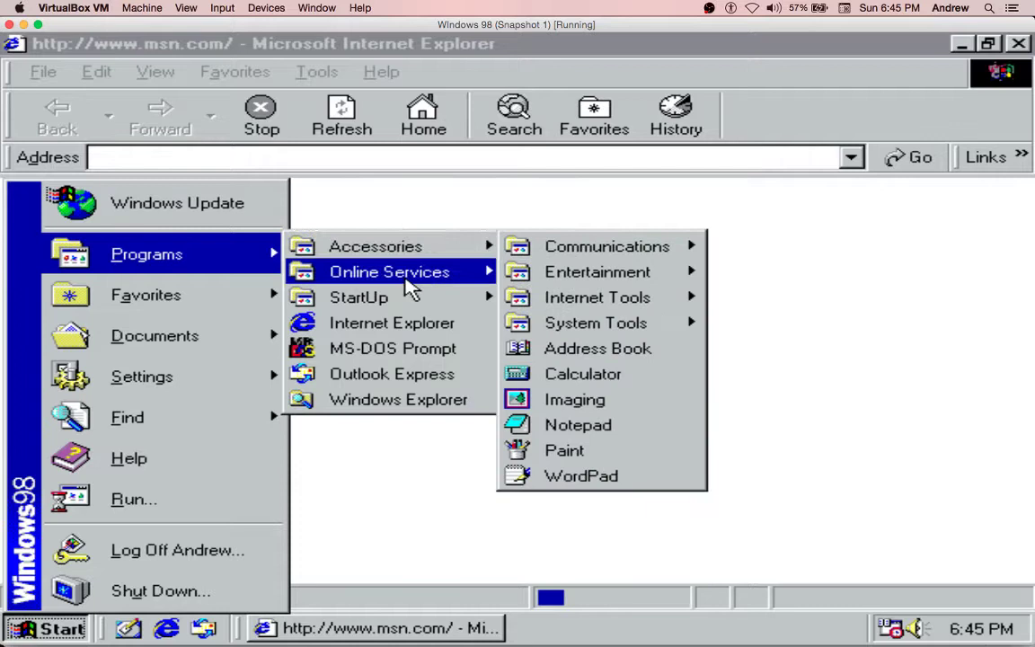
mouse_move(396, 274)
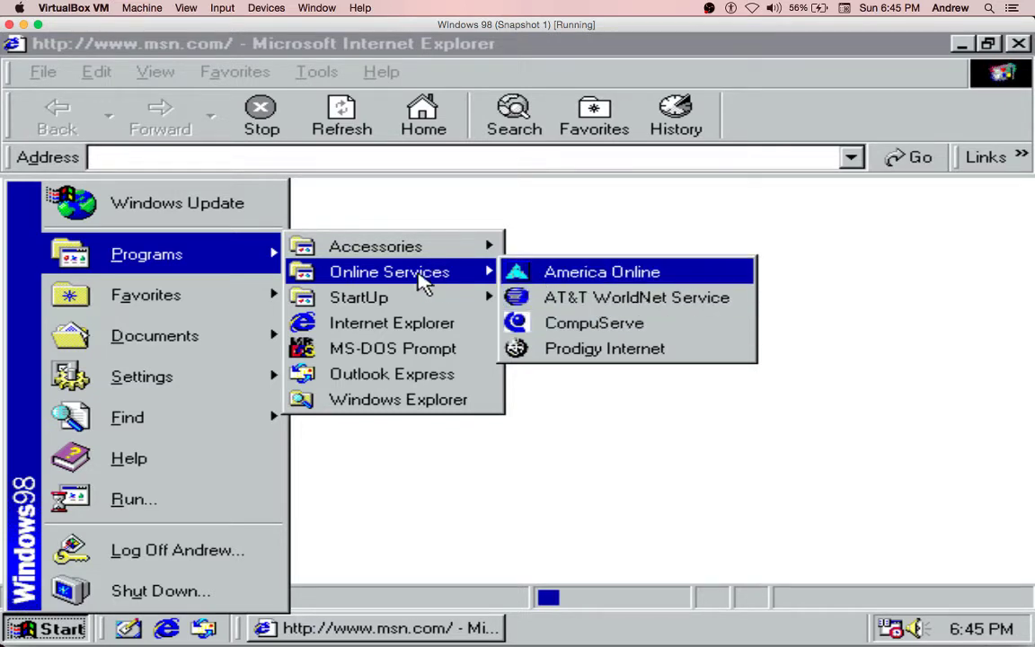
- Delete the Online Services program folder from the Start menu to the Recycle Bin
right_click(420, 278)
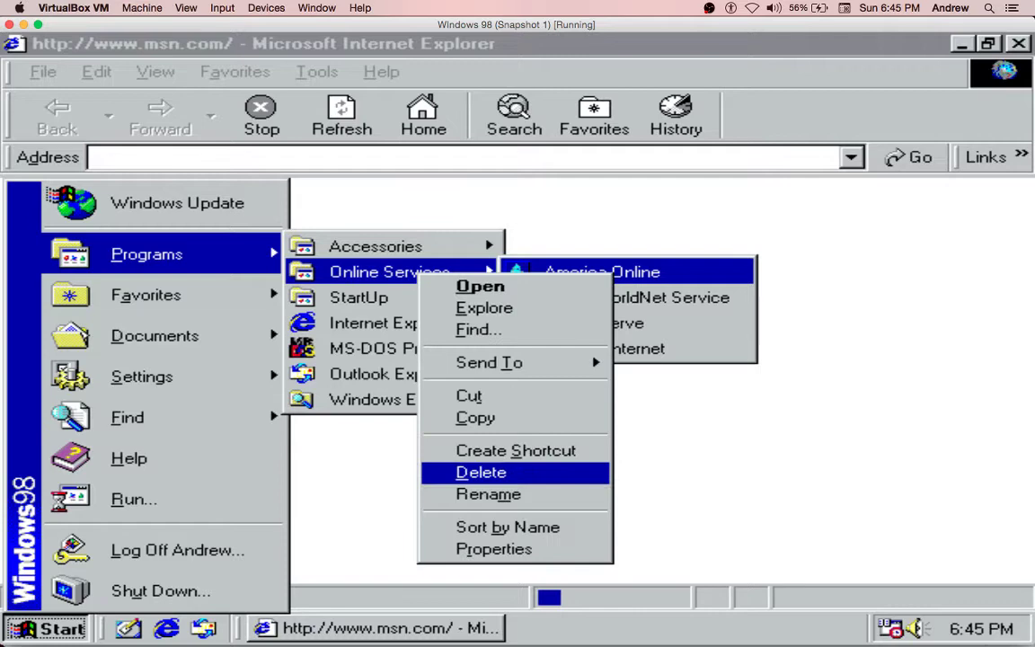
left_click(508, 469)
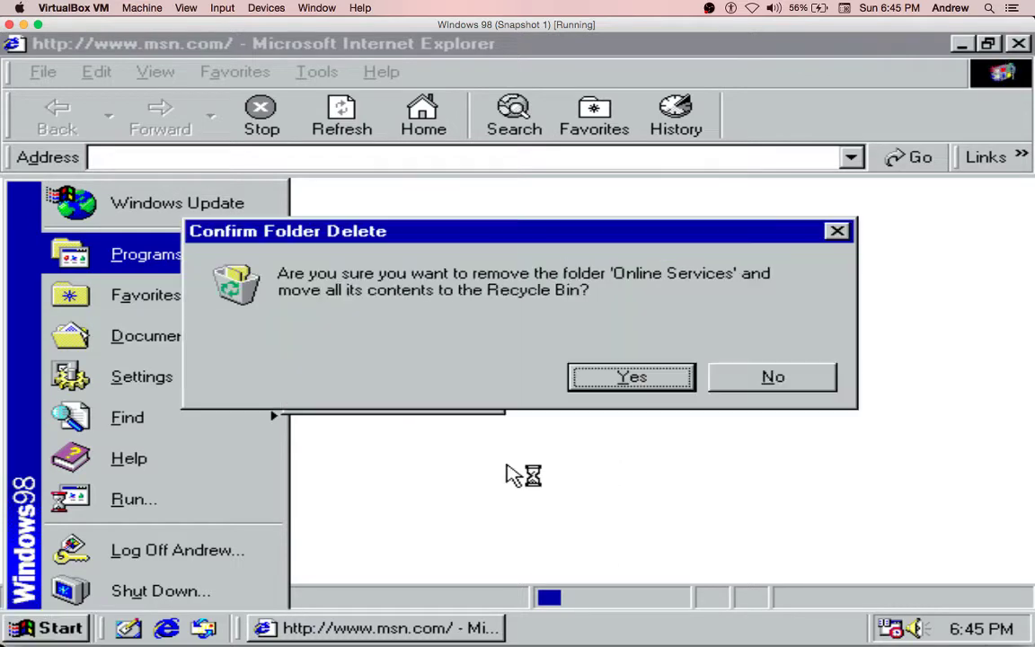
left_click(649, 376)
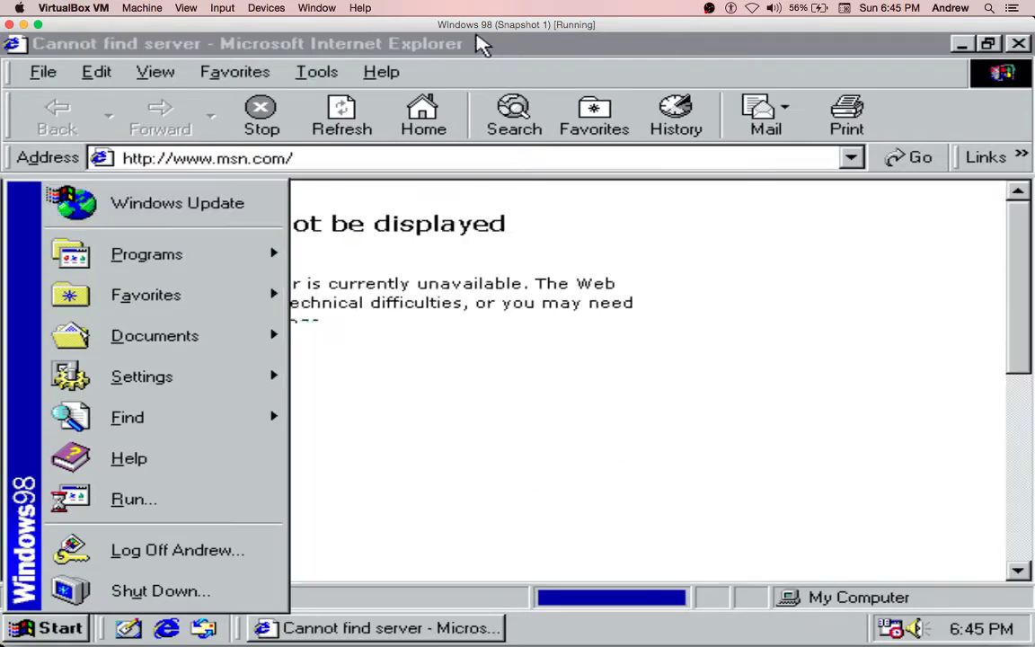
left_click(503, 45)
- Replace the msn.com address with google.ca and load it
left_click(337, 158)
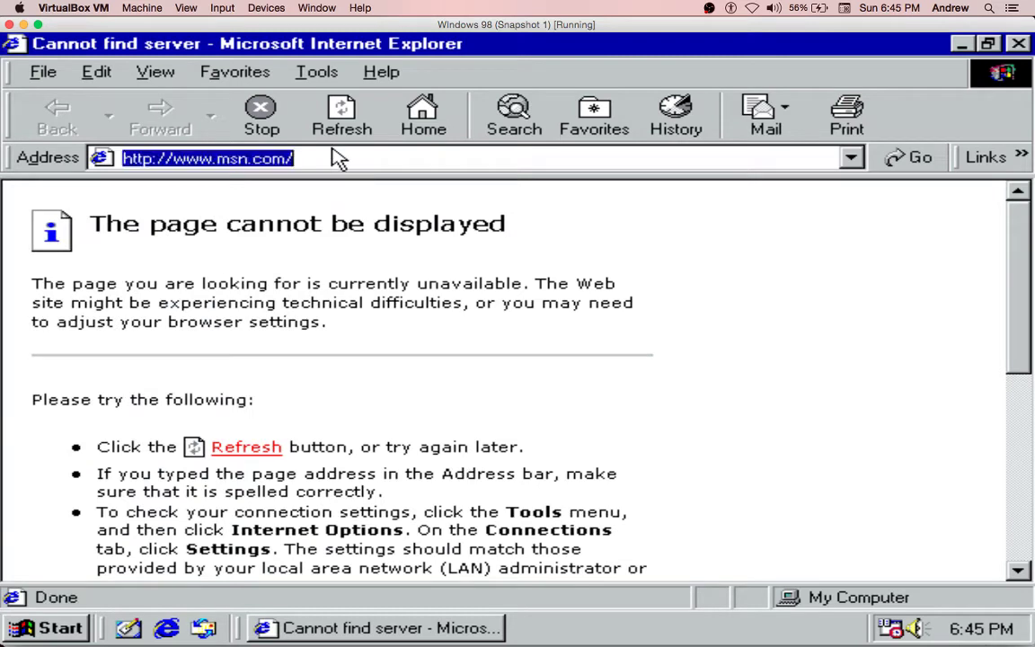
type("google.ca")
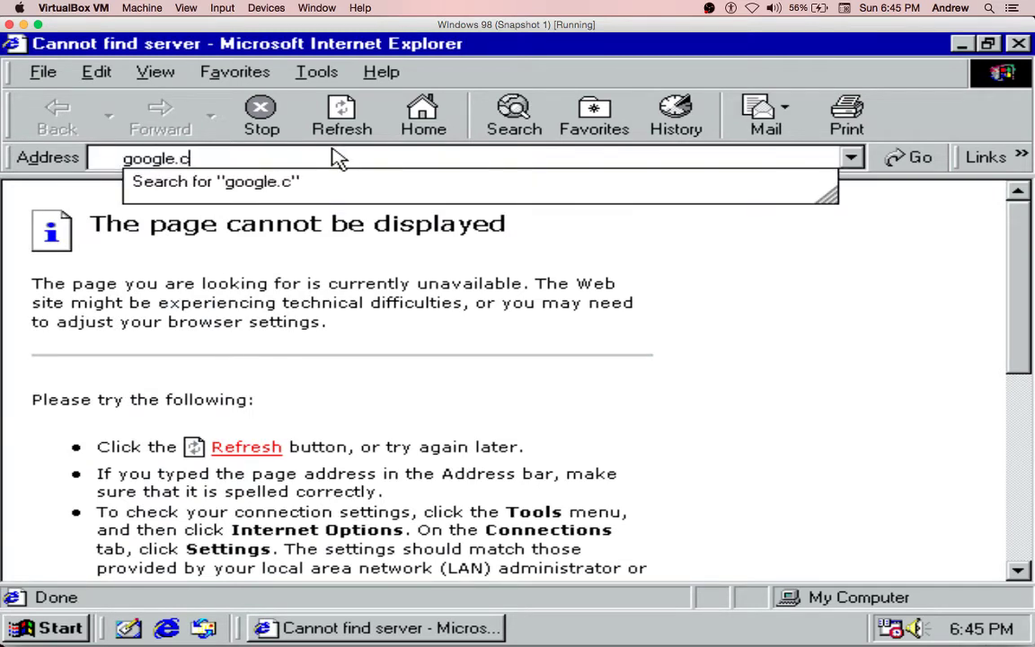
key("Return")
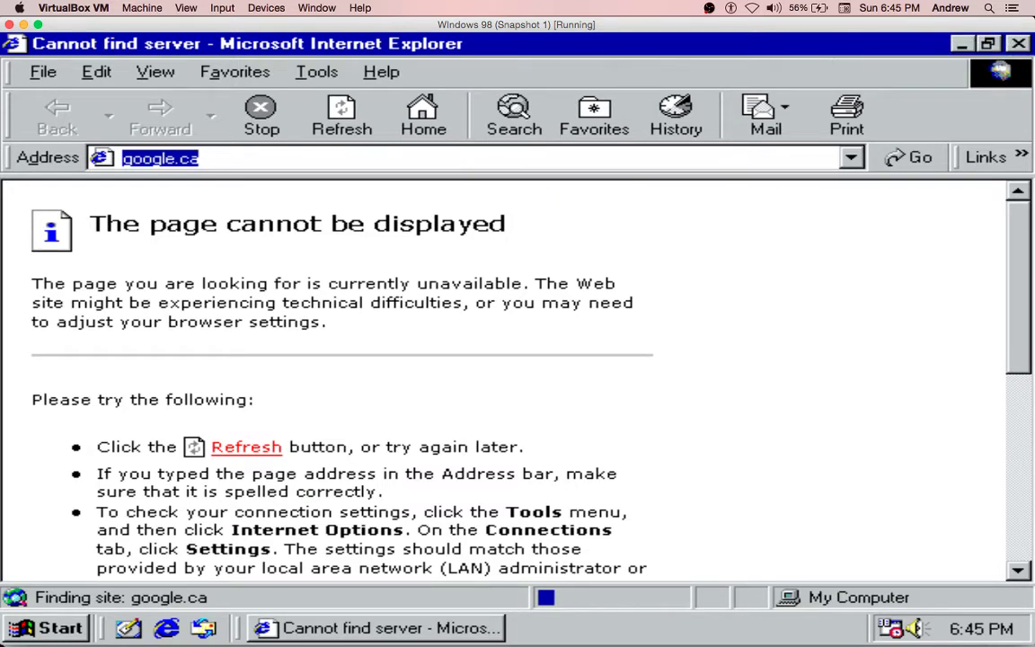
left_click(961, 43)
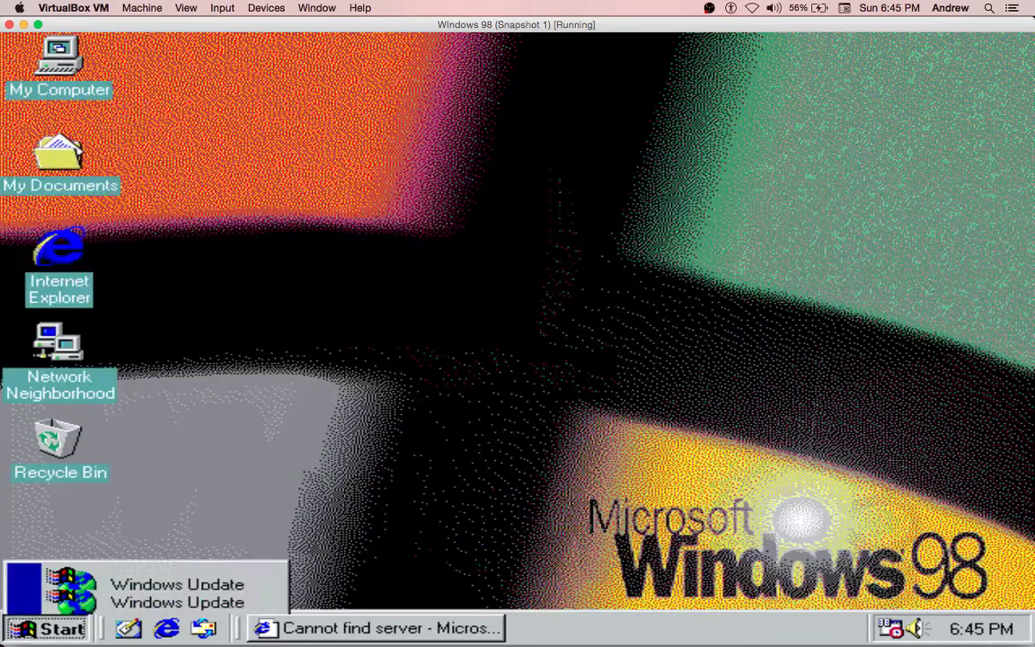
mouse_move(236, 269)
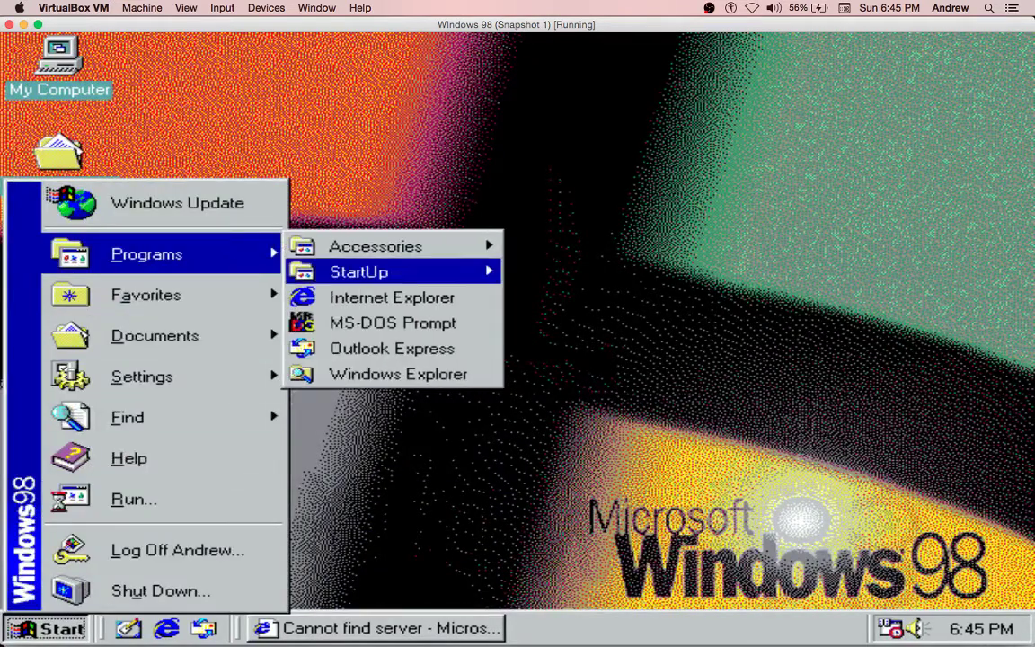
mouse_move(385, 252)
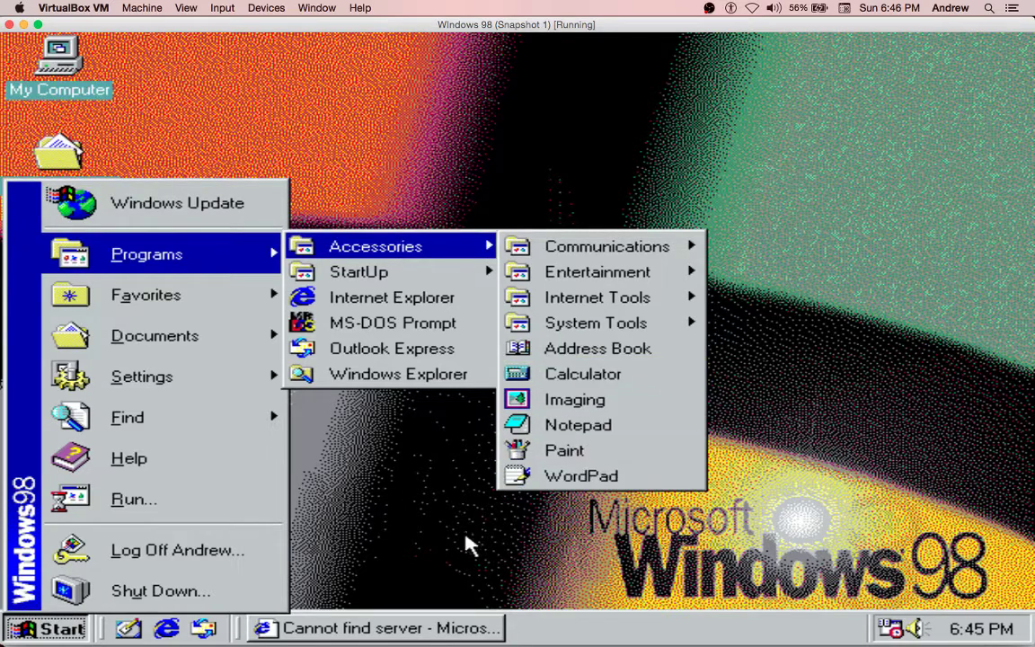
left_click(364, 629)
left_click(364, 629)
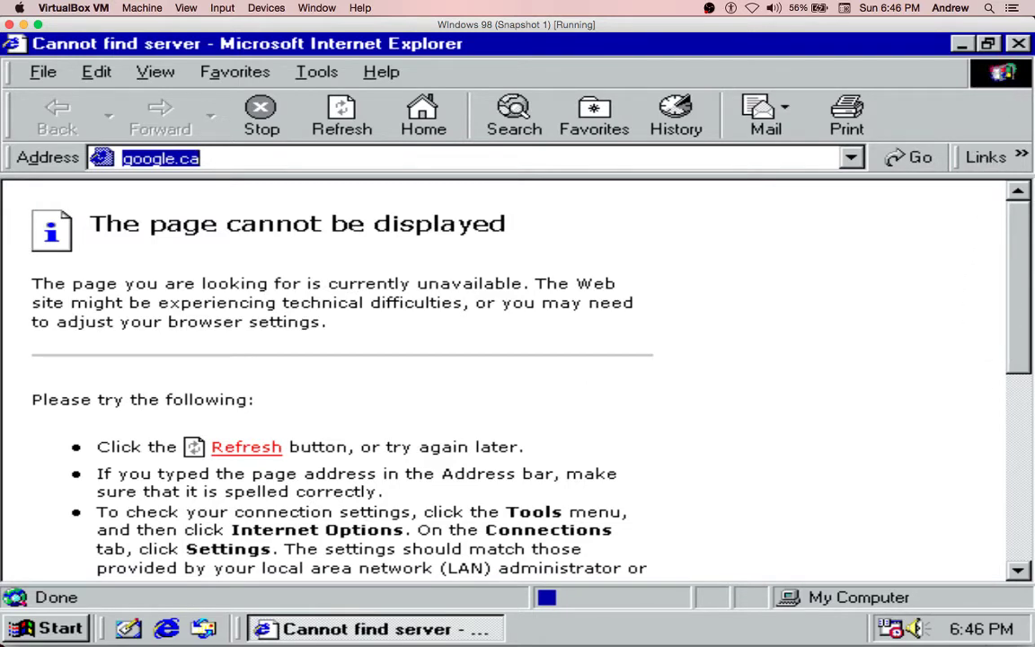
- Minimize Internet Explorer and open the Run prompt from the Start menu
left_click(962, 43)
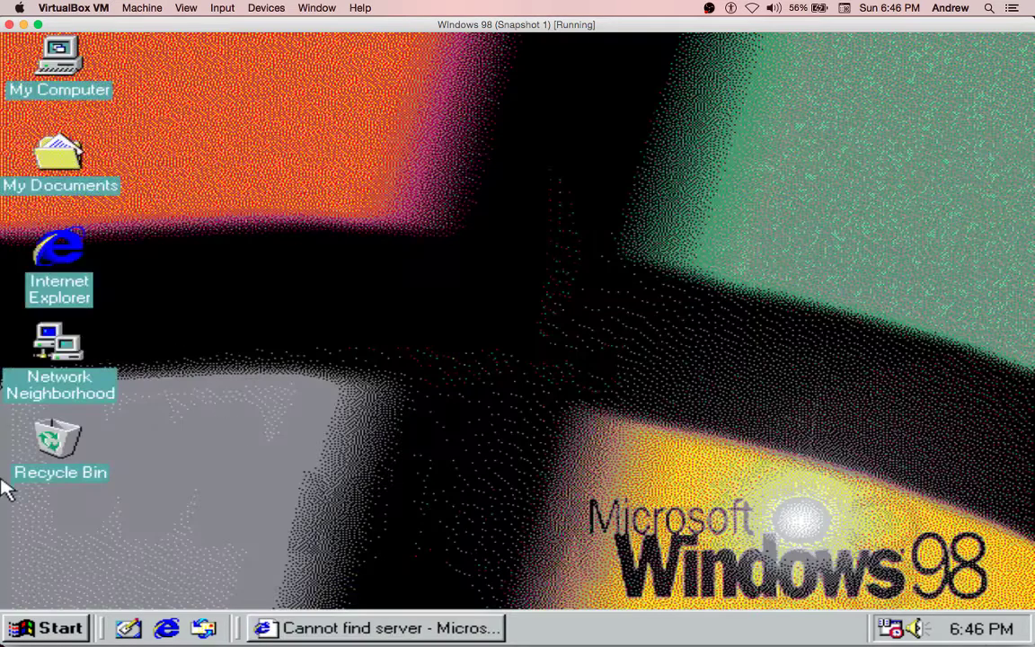
left_click(69, 636)
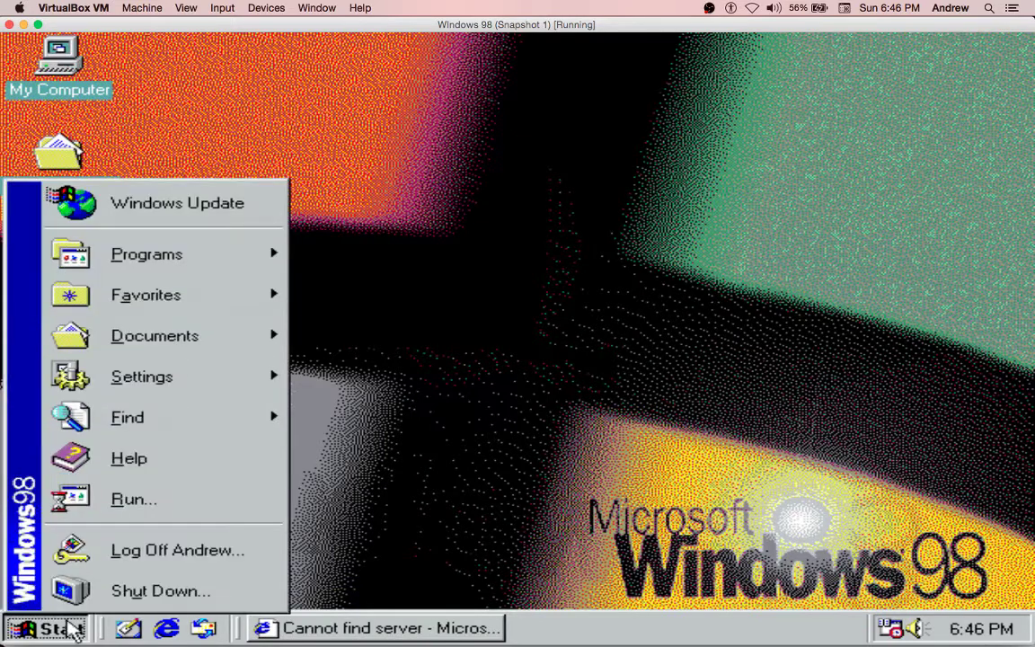
left_click(104, 520)
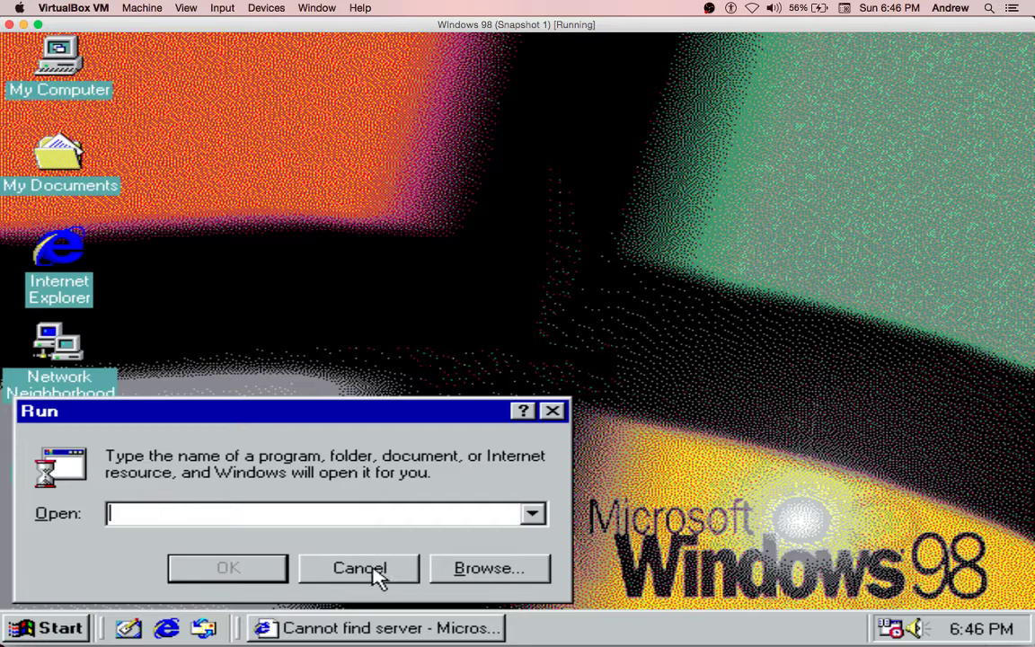
- Open Display Properties from the desktop's right-click menu
left_click(311, 626)
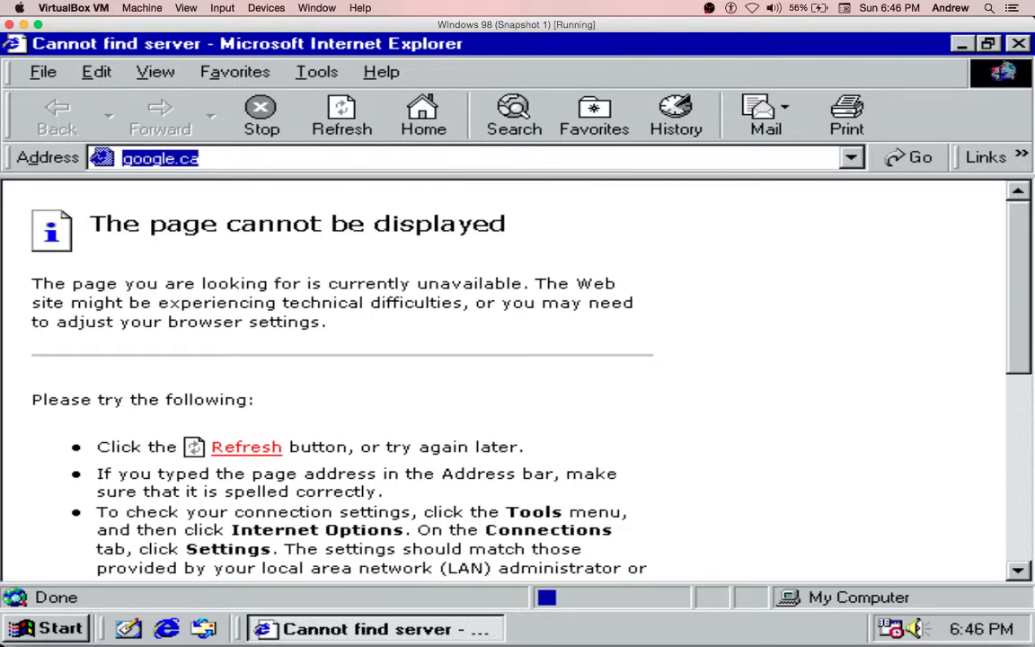
left_click(961, 43)
right_click(551, 241)
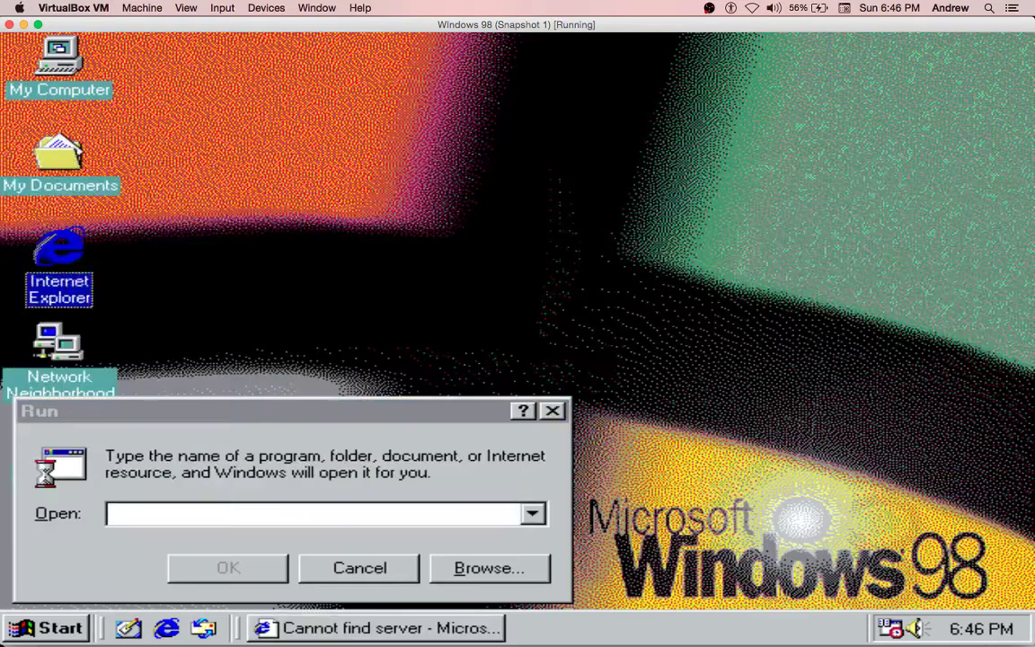
left_click(665, 485)
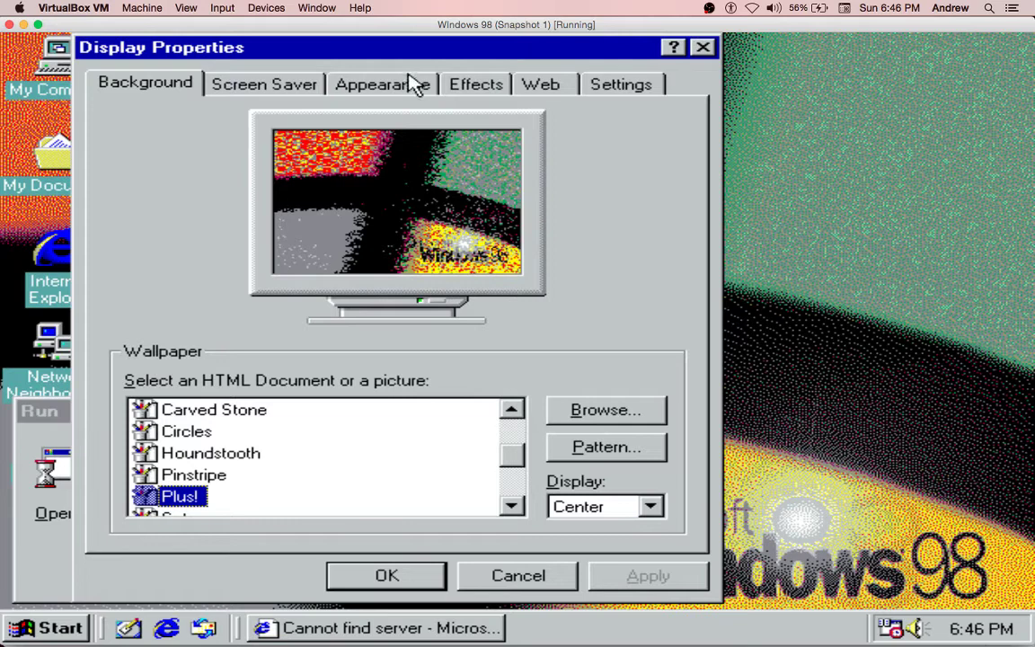
- Apply the High Contrast #2 (extra large) scheme on the Appearance tab
left_click(376, 81)
left_click(369, 400)
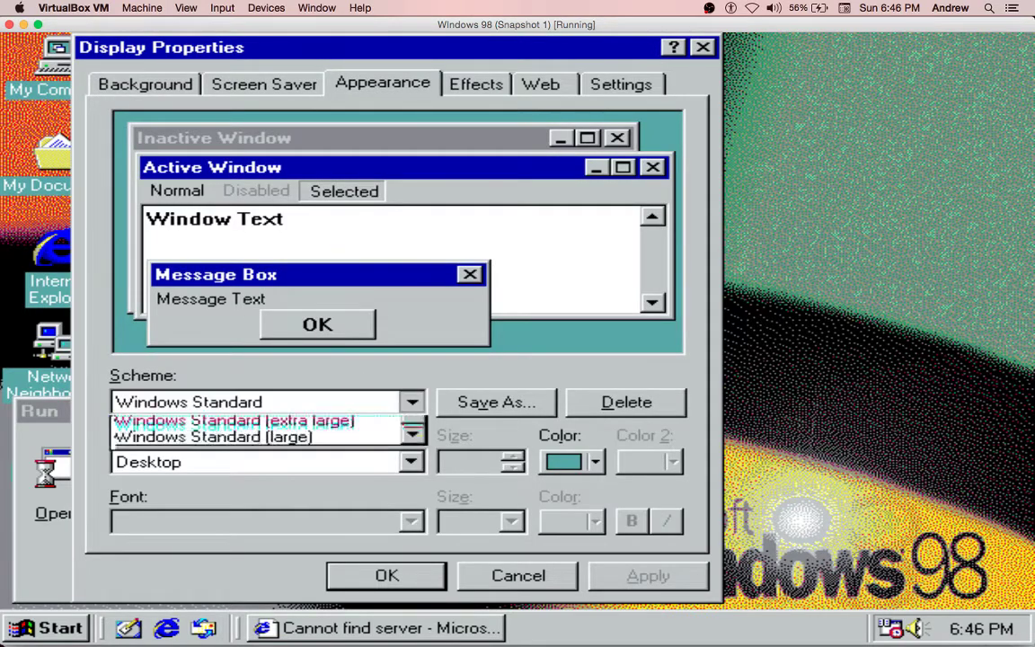
left_click(315, 607)
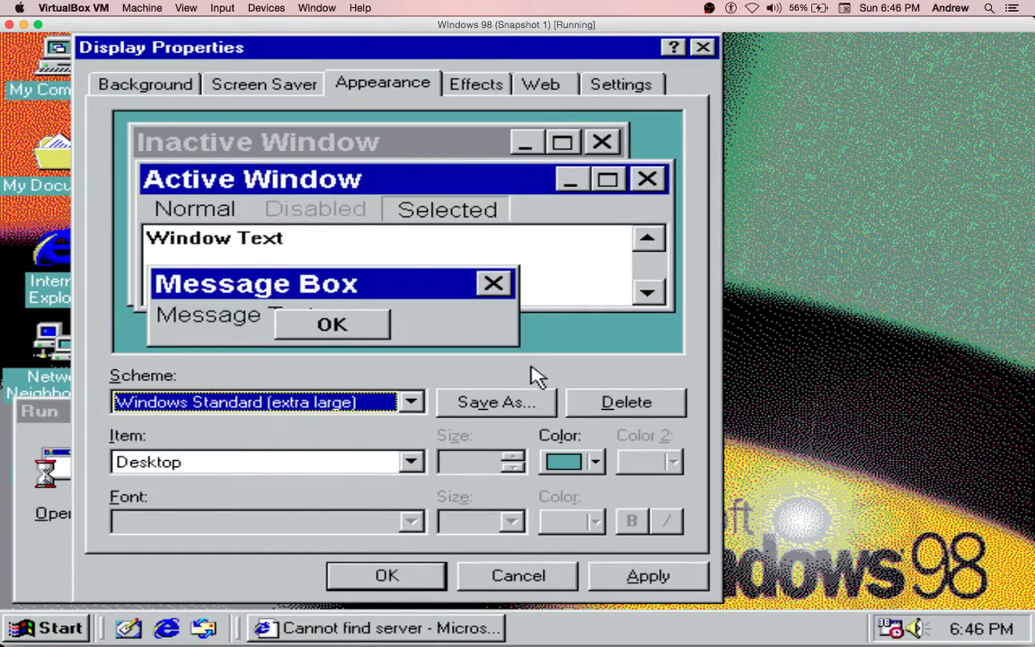
left_click(411, 403)
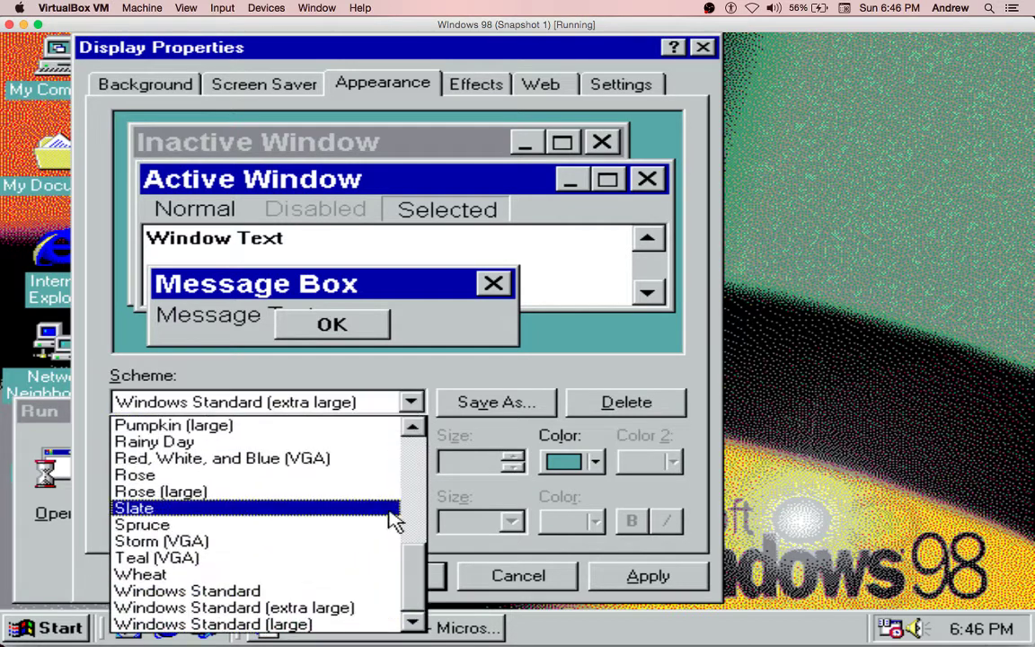
left_click_drag(412, 606, 422, 449)
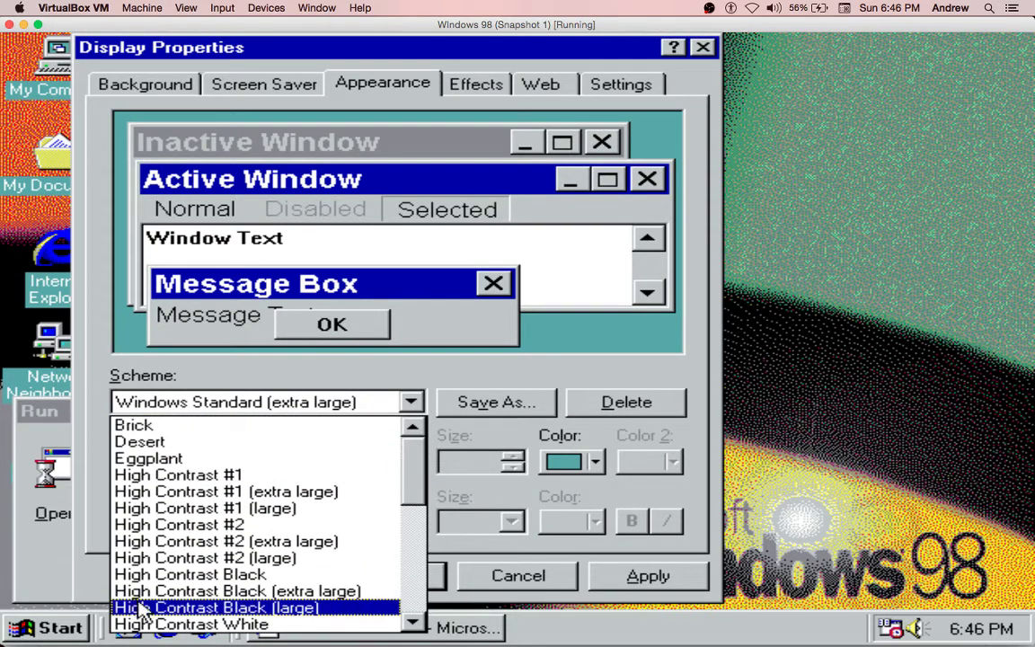
left_click(299, 542)
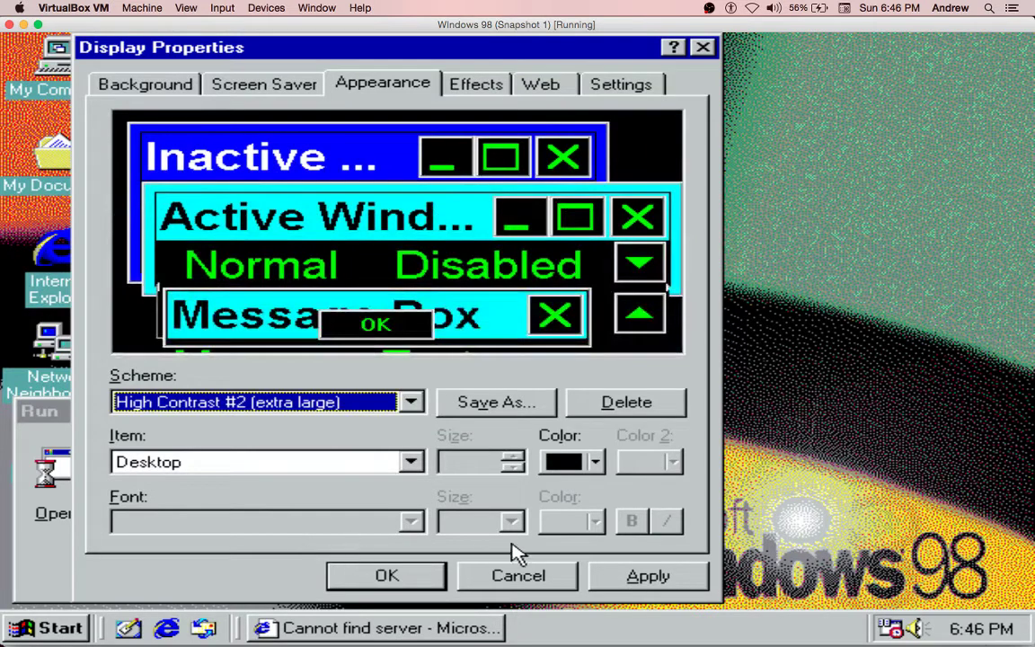
- Make the active title bar red with magenta title text
left_click(453, 316)
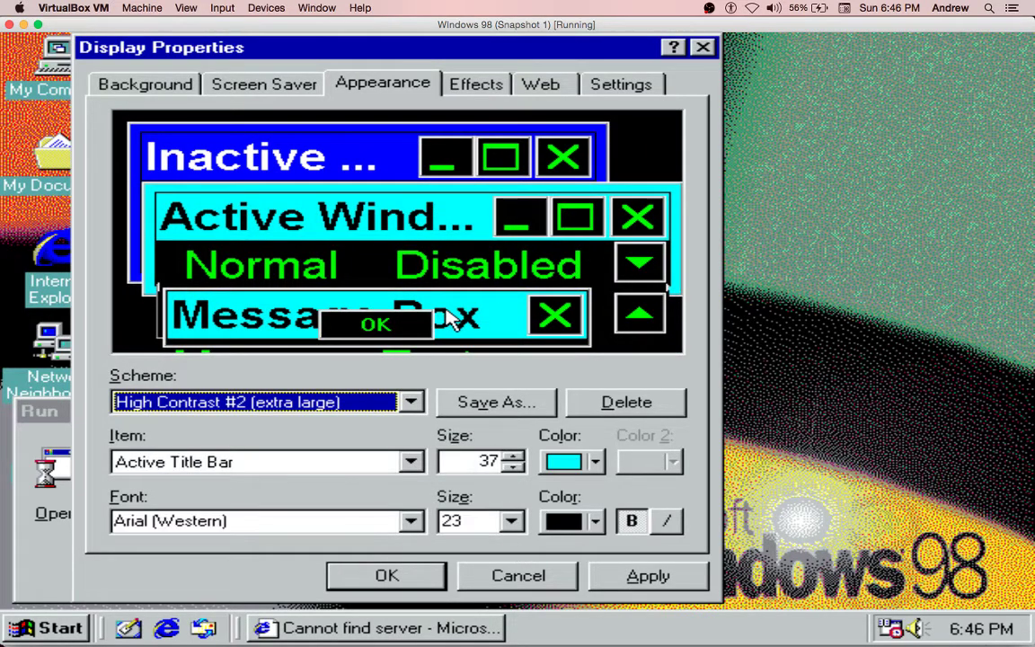
left_click(557, 462)
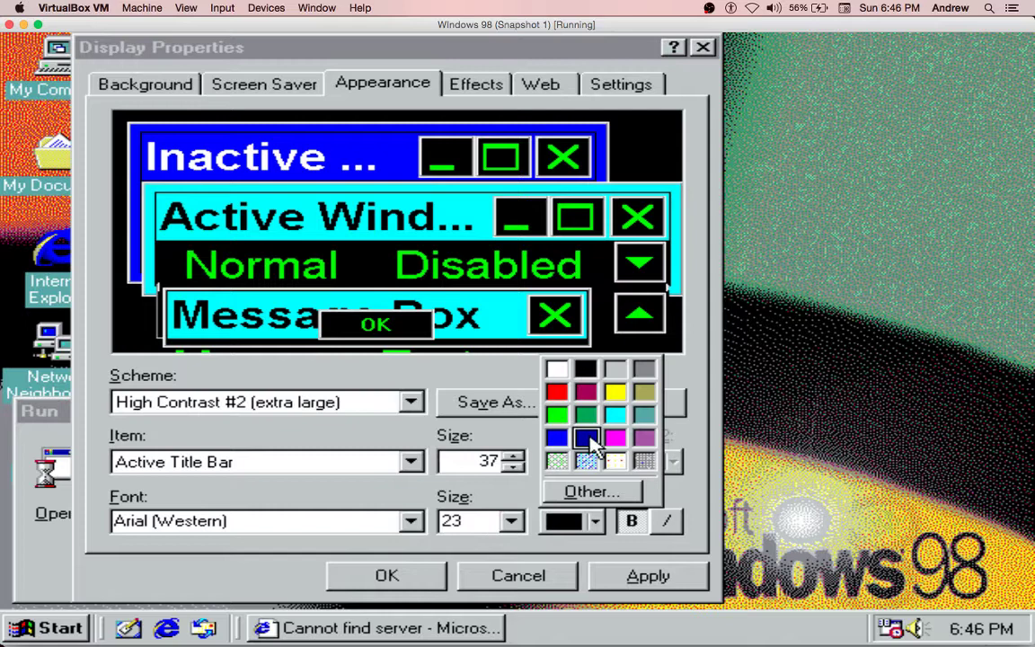
left_click(617, 440)
left_click(566, 462)
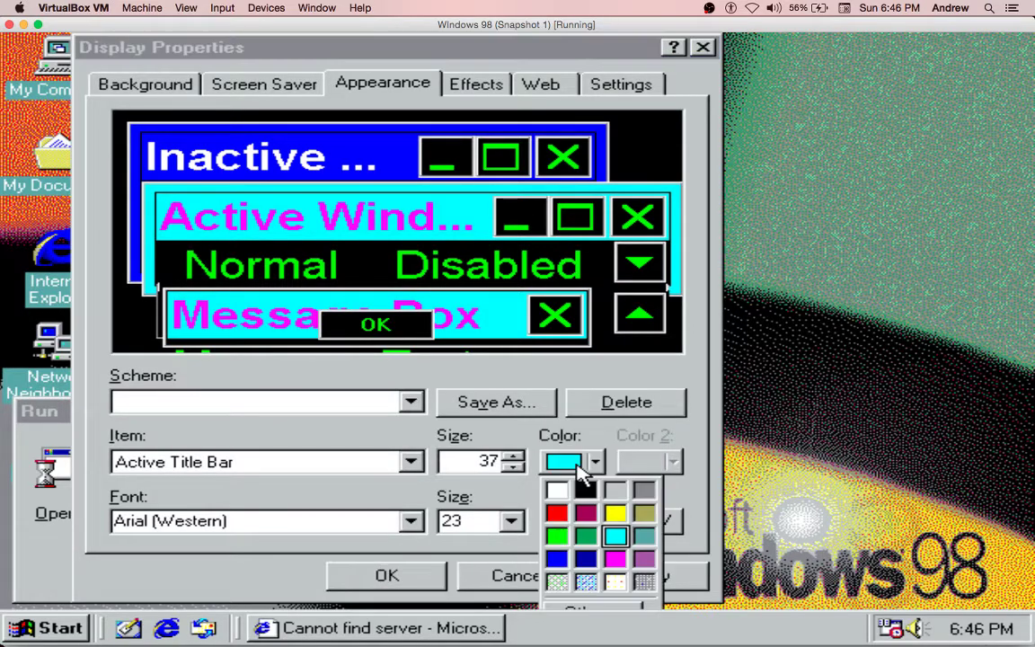
left_click(557, 514)
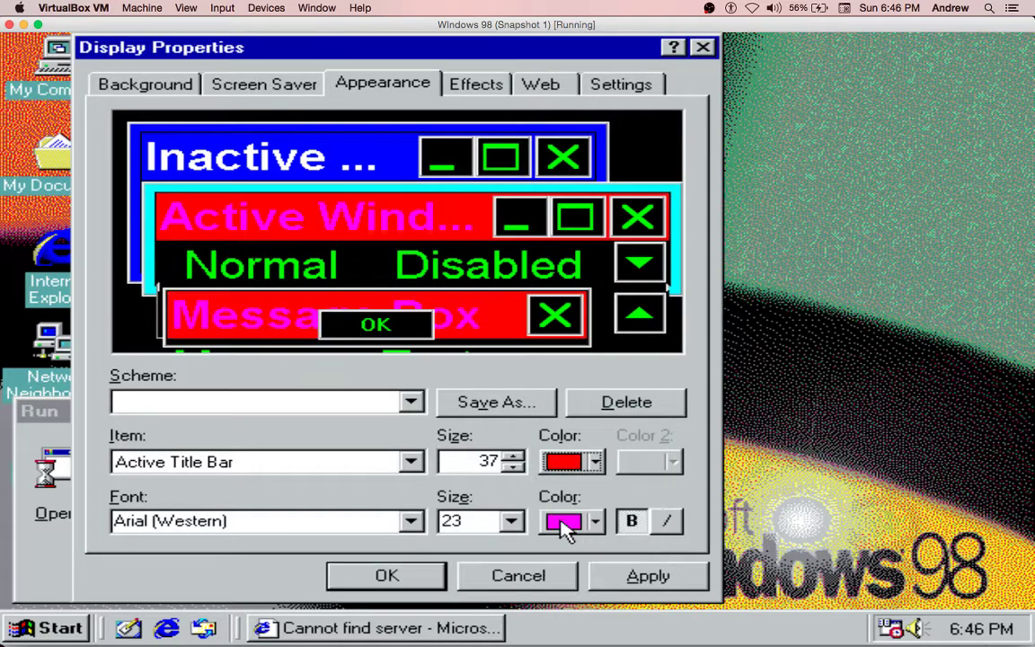
- Set the Active Window Border size to 30
left_click(274, 189)
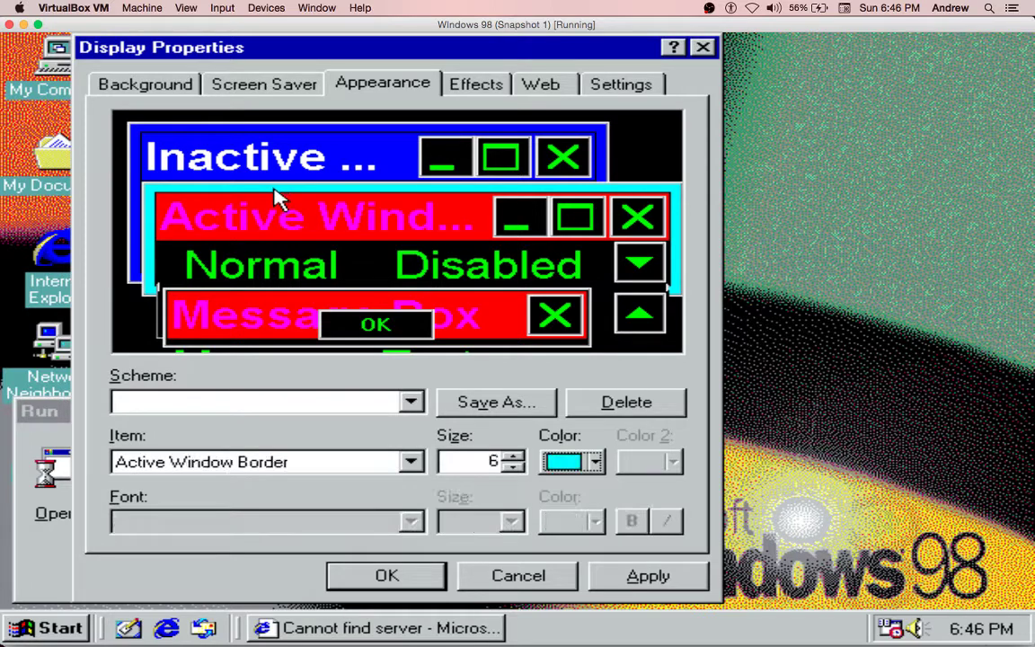
left_click(493, 461)
type("0")
key("BackSpace")
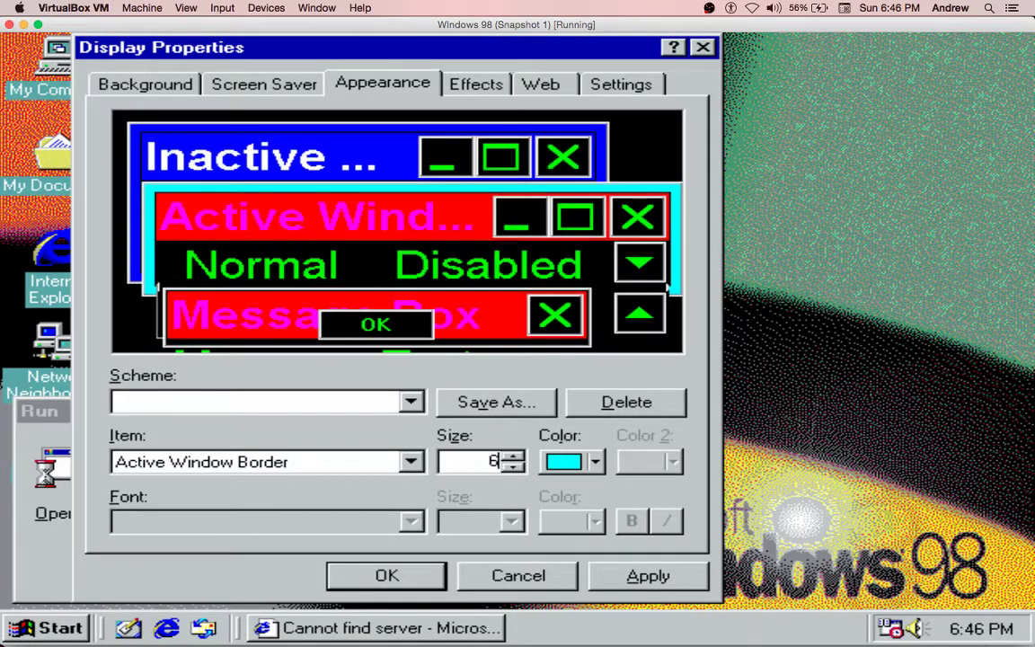
key("BackSpace")
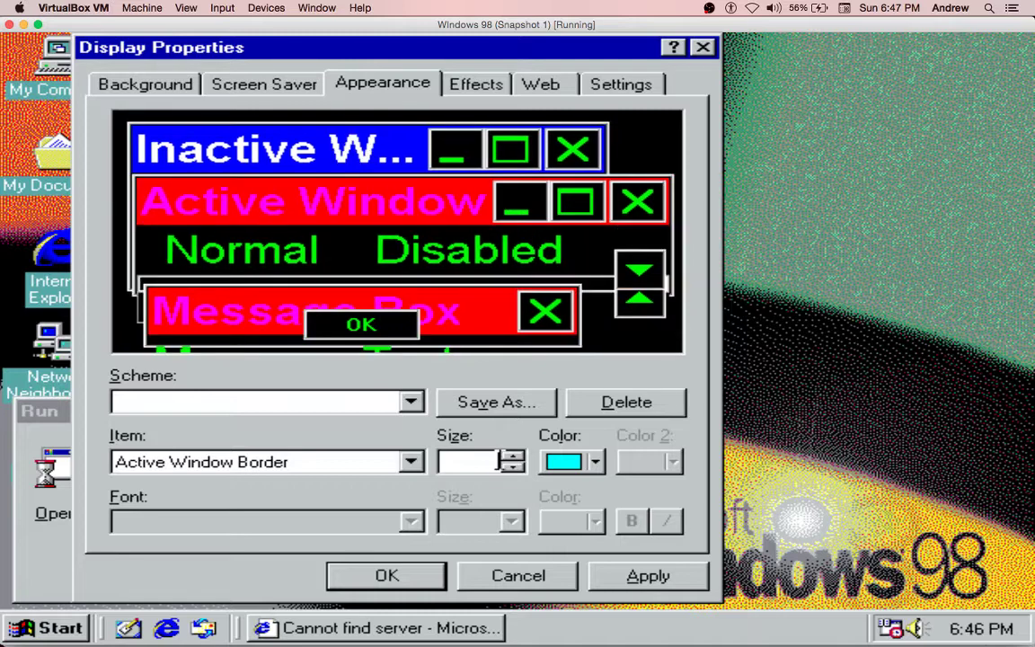
type("40")
key("BackSpace")
key("BackSpace")
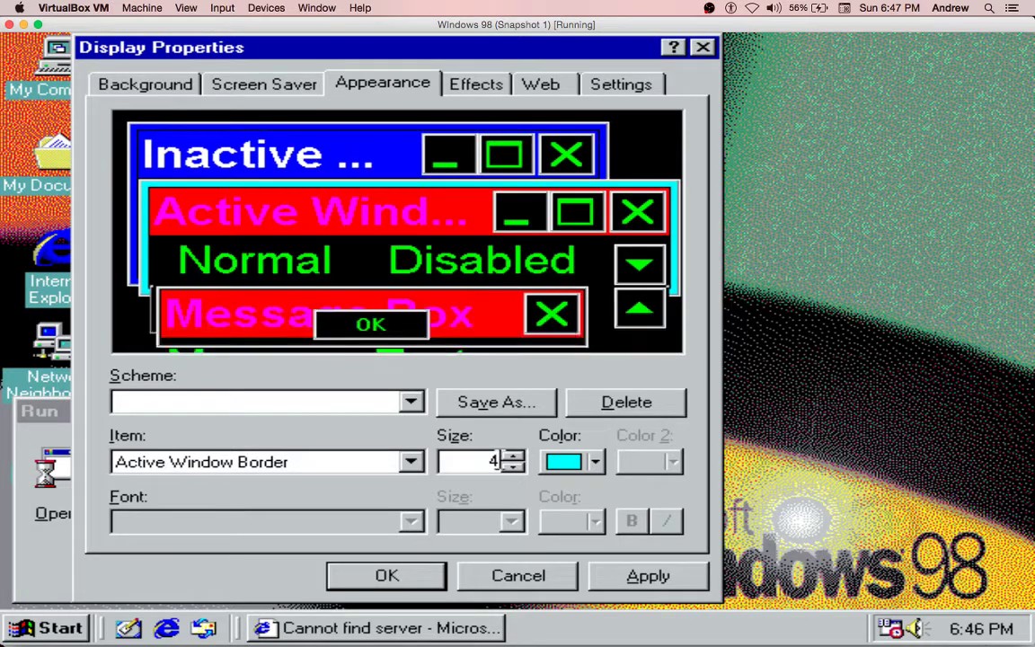
type("30")
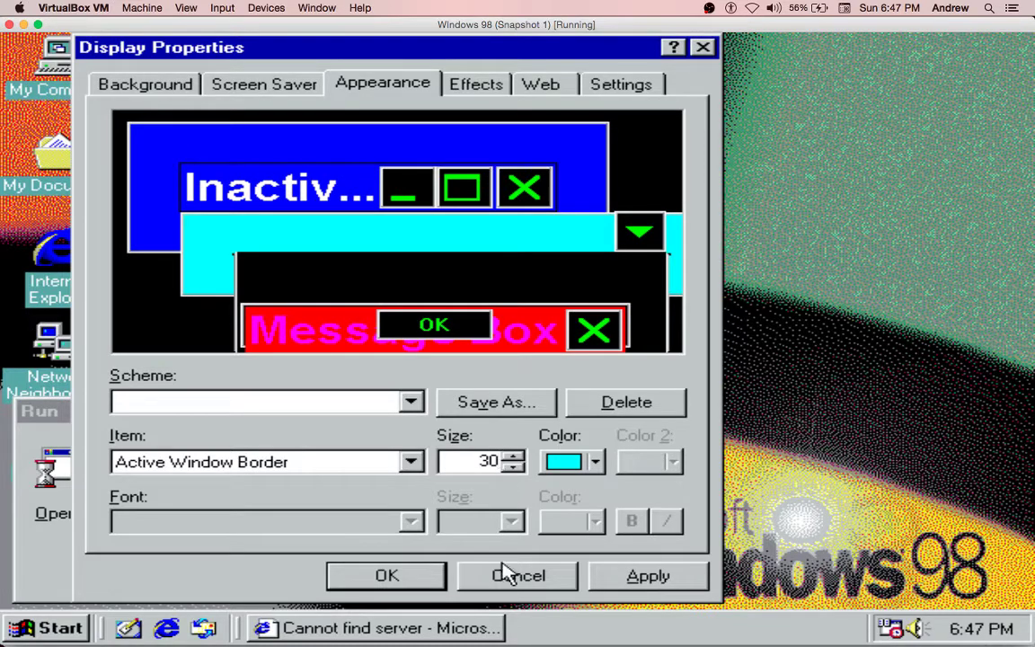
left_click(480, 629)
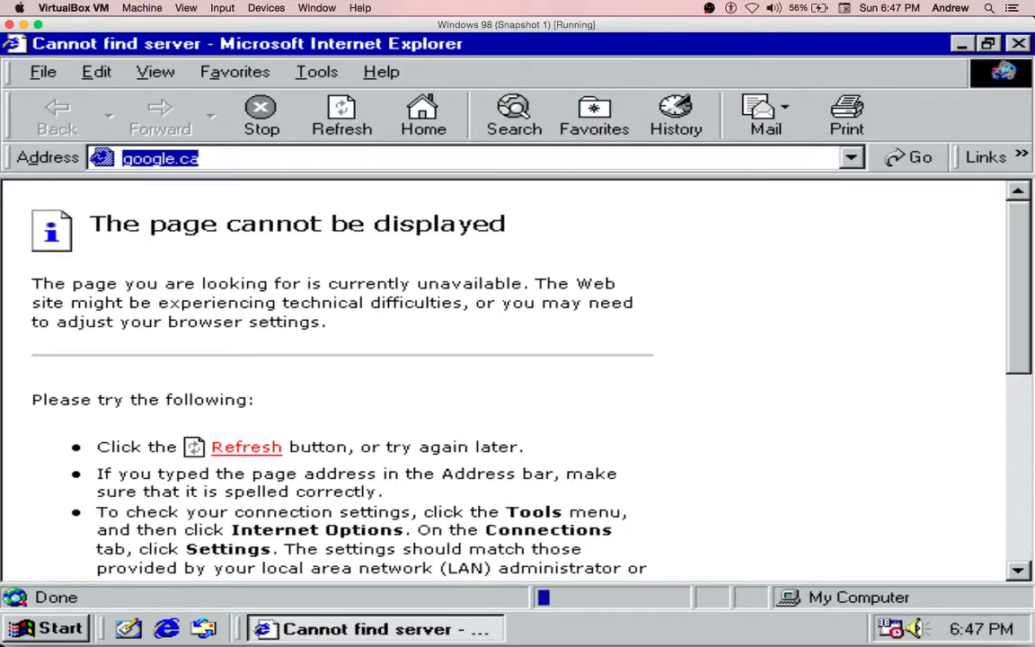
- Recolour the inactive title bar dark green and the inactive window border maroon
left_click(961, 43)
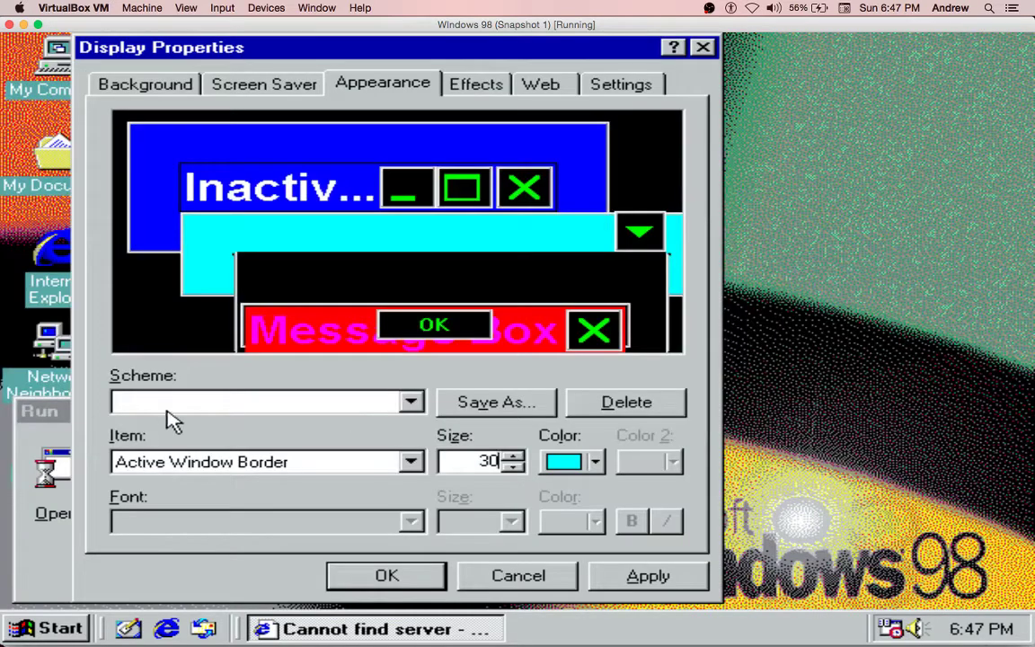
left_click(345, 207)
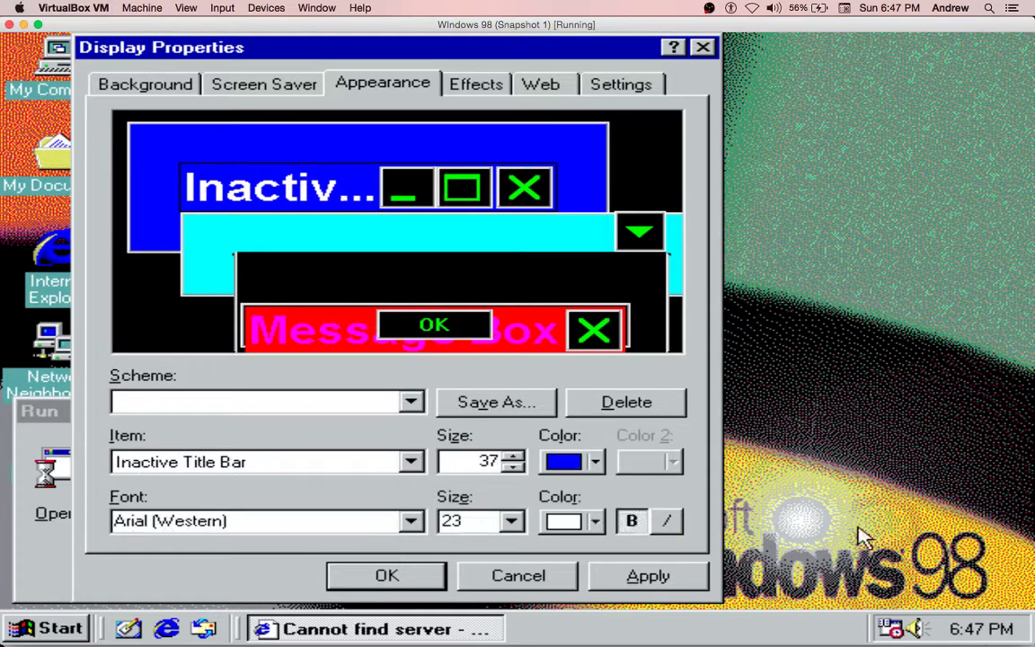
left_click(564, 462)
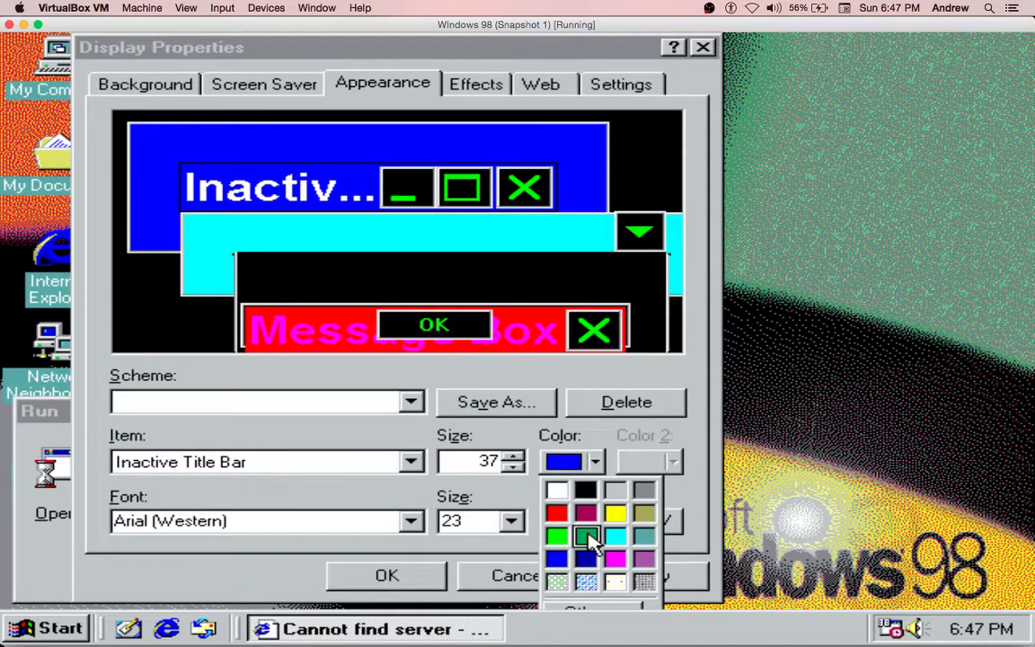
left_click(585, 536)
left_click(294, 137)
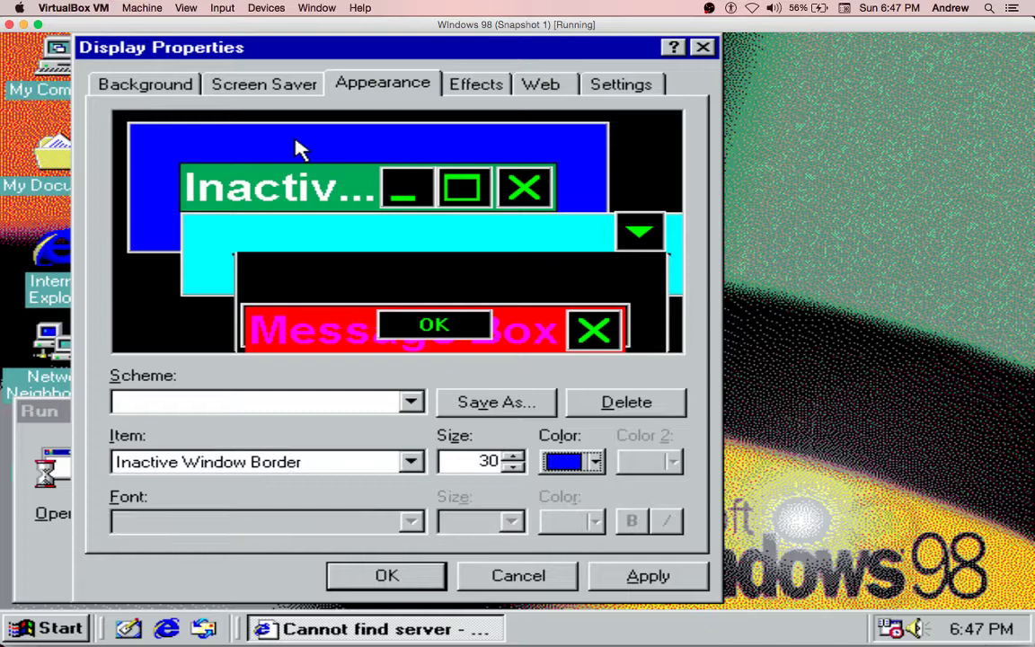
left_click(593, 462)
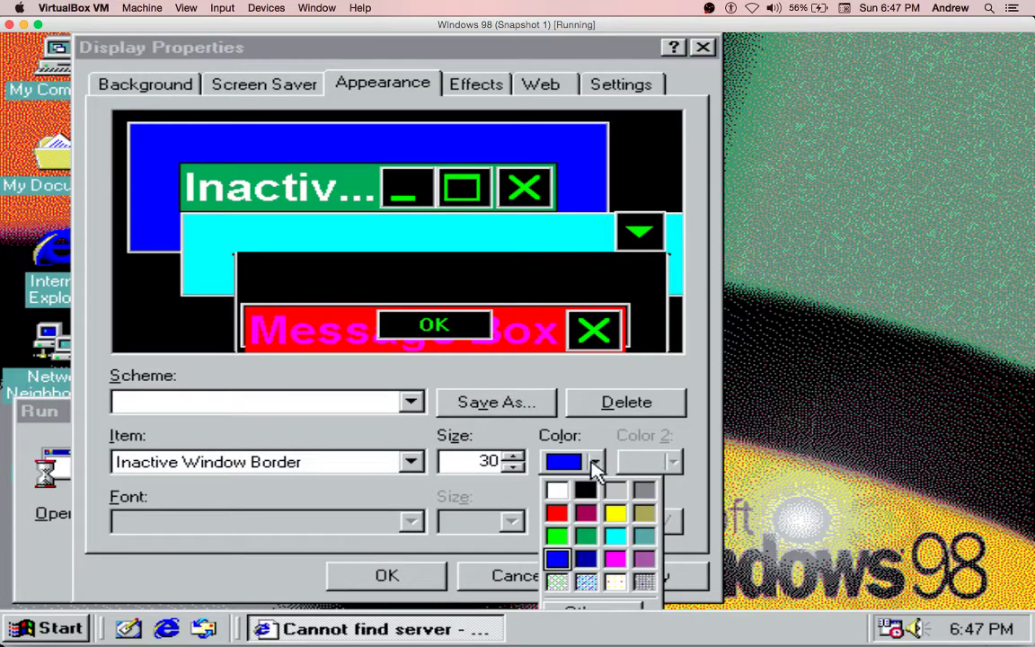
left_click(586, 513)
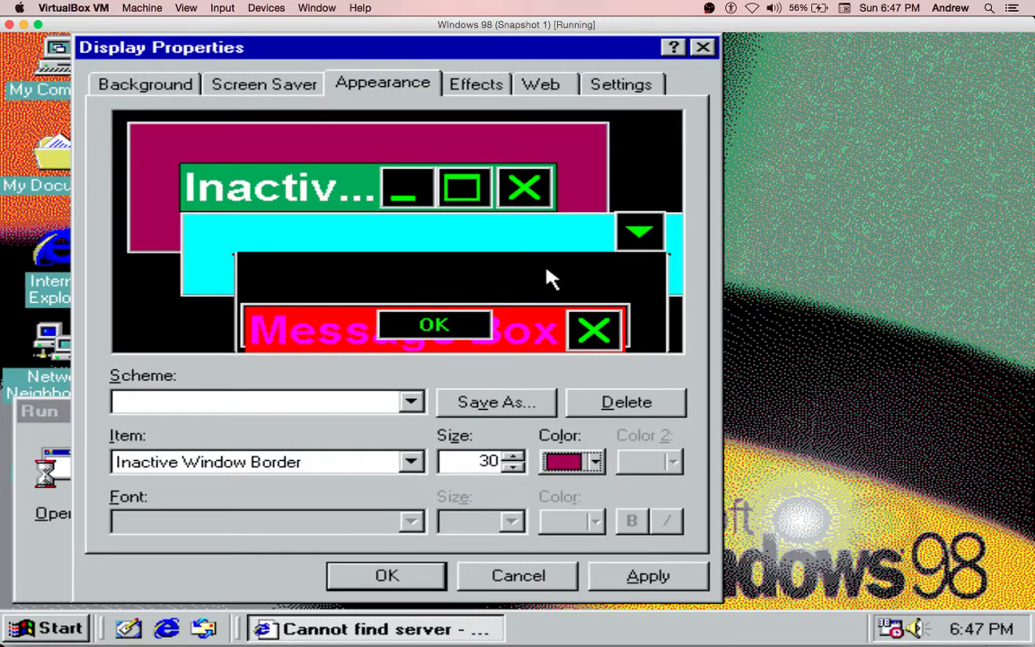
- Make the active window border blue and apply the scheme
left_click(672, 277)
left_click(593, 462)
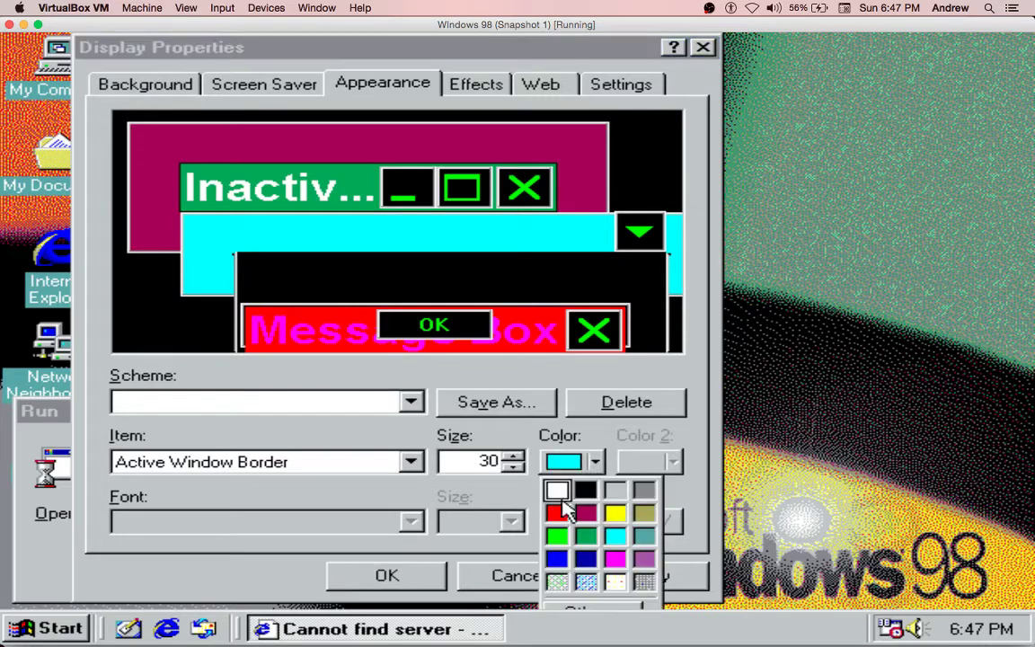
left_click(588, 550)
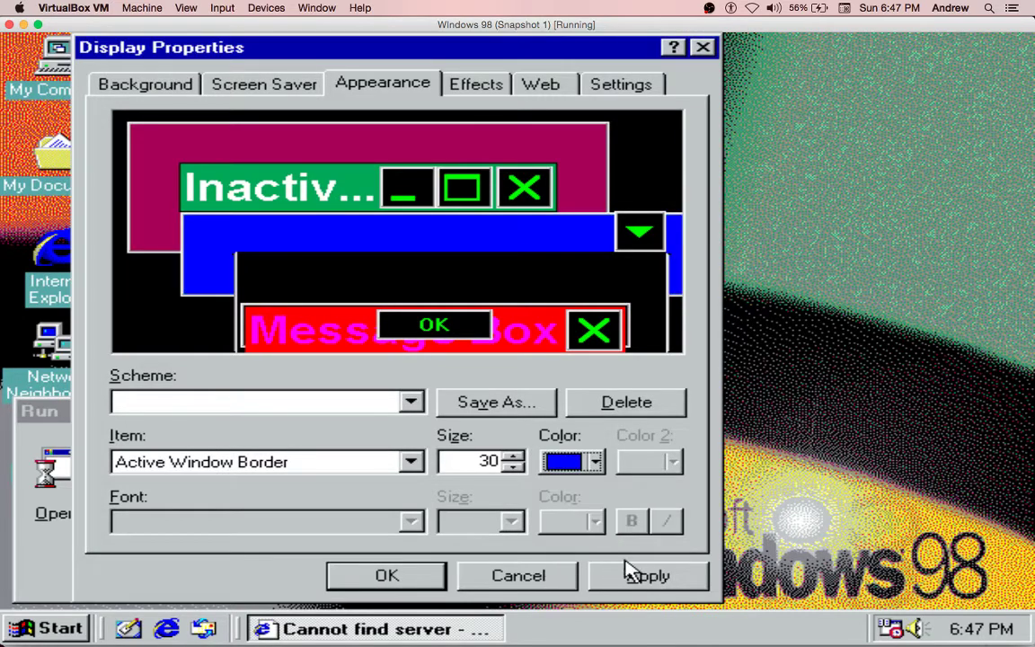
left_click(649, 576)
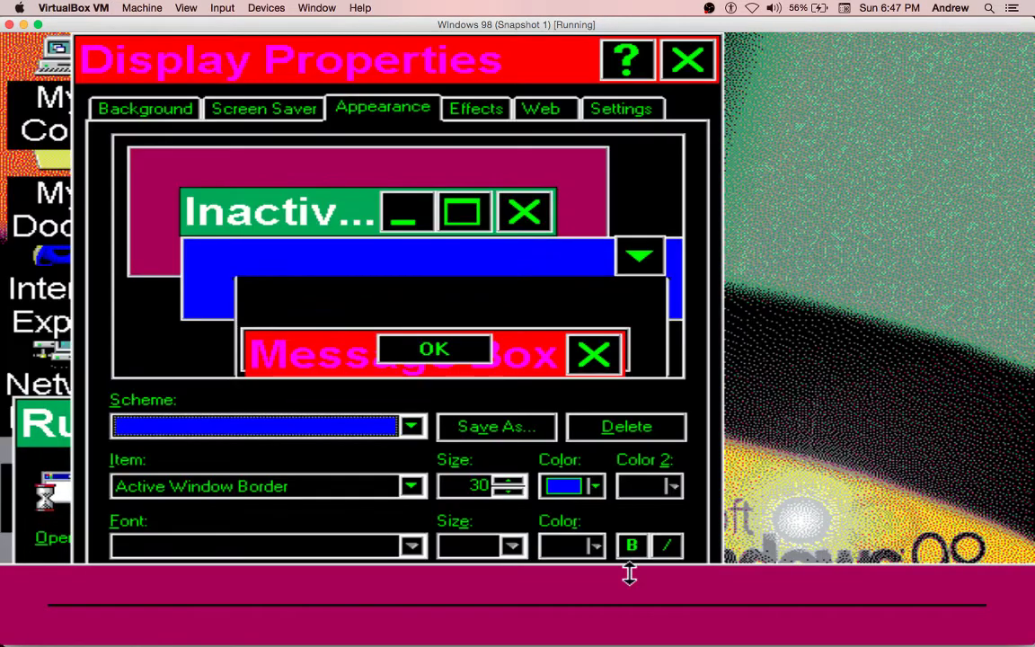
- Make the taskbar much taller, then close Display Properties and dismiss the Internet Explorer error
left_click_drag(629, 573, 634, 485)
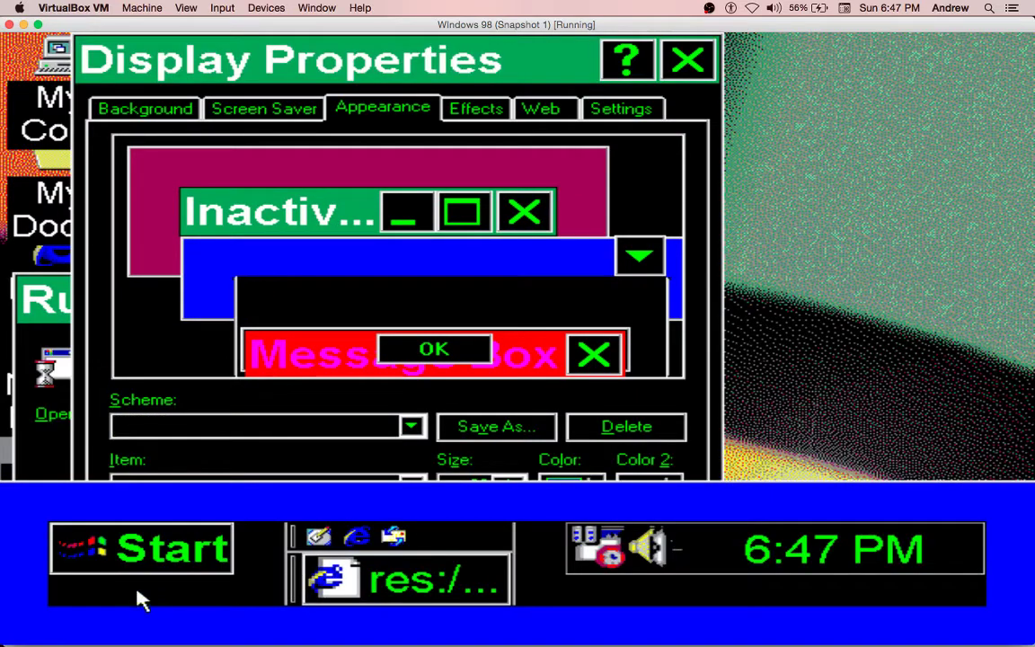
left_click_drag(343, 67, 387, 69)
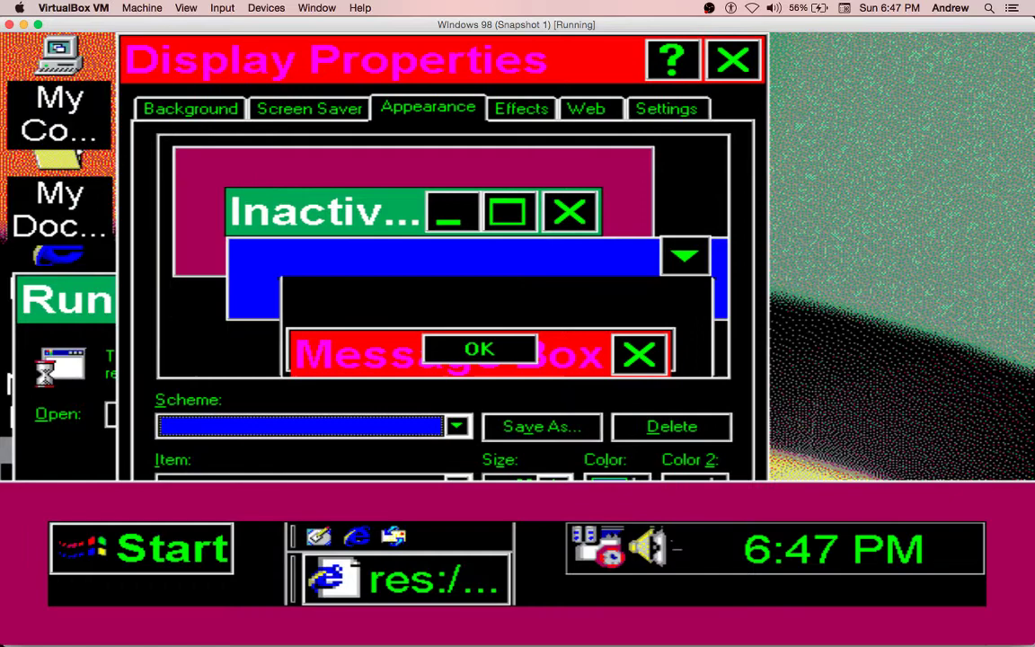
left_click(733, 60)
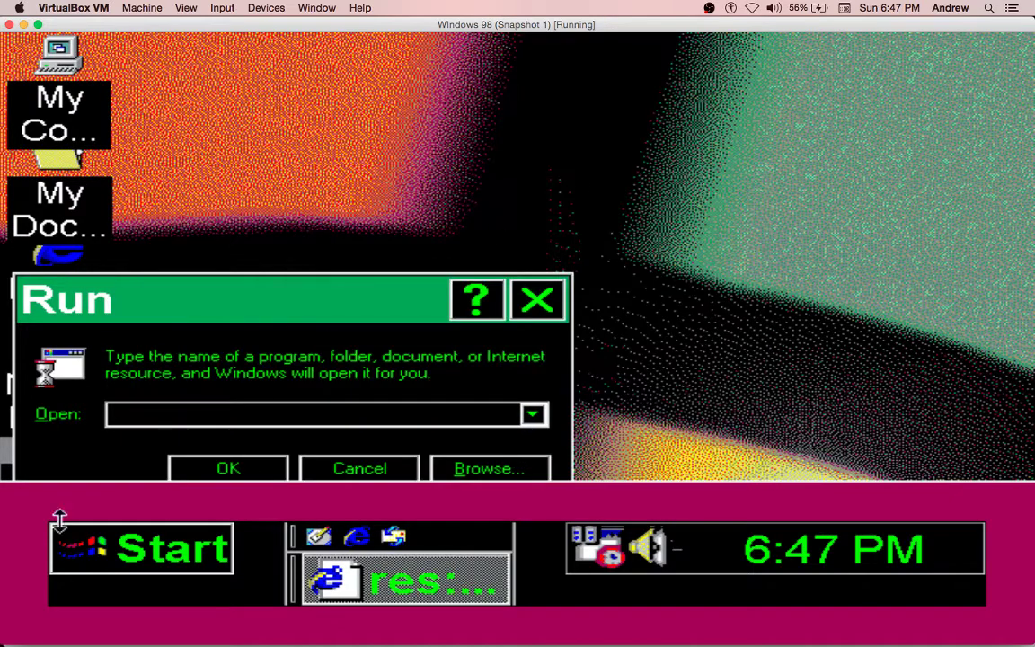
left_click(526, 416)
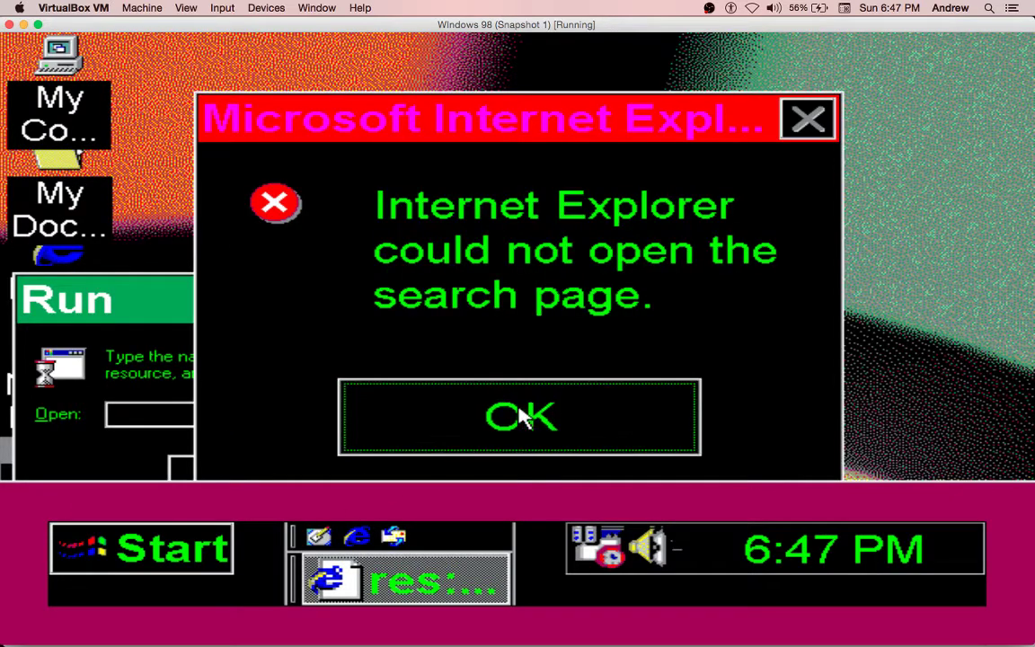
- Close the Run dialog and launch Paint from Start > Programs > Accessories
left_click(547, 302)
left_click(126, 535)
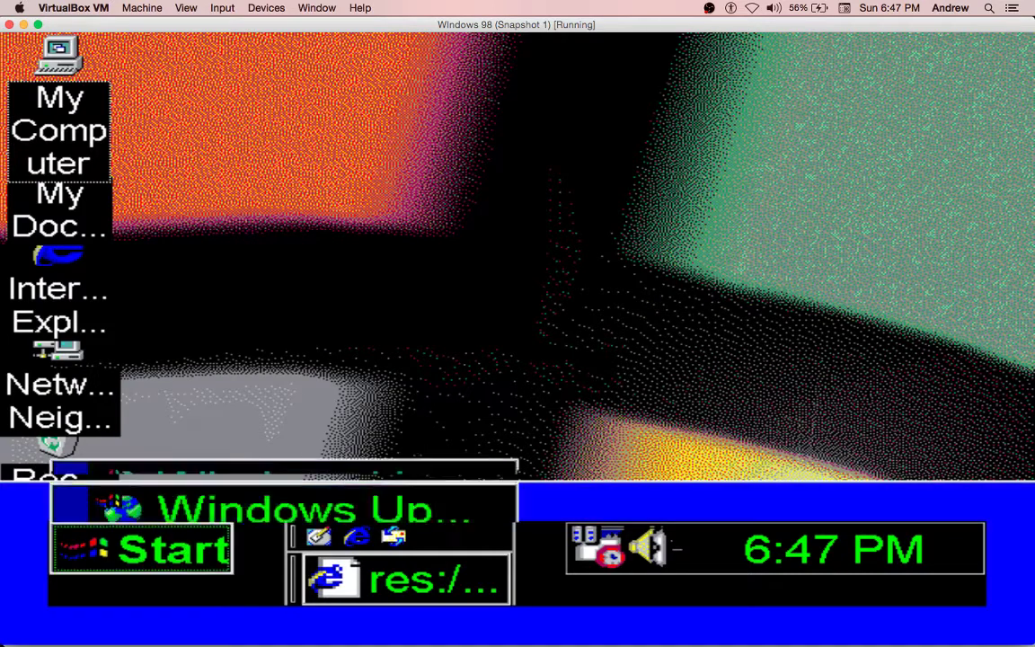
mouse_move(366, 148)
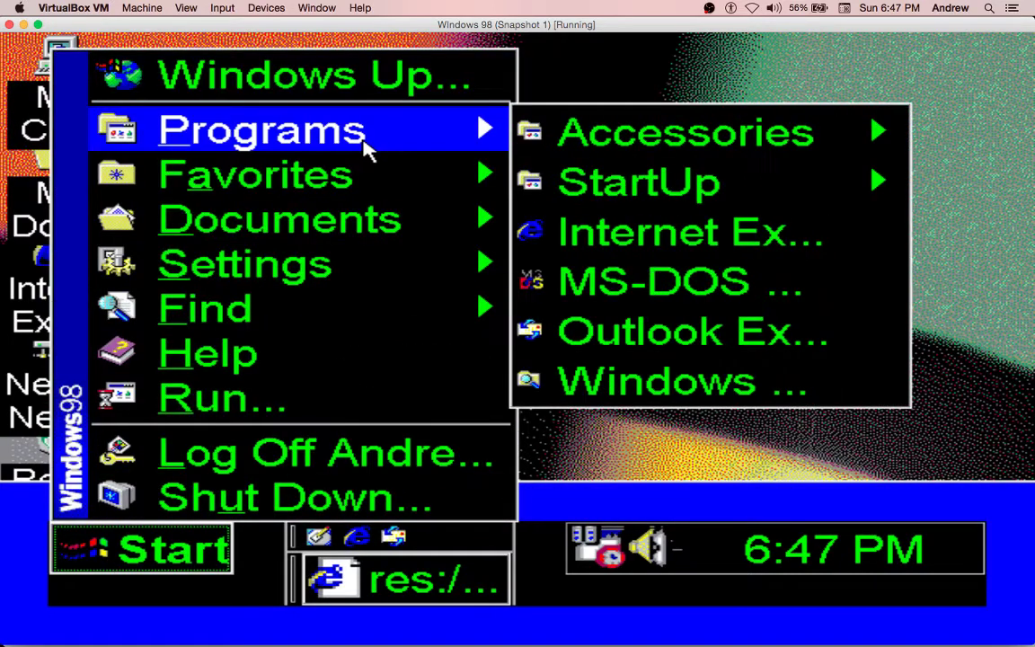
mouse_move(522, 131)
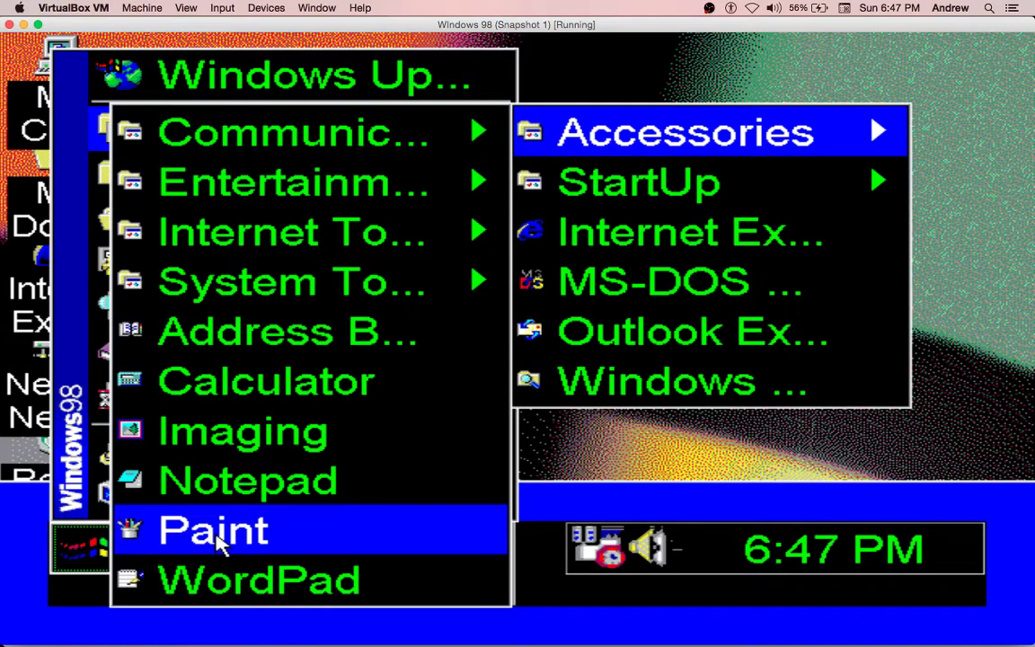
left_click(219, 544)
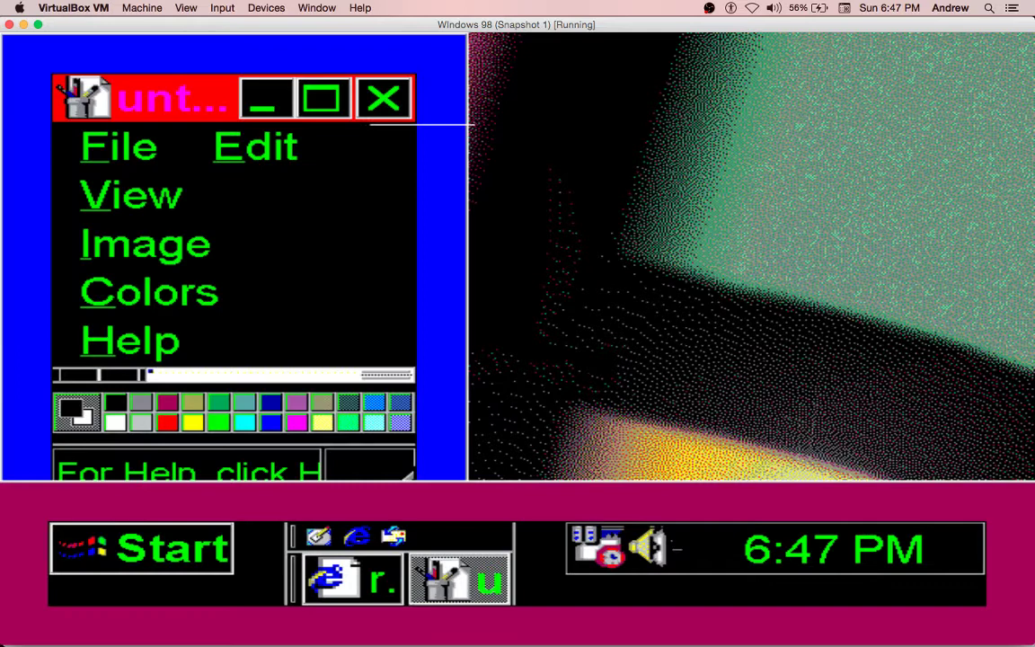
- Maximize the Paint window and select the Brush tool
left_click(307, 91)
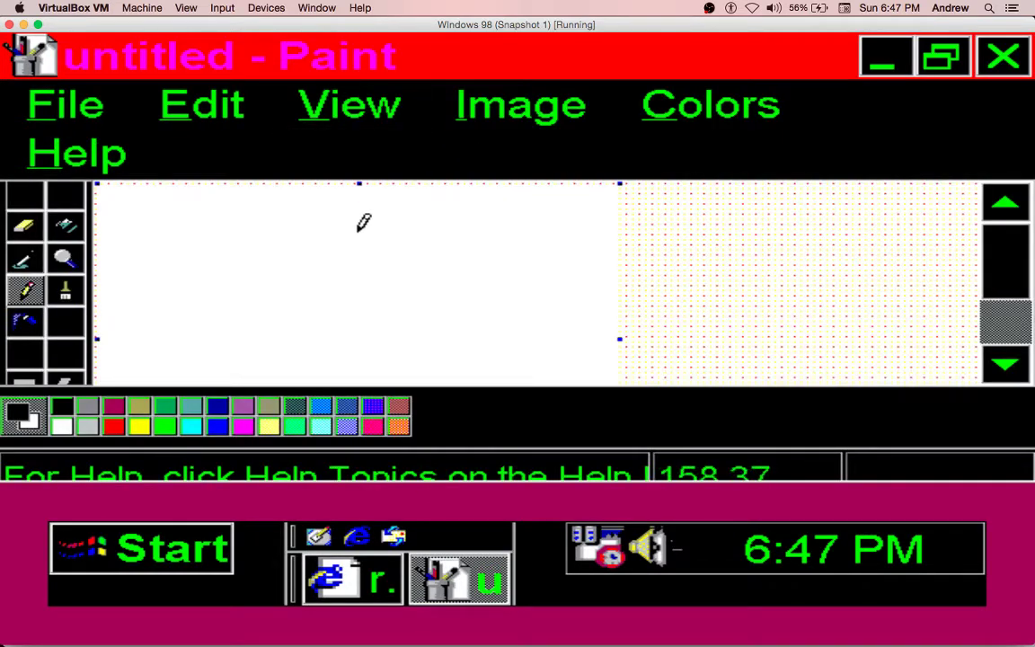
scroll(1013, 364, "up", 3)
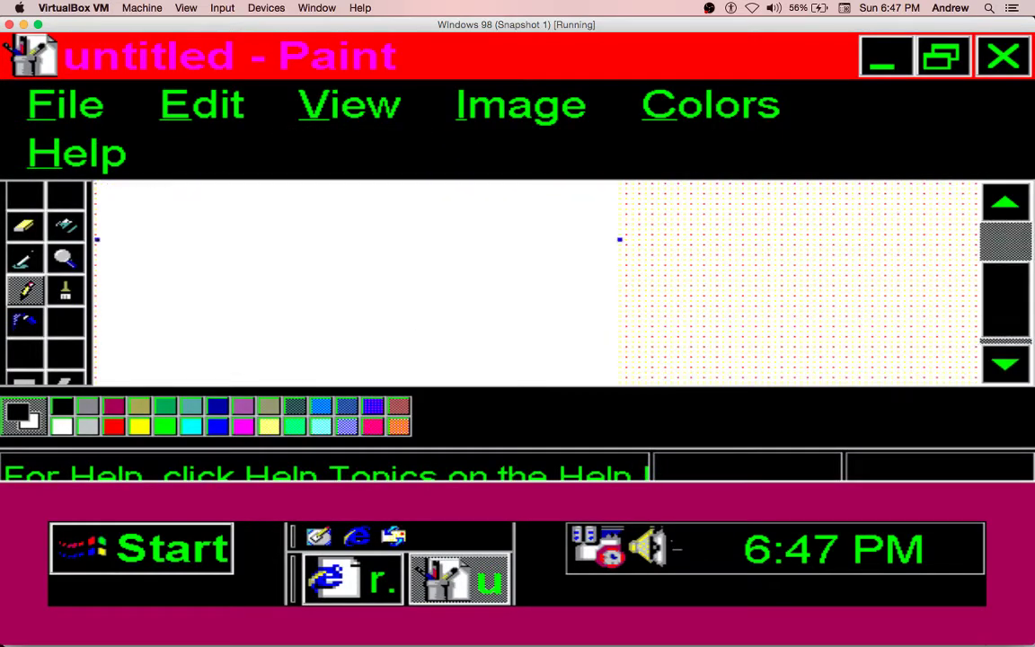
scroll(1015, 316, "up", 2)
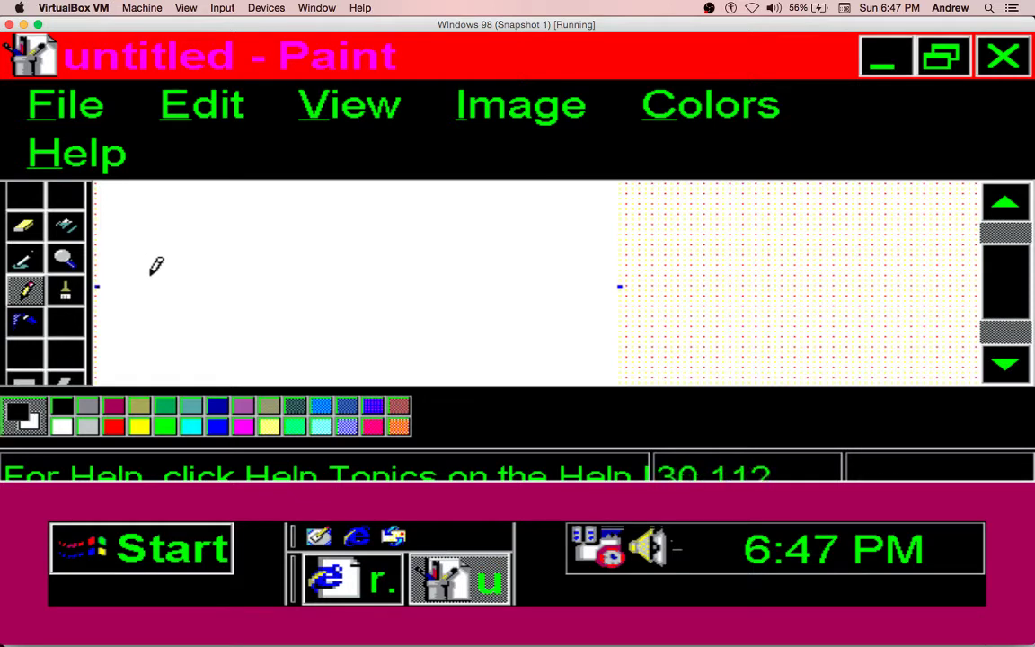
left_click(65, 290)
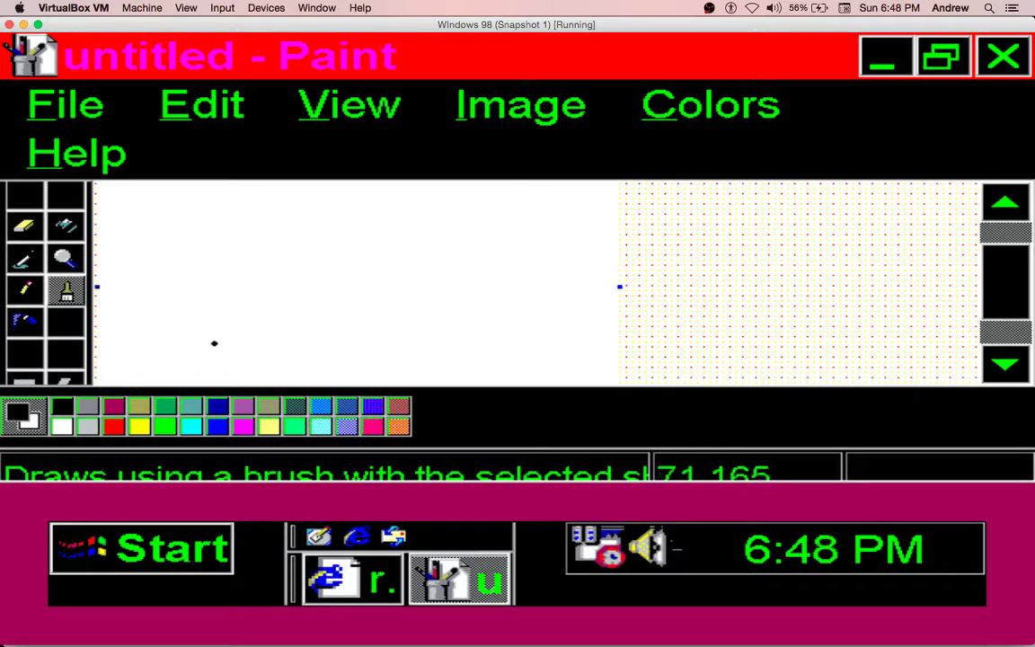
- Brush rough black horizontal lines across the lower canvas and pick the Text tool
left_click_drag(1031, 306, 1029, 334)
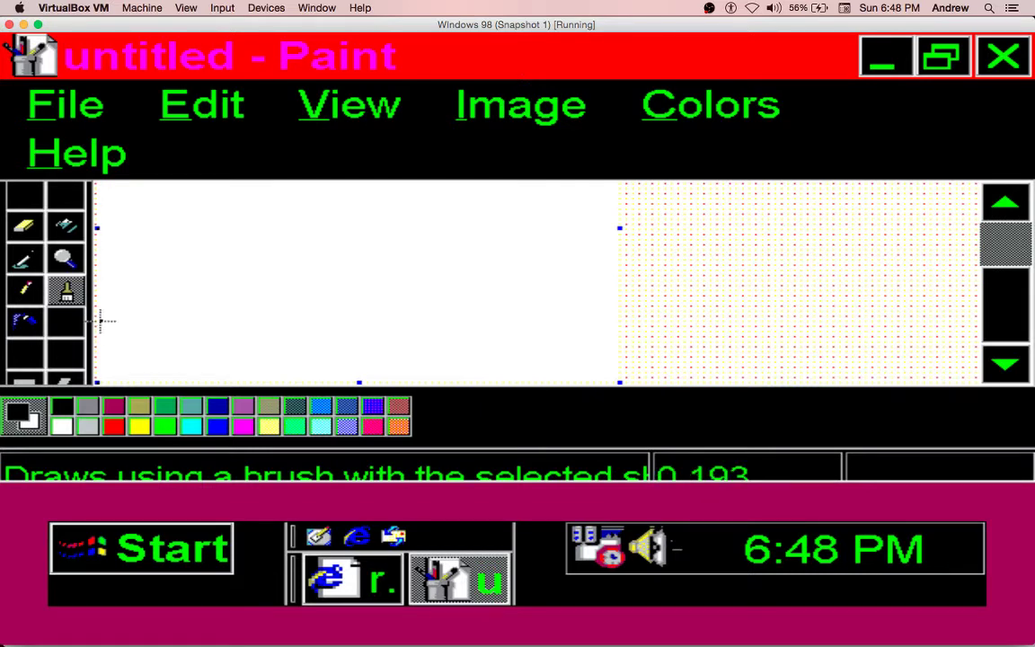
mouse_move(101, 320)
left_mouse_down()
mouse_move(536, 317)
mouse_move(158, 296)
mouse_move(542, 344)
mouse_move(663, 292)
left_mouse_up()
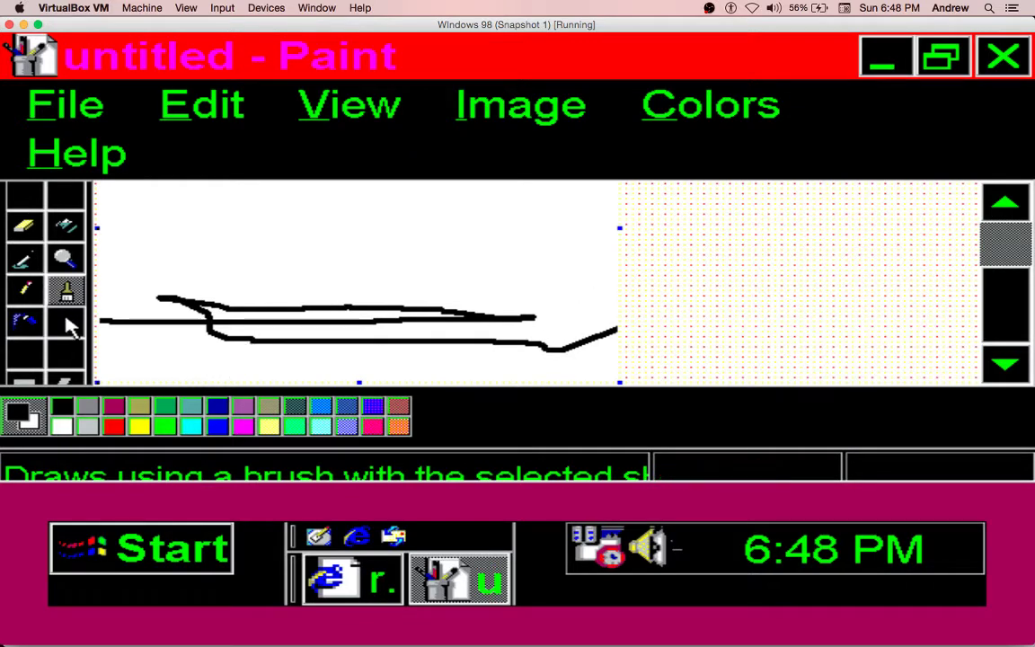
left_click(67, 321)
- Draw a text box below the lines and set the font size to 12
left_click(197, 344)
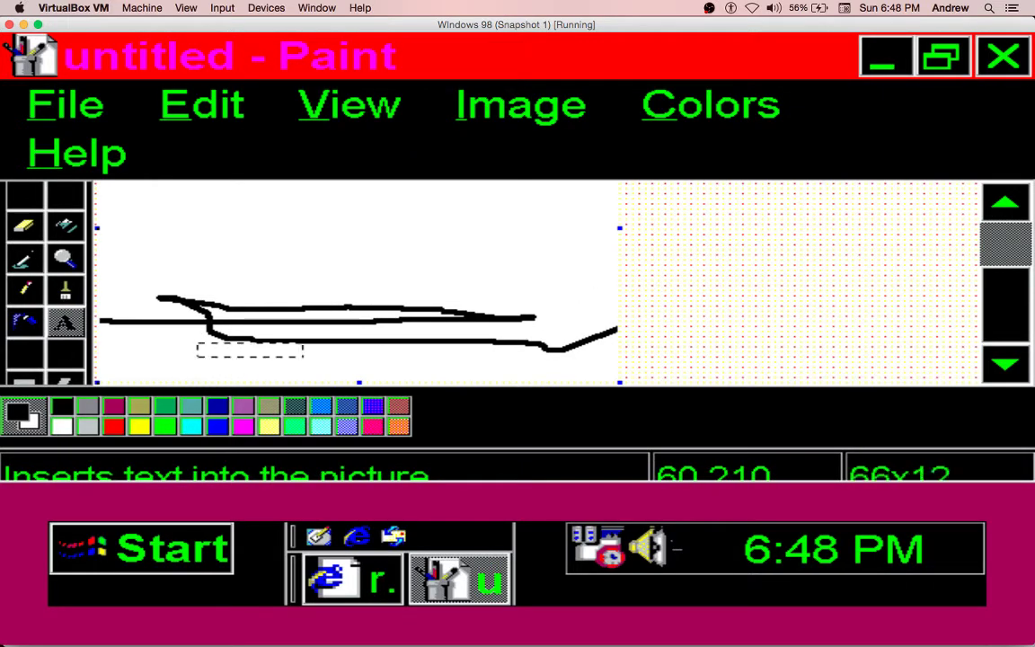
left_click_drag(304, 357, 496, 388)
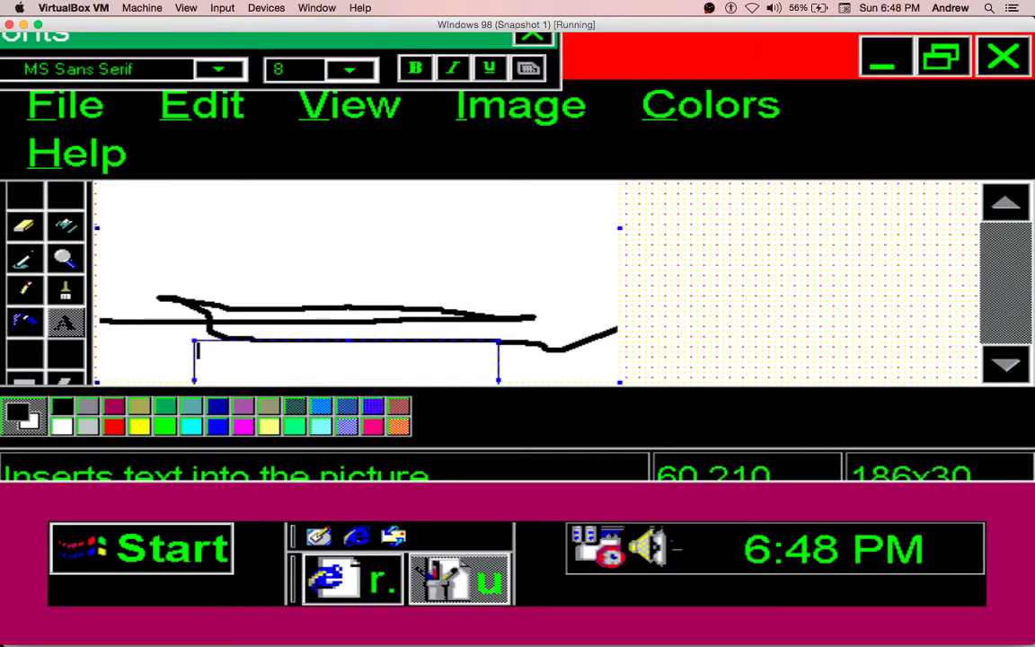
left_click(350, 70)
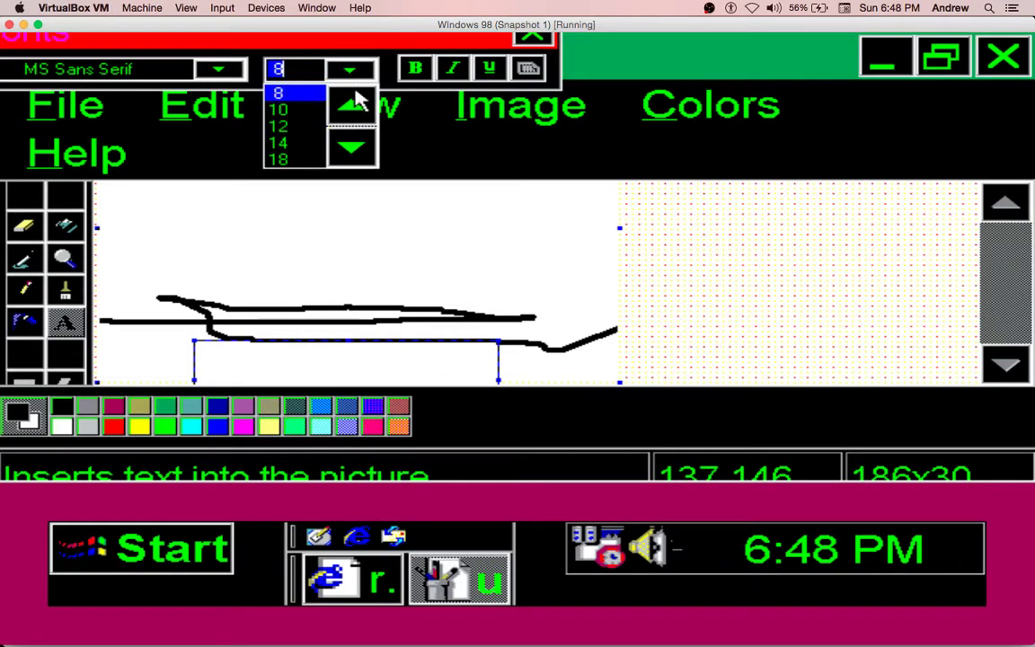
left_click(286, 127)
- Type 'D R A MMMaallertz m8' and commit it by switching back to the Brush
left_click(199, 358)
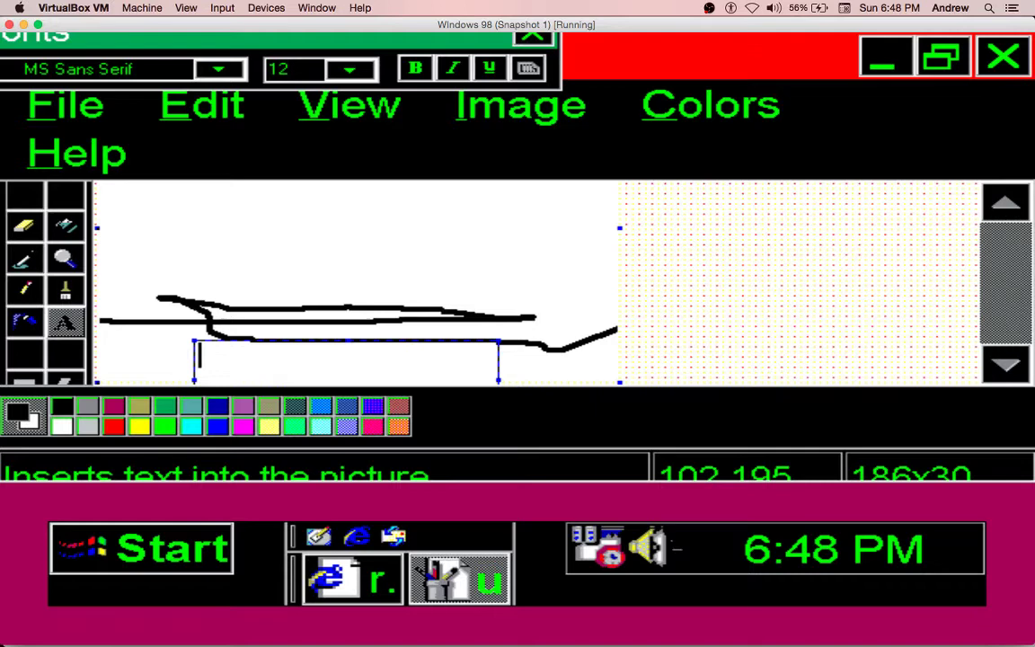
type("D R A MMMaallertz m8")
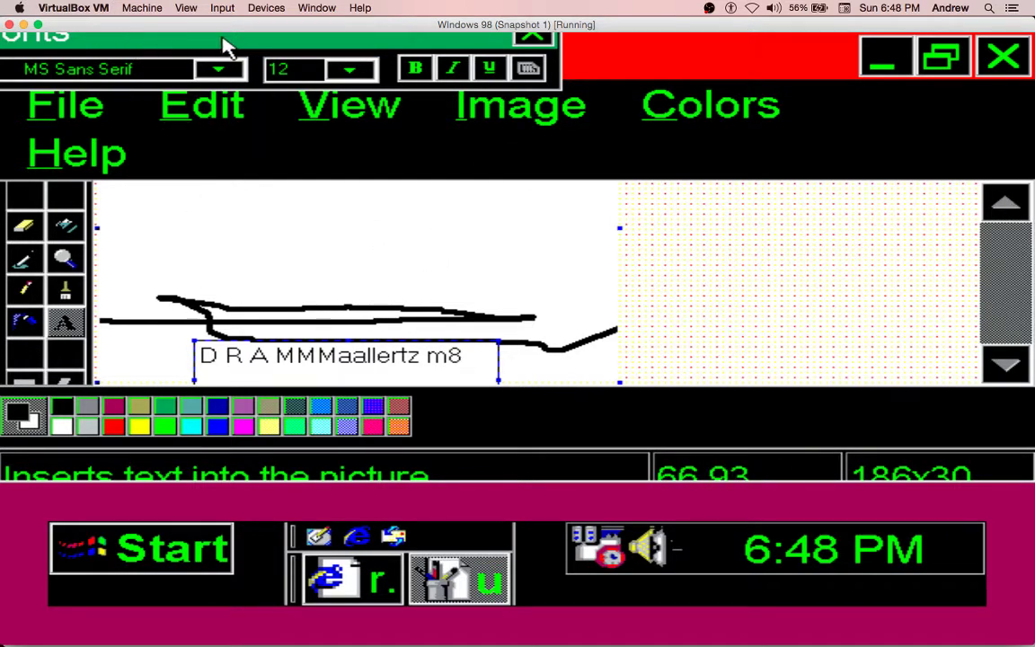
left_click_drag(224, 47, 640, 77)
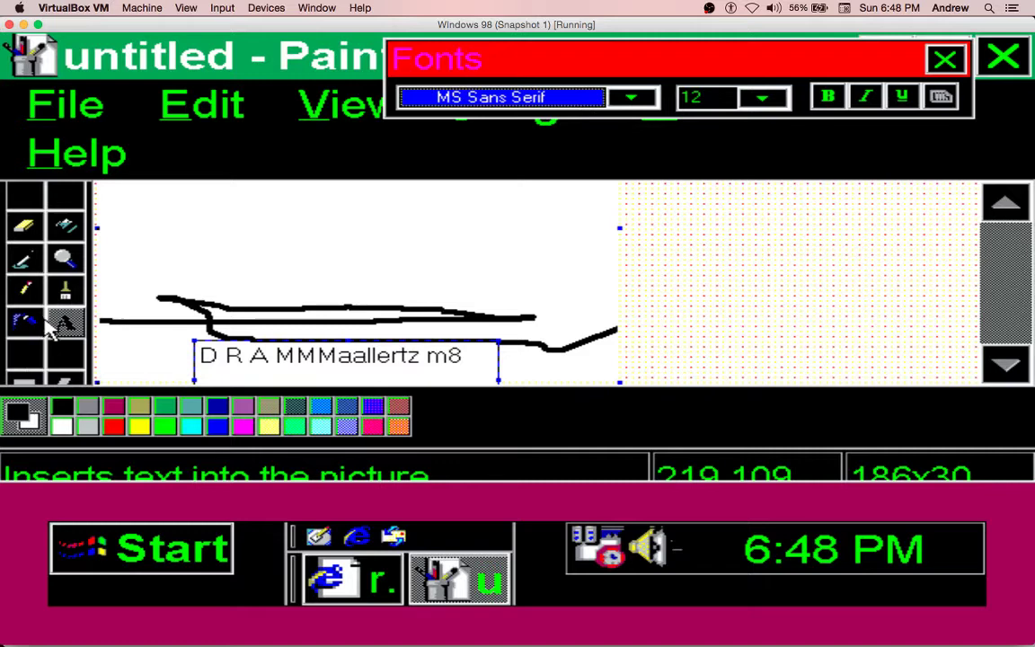
left_click(67, 289)
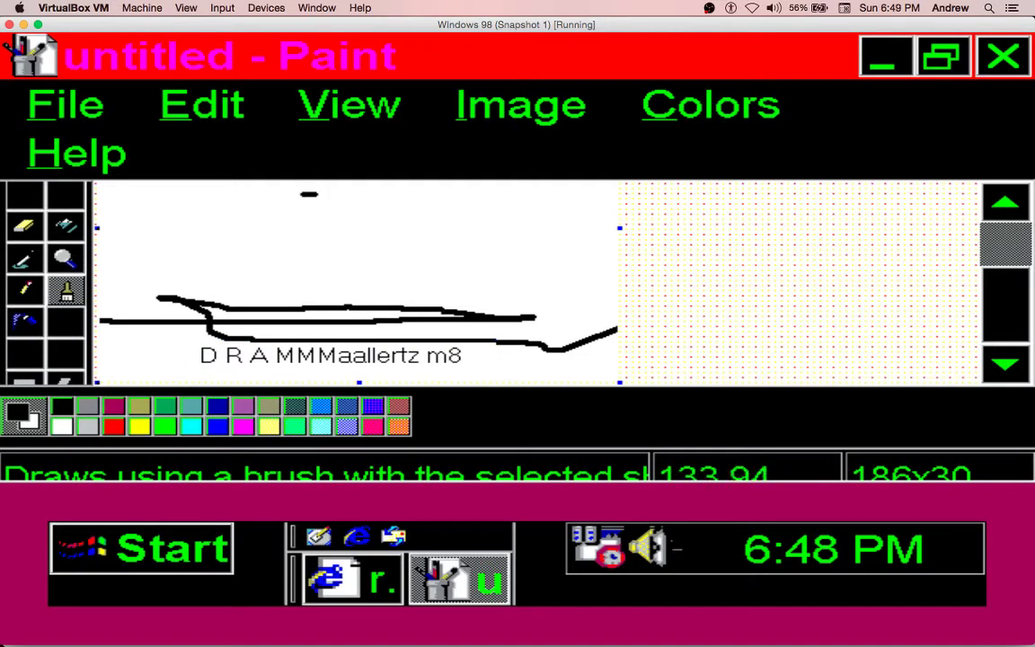
- Paint a closed loop with a stroke inside, a dot and a line under the nose
mouse_move(309, 193)
left_mouse_down()
mouse_move(436, 226)
mouse_move(215, 269)
mouse_move(259, 201)
mouse_move(305, 184)
mouse_move(298, 220)
left_mouse_up()
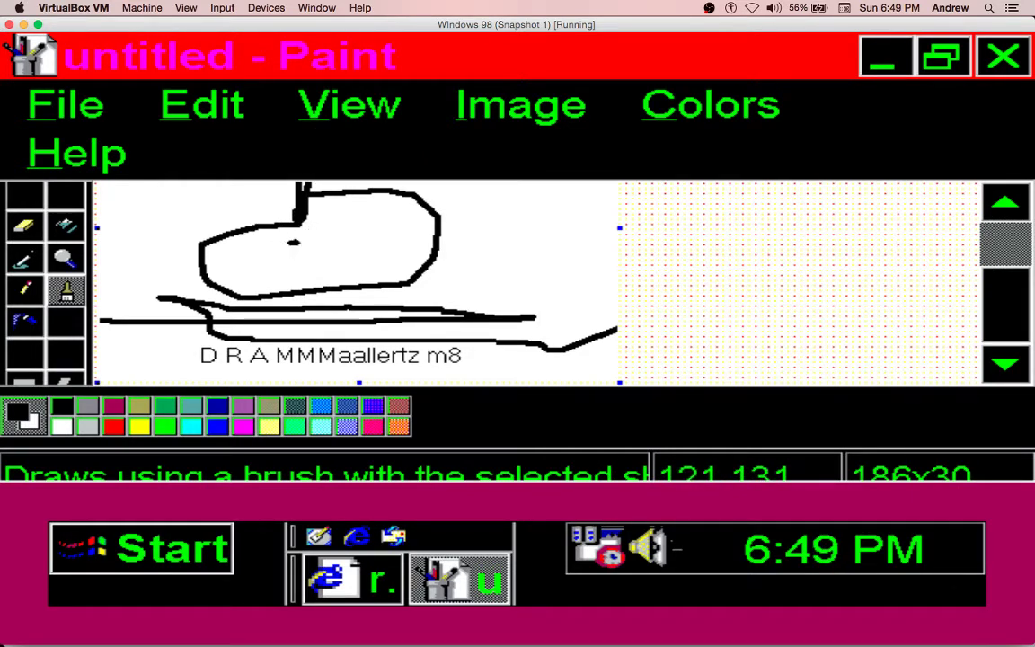
left_click_drag(290, 244, 291, 243)
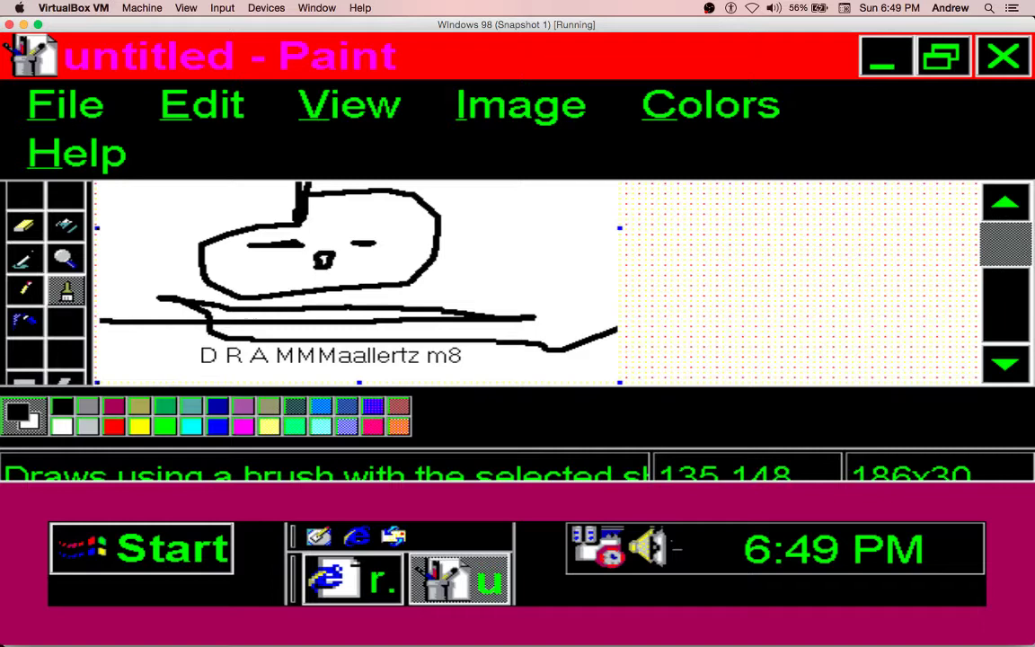
left_click(248, 271)
left_click_drag(256, 272, 316, 282)
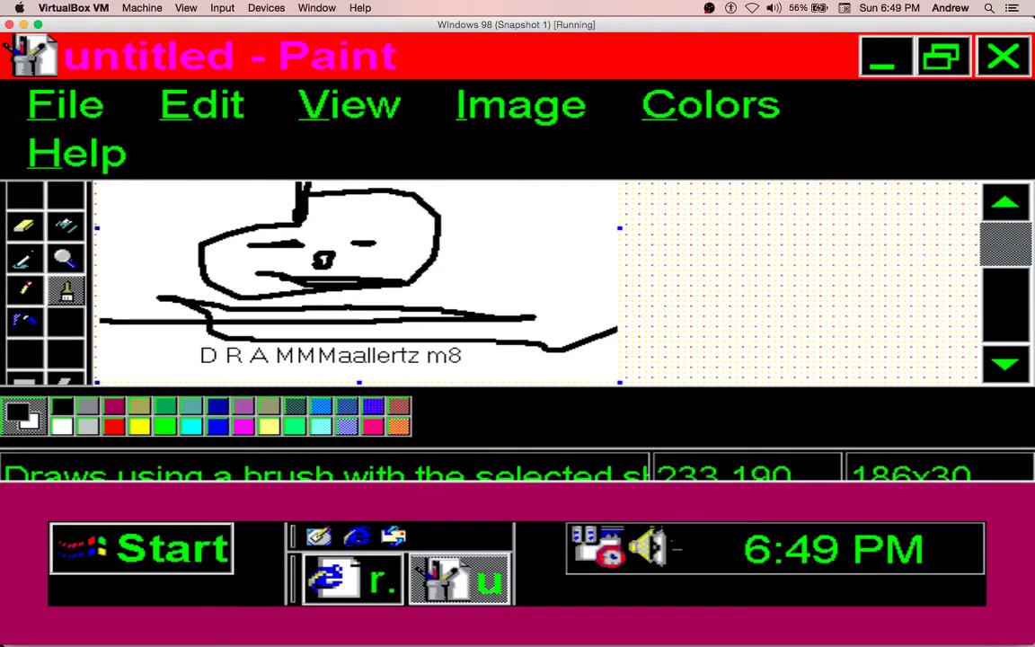
- Draw a box outline at the canvas's right side and fill it with scribbles
mouse_move(497, 344)
left_mouse_down()
mouse_move(497, 221)
mouse_move(634, 241)
mouse_move(611, 370)
left_mouse_up()
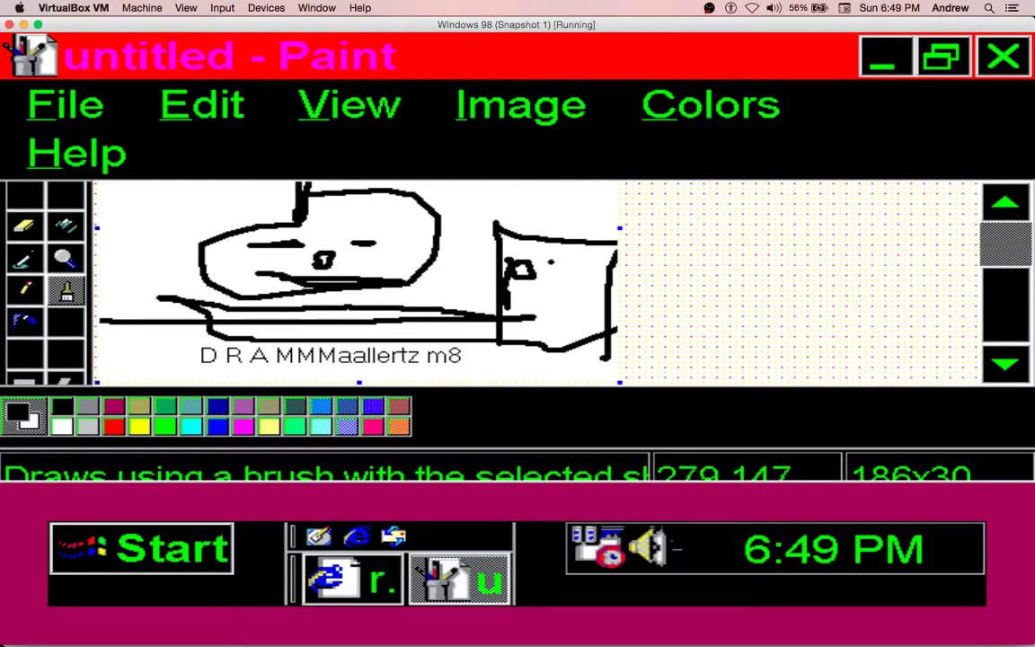
left_click_drag(497, 270, 466, 267)
mouse_move(555, 285)
left_mouse_down()
mouse_move(558, 300)
mouse_move(576, 287)
mouse_move(565, 343)
mouse_move(557, 319)
mouse_move(576, 330)
mouse_move(581, 313)
mouse_move(592, 347)
left_mouse_up()
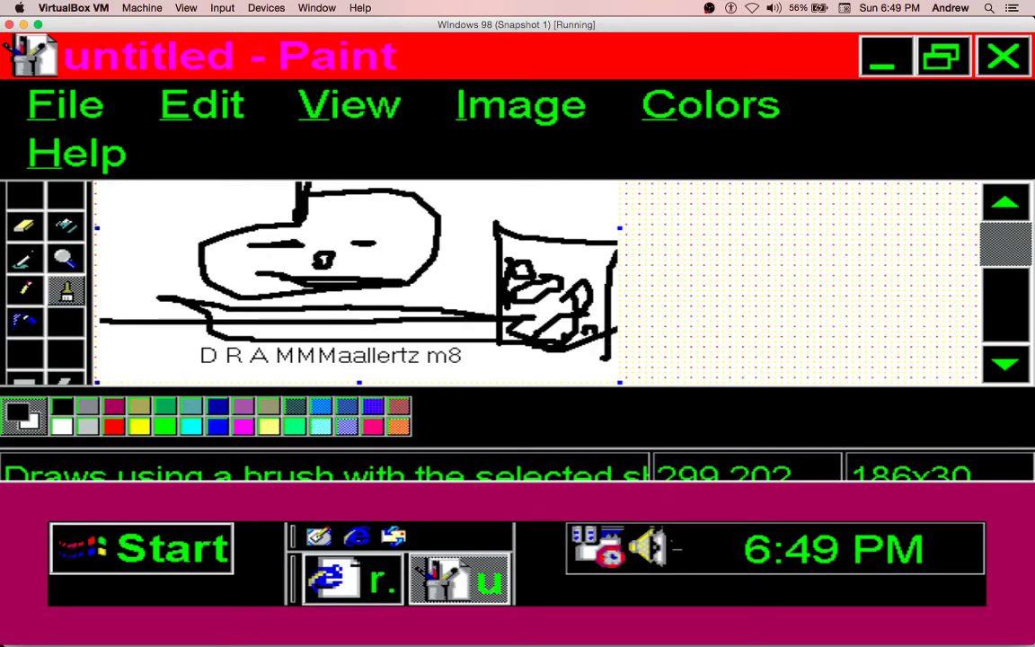
mouse_move(575, 347)
left_mouse_down()
mouse_move(617, 368)
mouse_move(543, 359)
left_mouse_up()
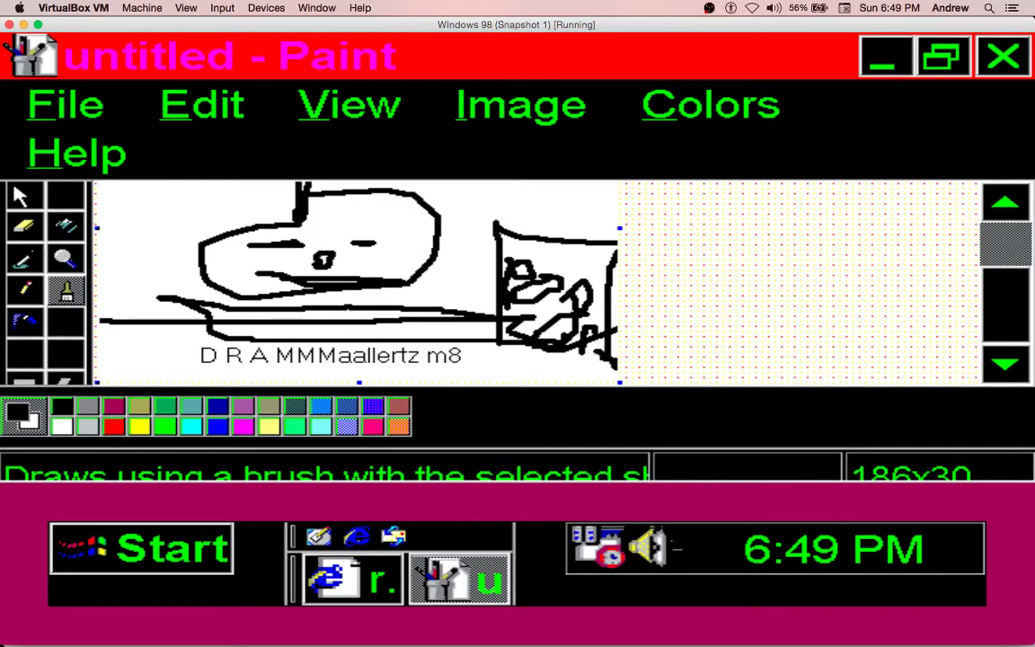
- Add a hook left of the face and more face strokes, then resize the canvas to about 324x243
mouse_move(129, 198)
left_mouse_down()
mouse_move(172, 278)
mouse_move(121, 262)
left_mouse_up()
left_click(263, 237)
mouse_move(264, 250)
left_mouse_down()
mouse_move(291, 228)
mouse_move(359, 346)
mouse_move(484, 211)
mouse_move(480, 304)
left_mouse_up()
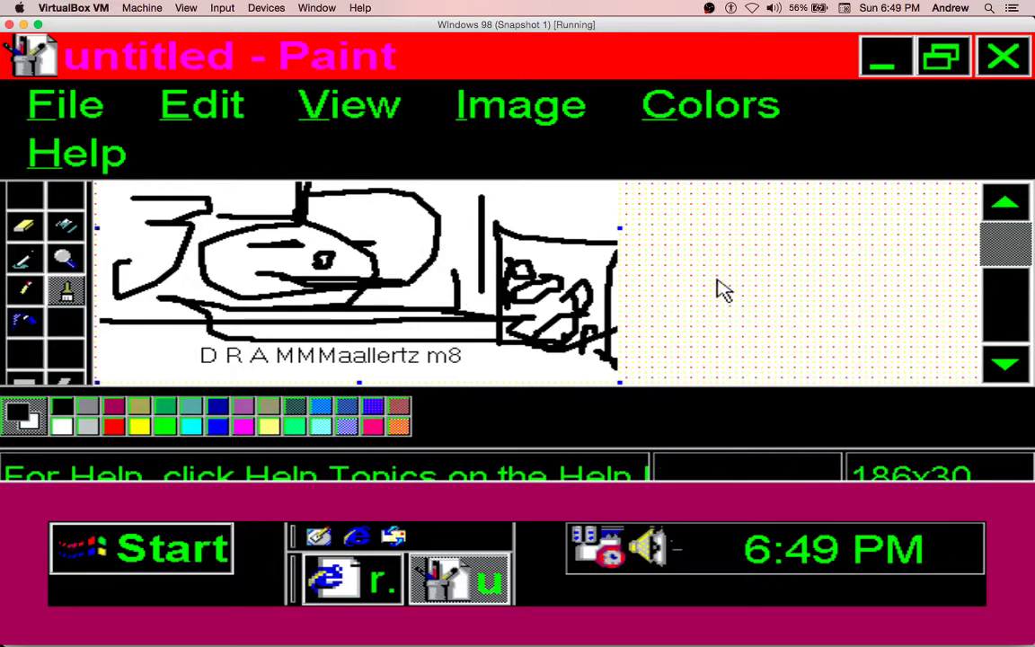
mouse_move(620, 382)
left_mouse_down()
mouse_move(673, 396)
mouse_move(632, 409)
mouse_move(644, 380)
mouse_move(618, 383)
left_mouse_up()
key("alt")
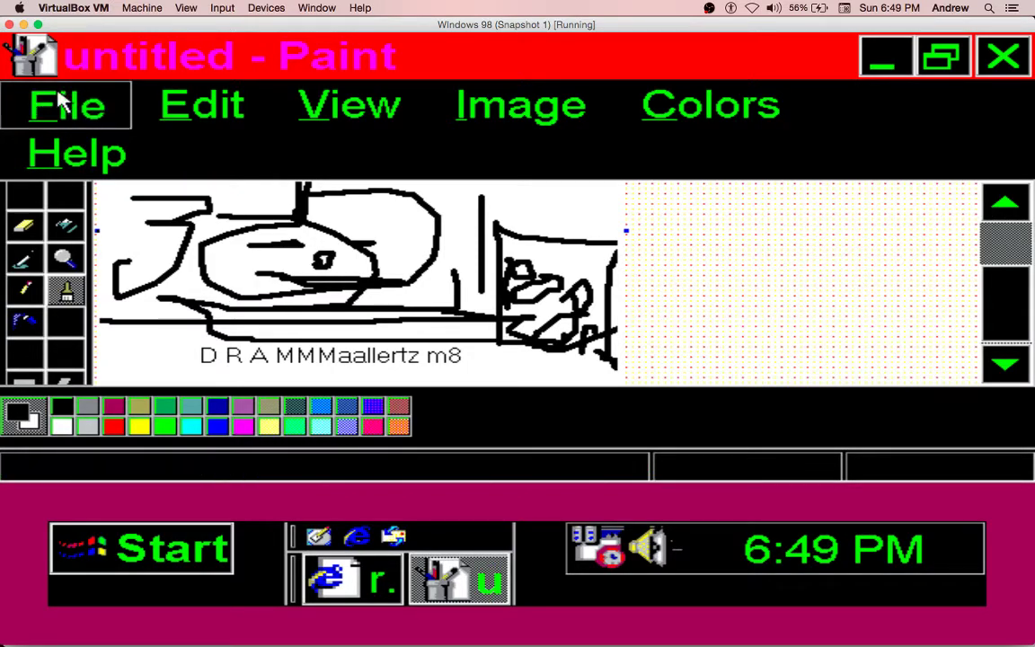
- Close Paint and save the drawing to the Desktop as the 'KILLER KEEMST' bitmap
key("Escape")
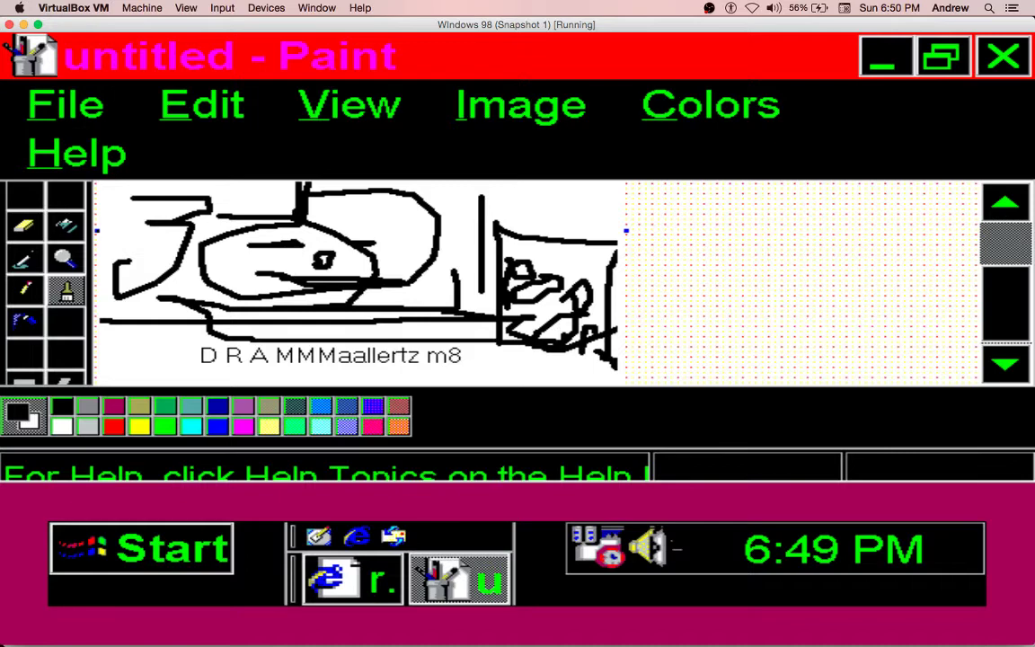
key("alt+F4")
left_click(268, 340)
left_click(377, 166)
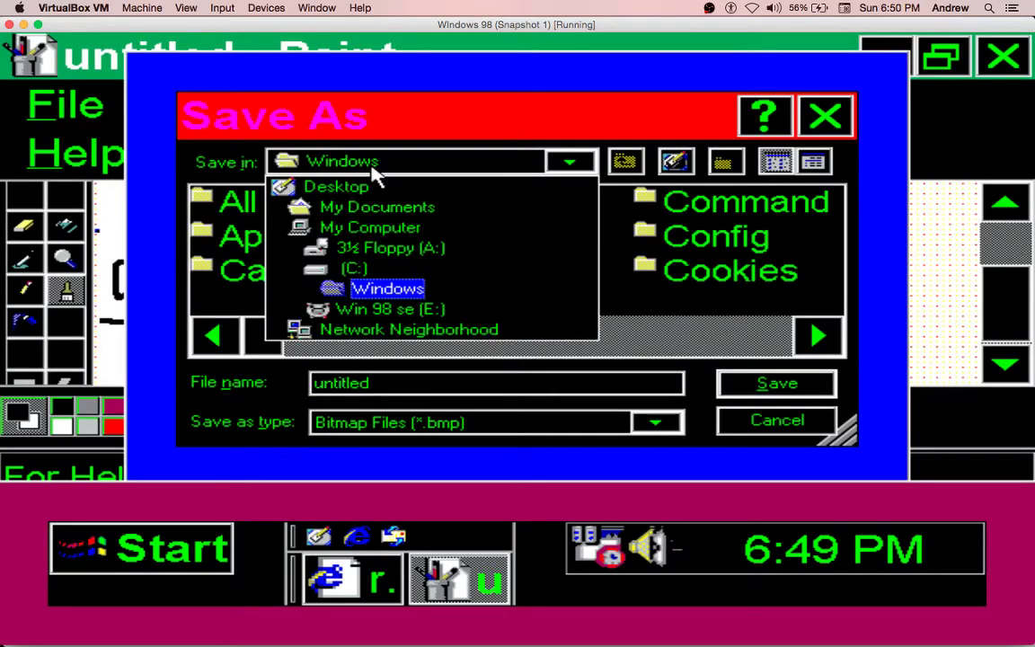
left_click(292, 187)
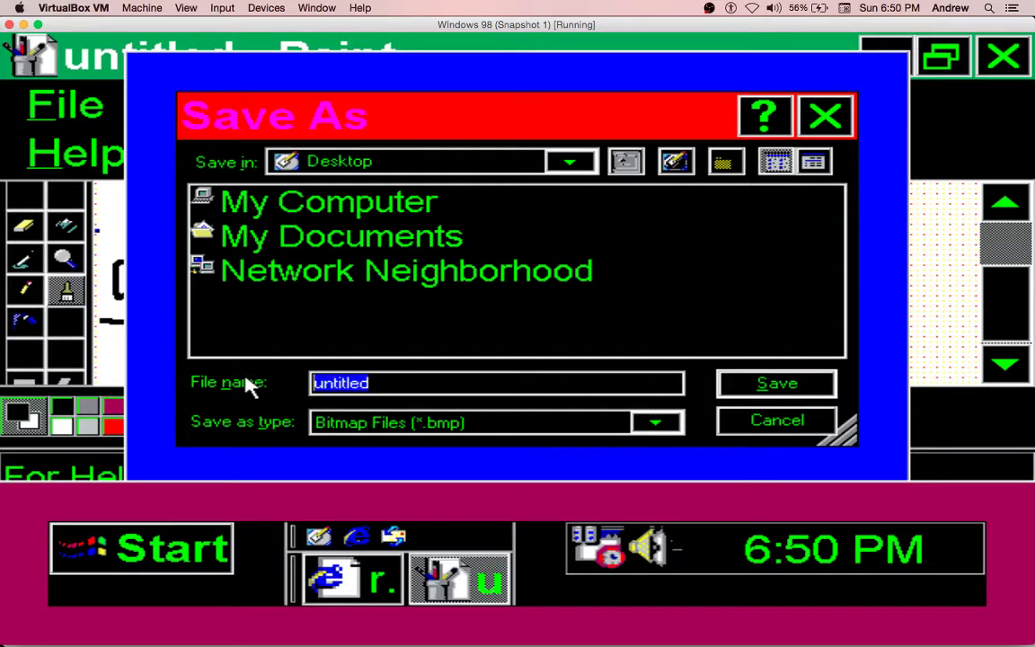
type("K")
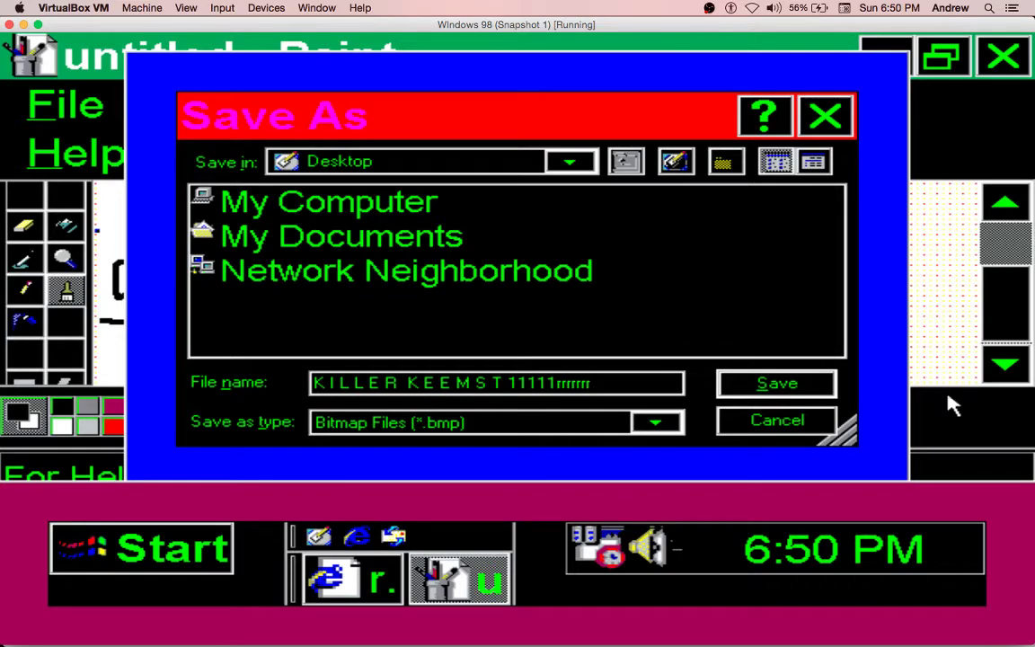
left_click(778, 397)
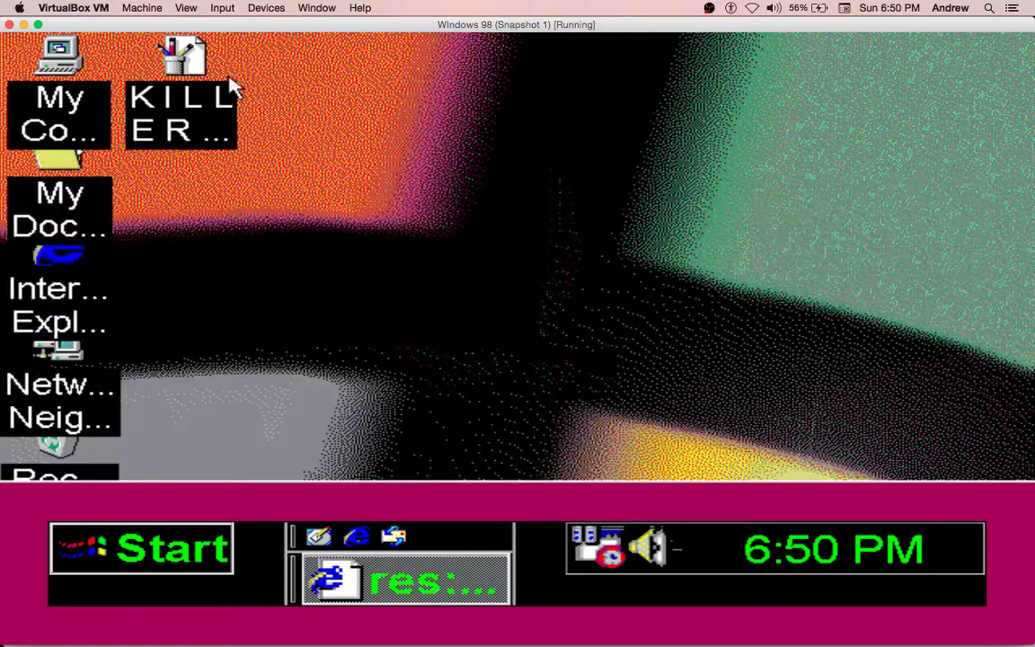
- Check the saved drawing, then open Display Properties and browse the Desktop for a wallpaper
double_click(178, 79)
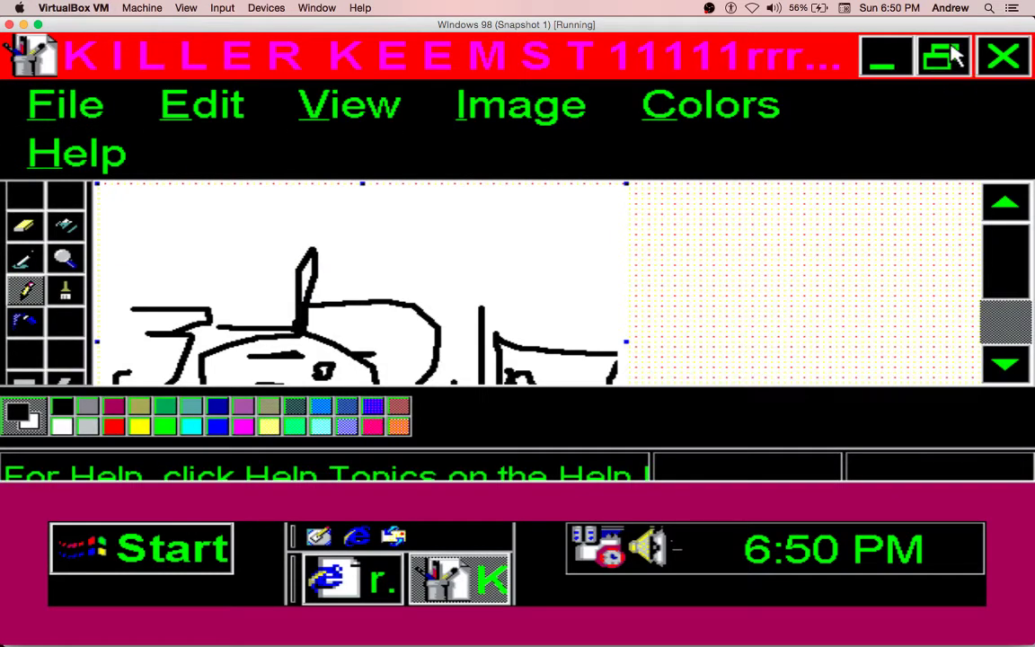
left_click(1006, 56)
right_click(637, 226)
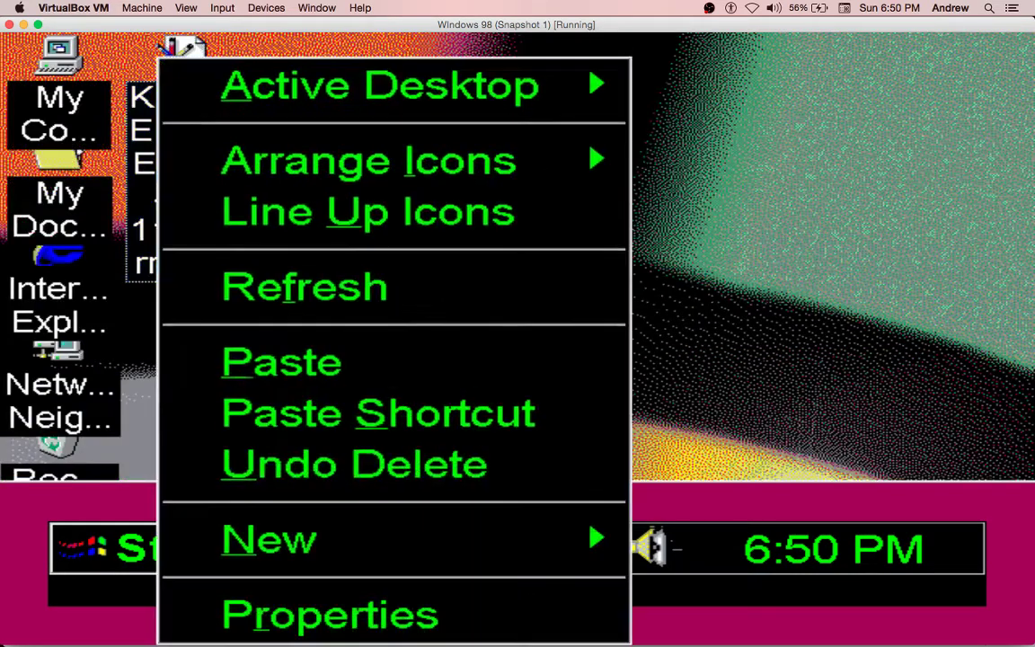
left_click(352, 603)
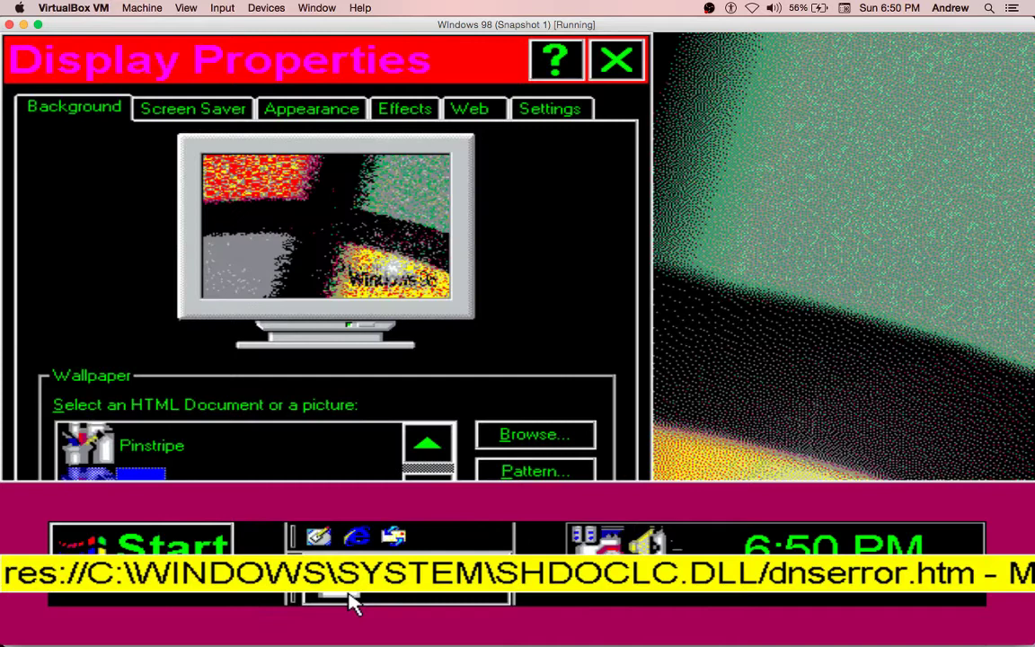
left_click(531, 435)
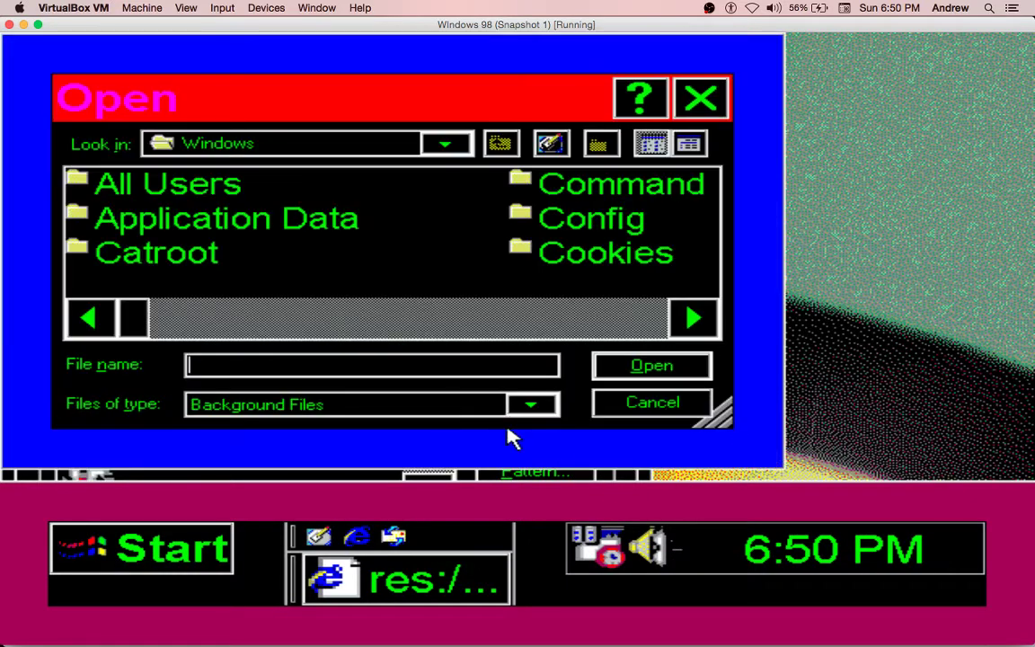
left_click(344, 147)
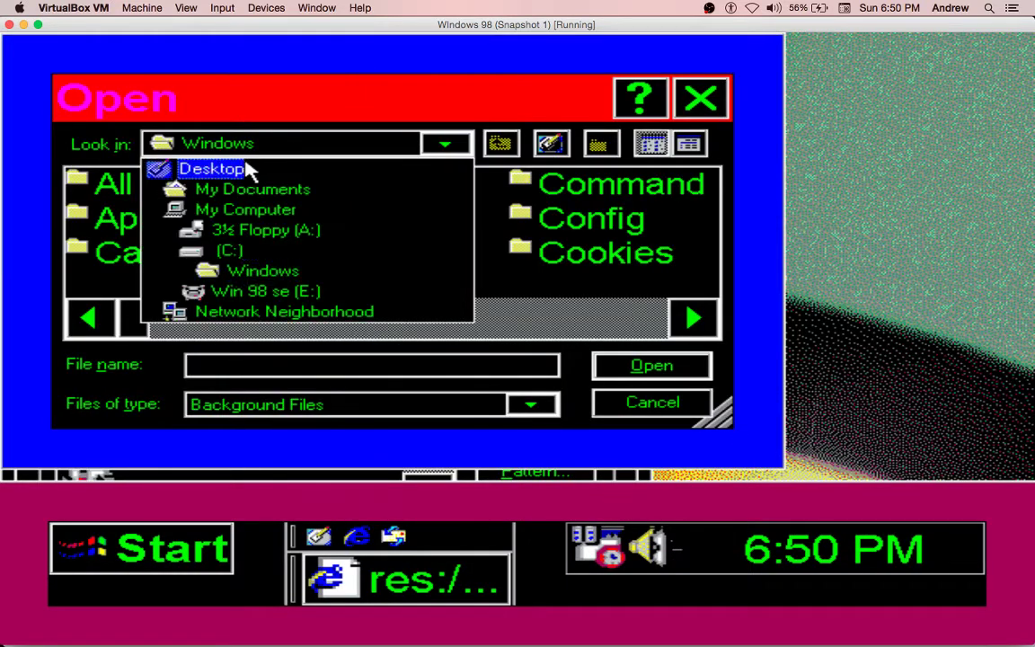
left_click(260, 169)
- Choose the KILLER drawing as wallpaper, shrink the taskbar, set Display to Tile and apply
left_click_drag(256, 328, 460, 328)
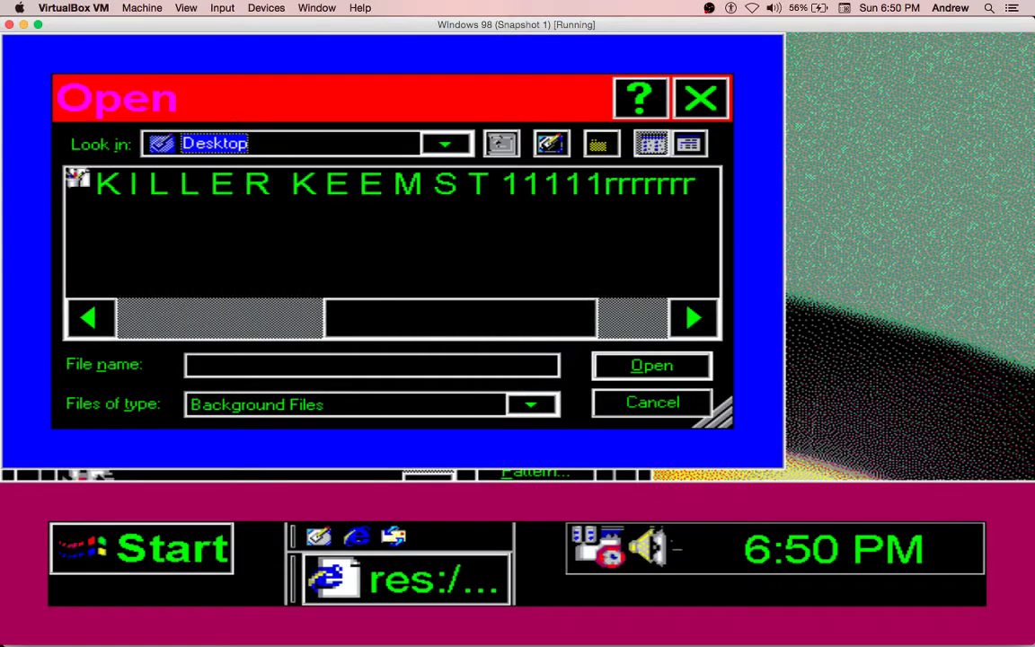
double_click(462, 185)
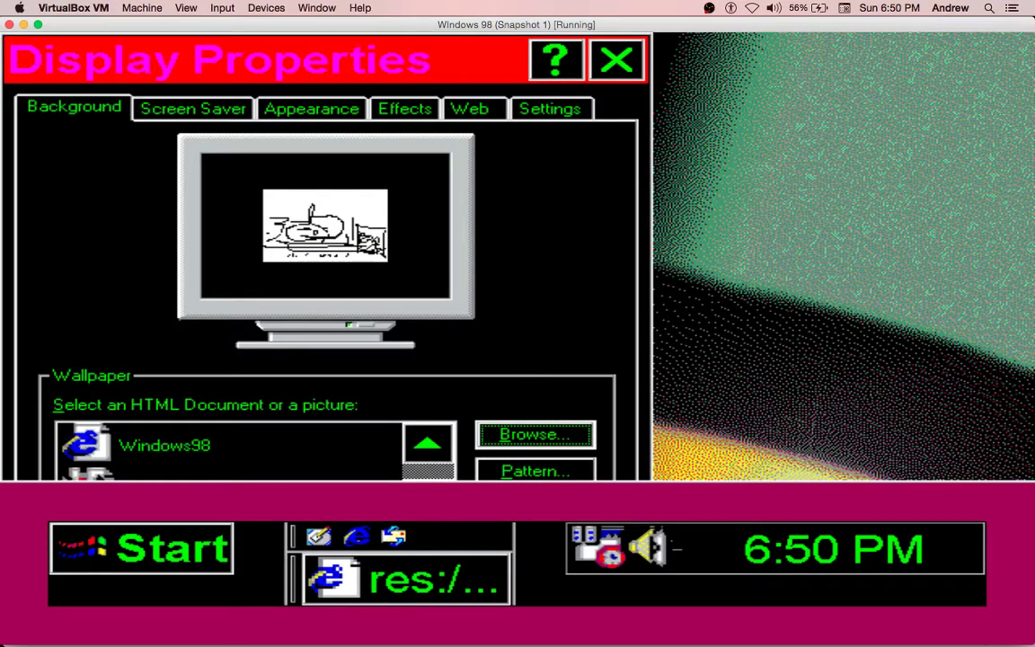
left_click_drag(485, 42, 485, 34)
left_click_drag(506, 490, 505, 565)
left_click(539, 531)
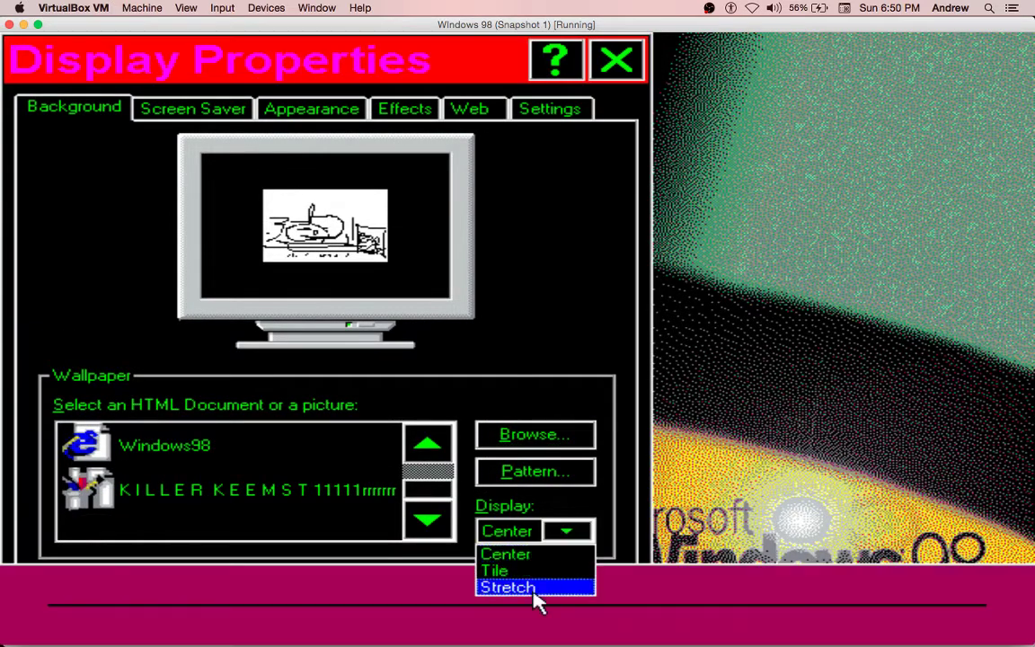
left_click(517, 571)
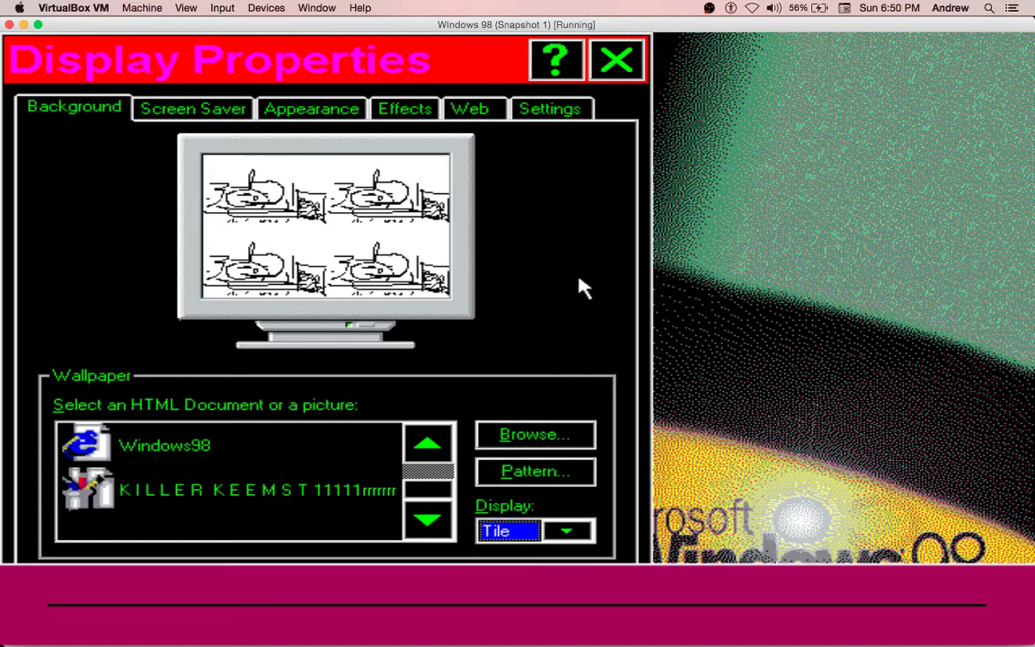
key("Return")
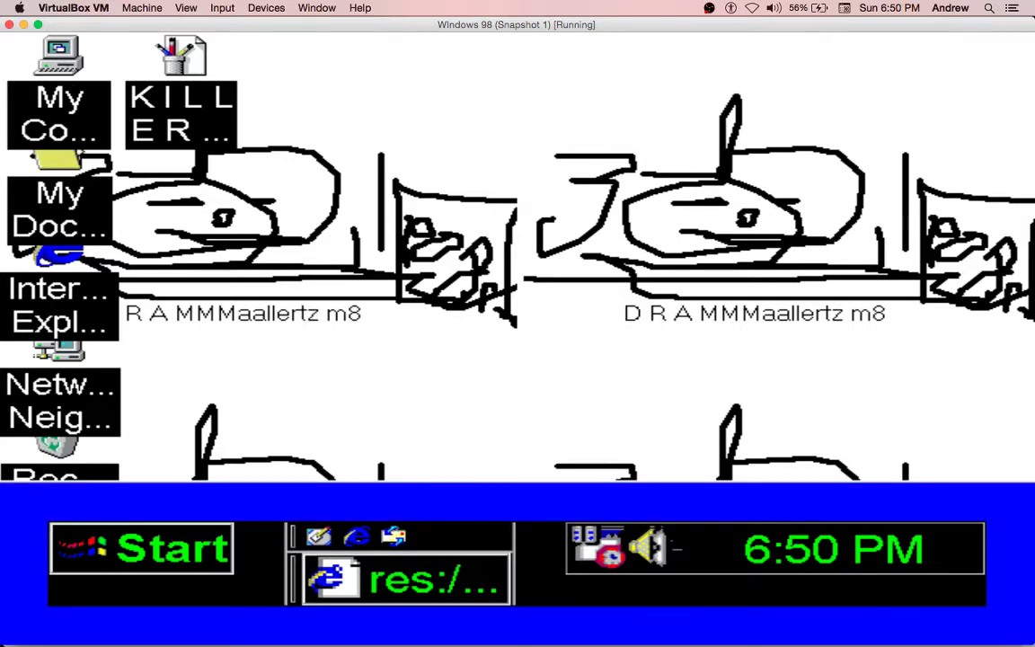
- On Display Properties' Appearance tab, colour the 3D Objects element magenta
right_click(514, 102)
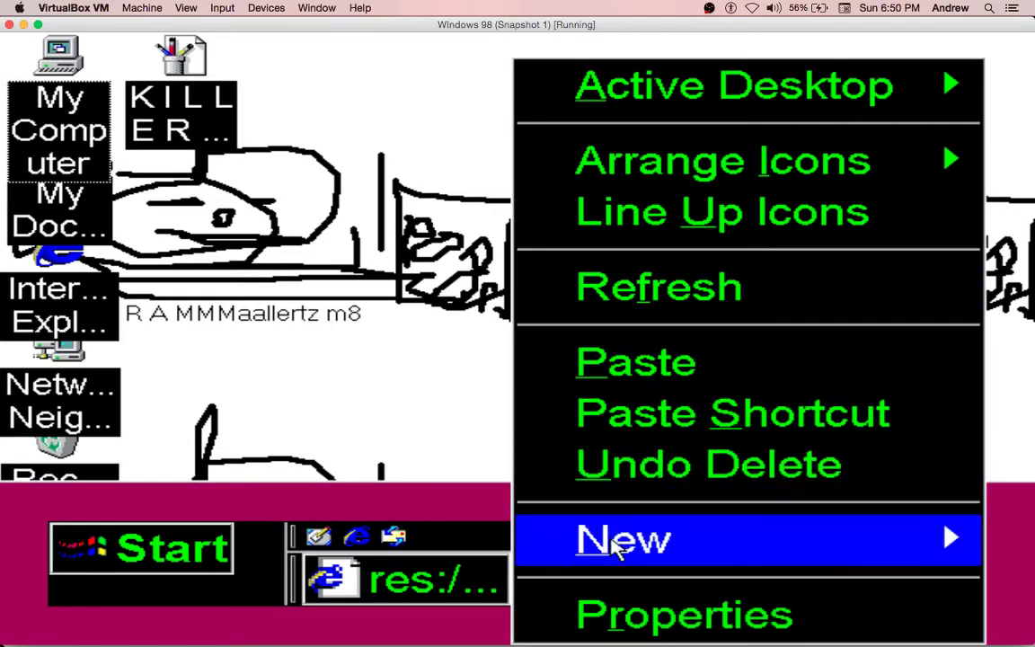
left_click(626, 636)
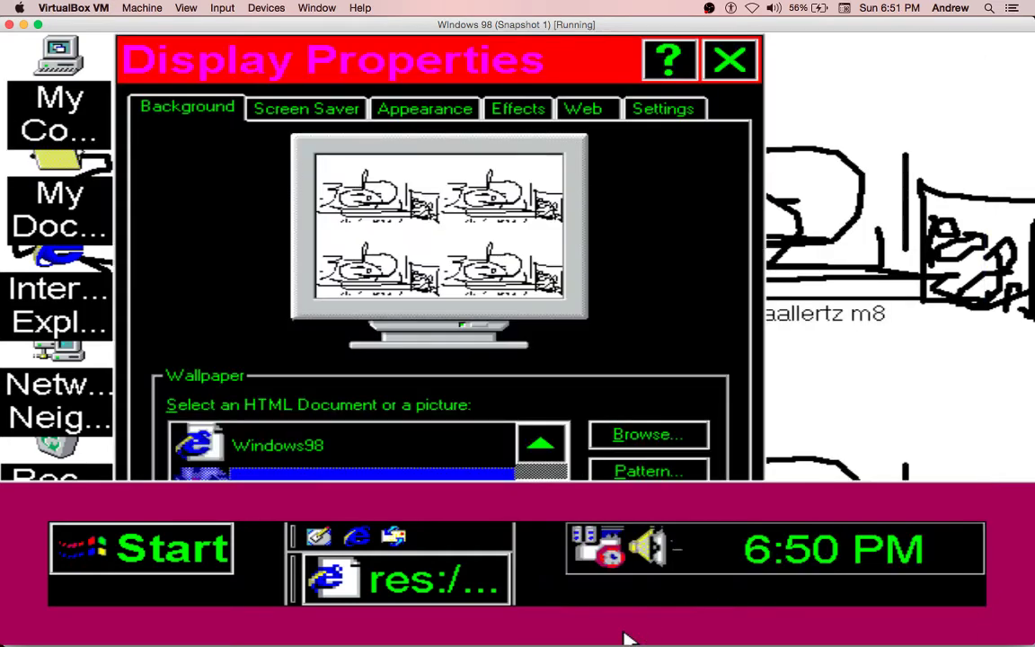
left_click(423, 107)
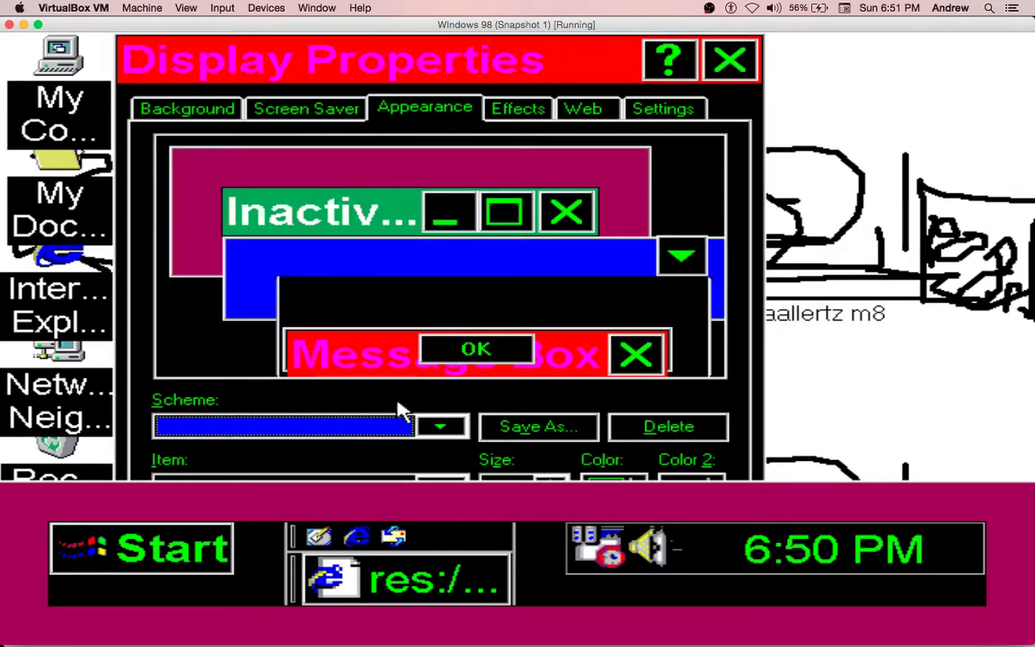
left_click(450, 479)
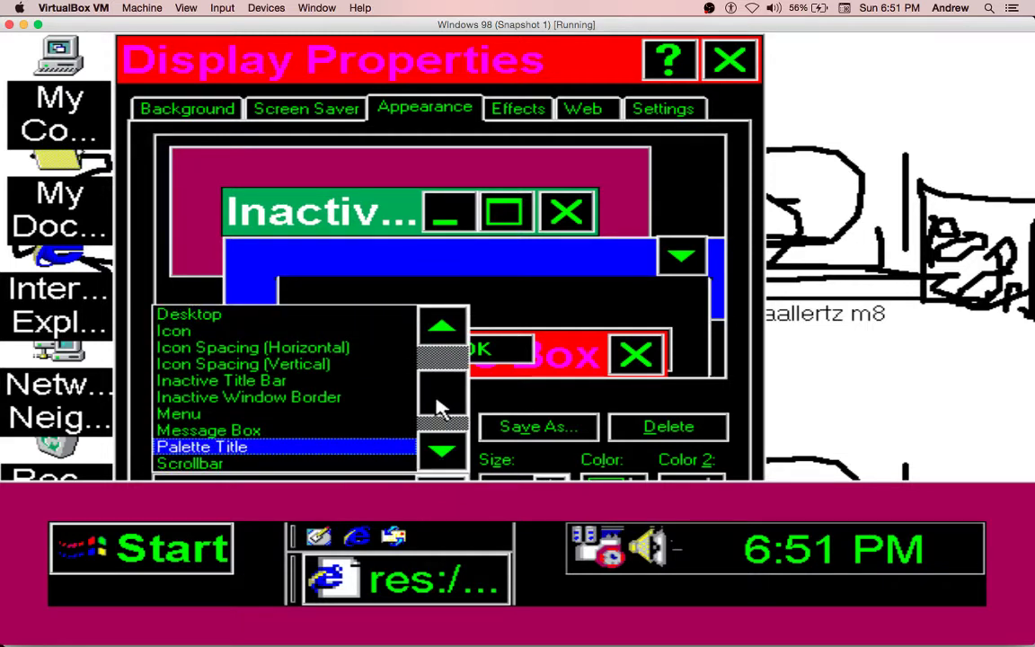
scroll(283, 387, "up", 2)
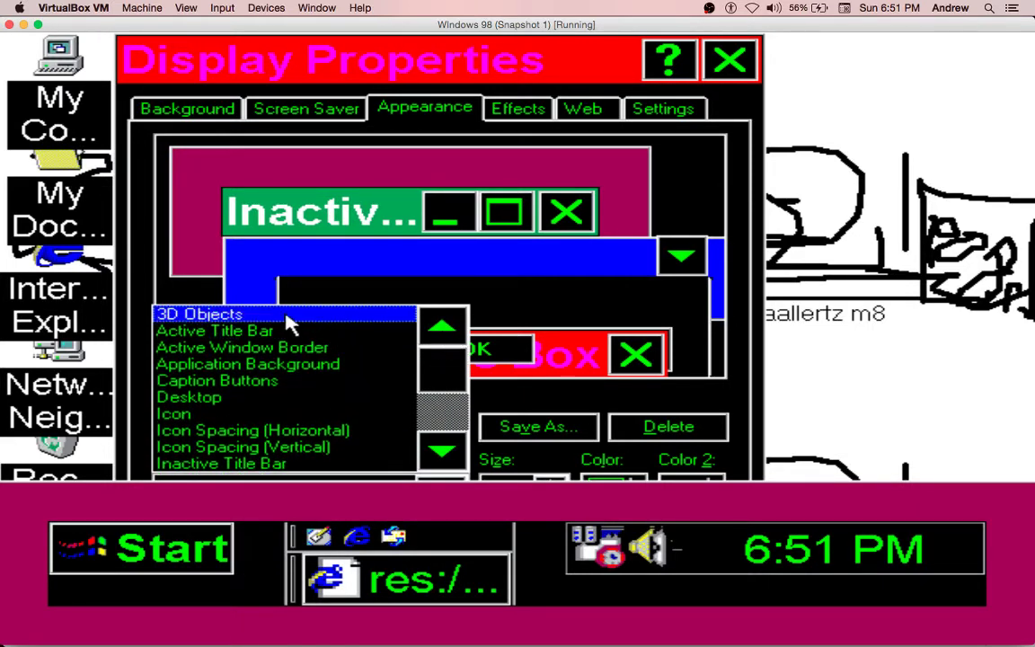
left_click(286, 316)
left_click(612, 481)
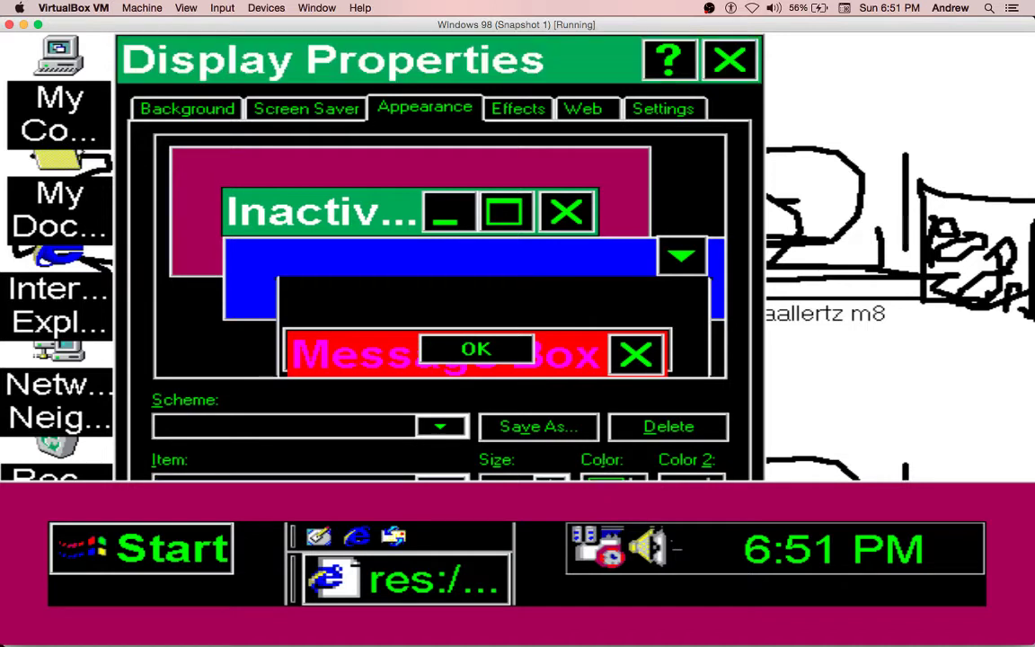
left_click(657, 403)
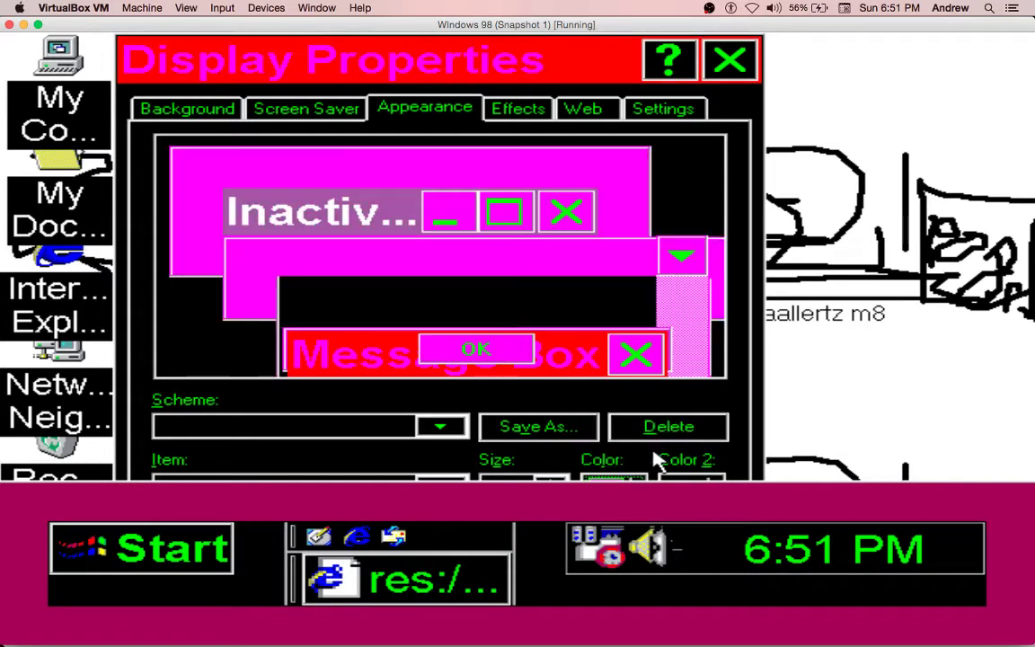
- Define a custom purple (red 128, green 0, blue 128) for 3D Objects and apply the scheme
left_click(612, 485)
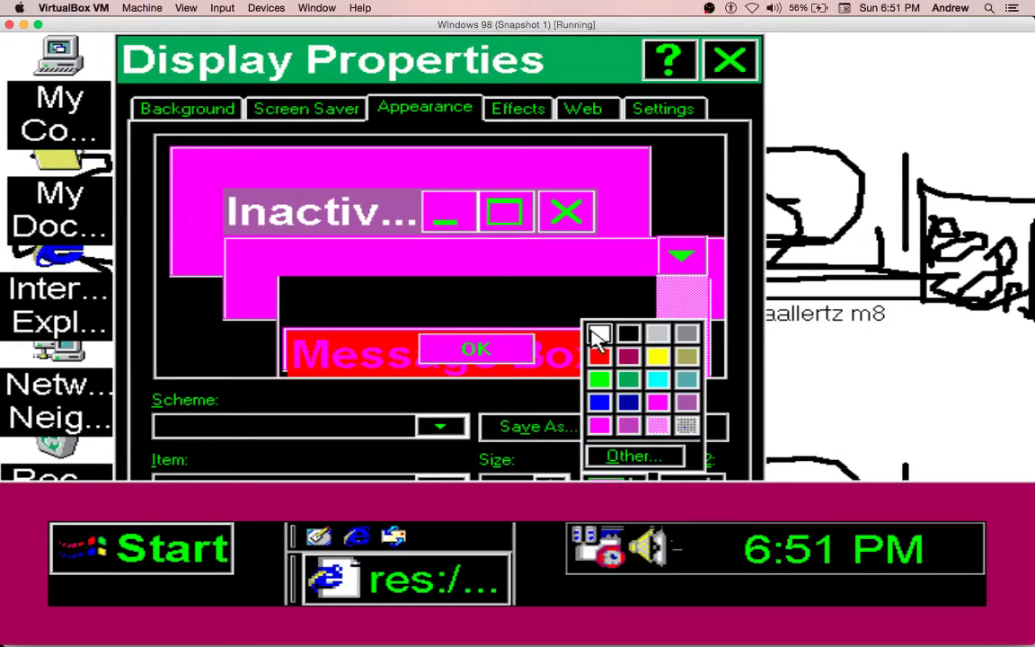
left_click(620, 456)
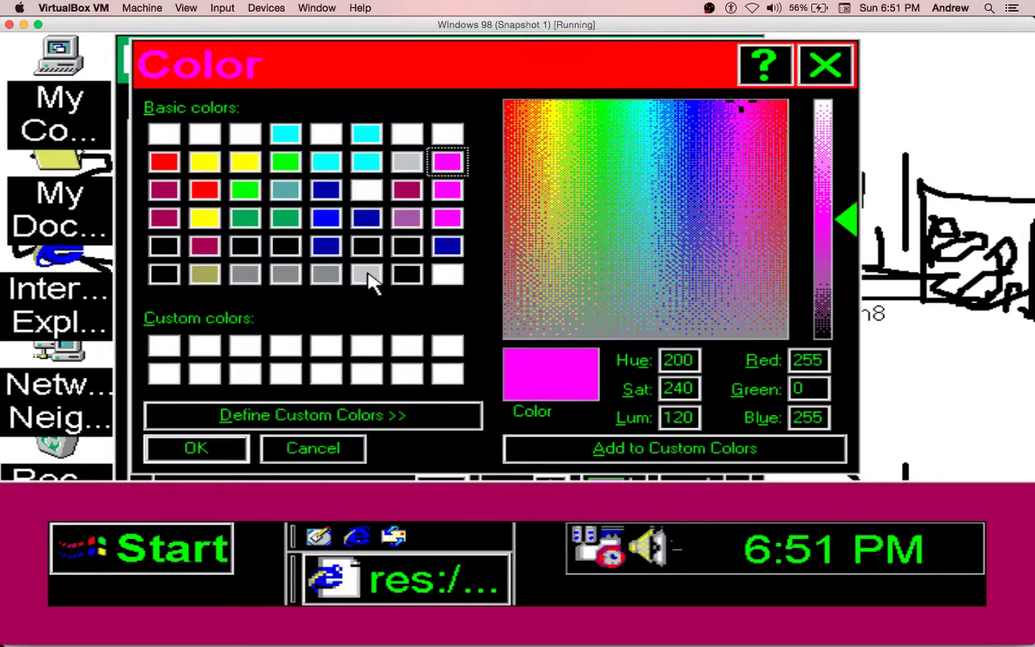
left_click_drag(751, 110, 729, 160)
left_click_drag(823, 219, 823, 258)
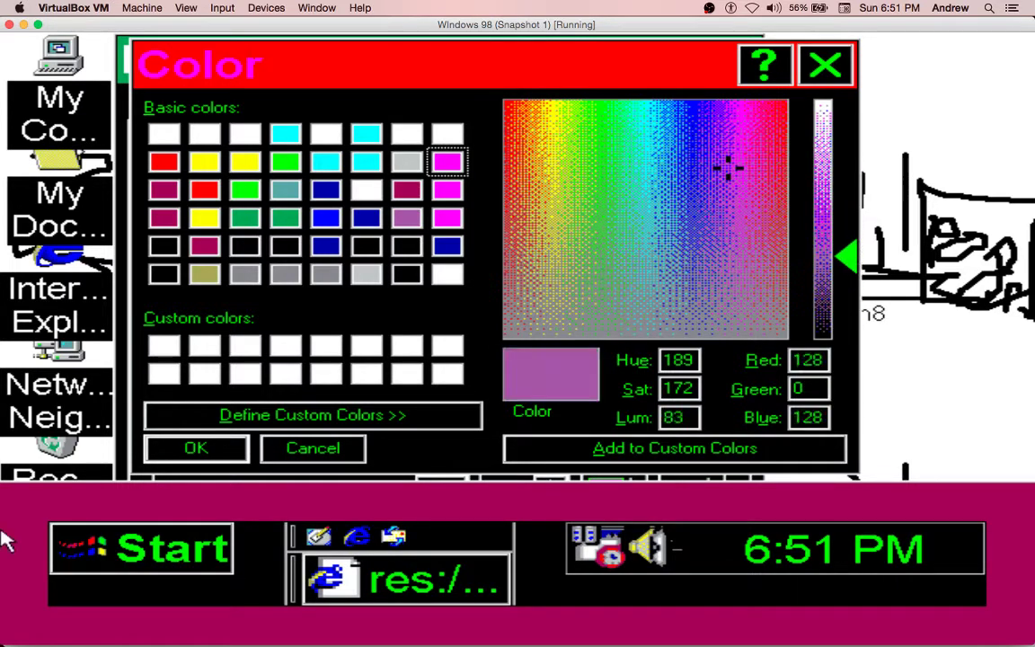
left_click(196, 447)
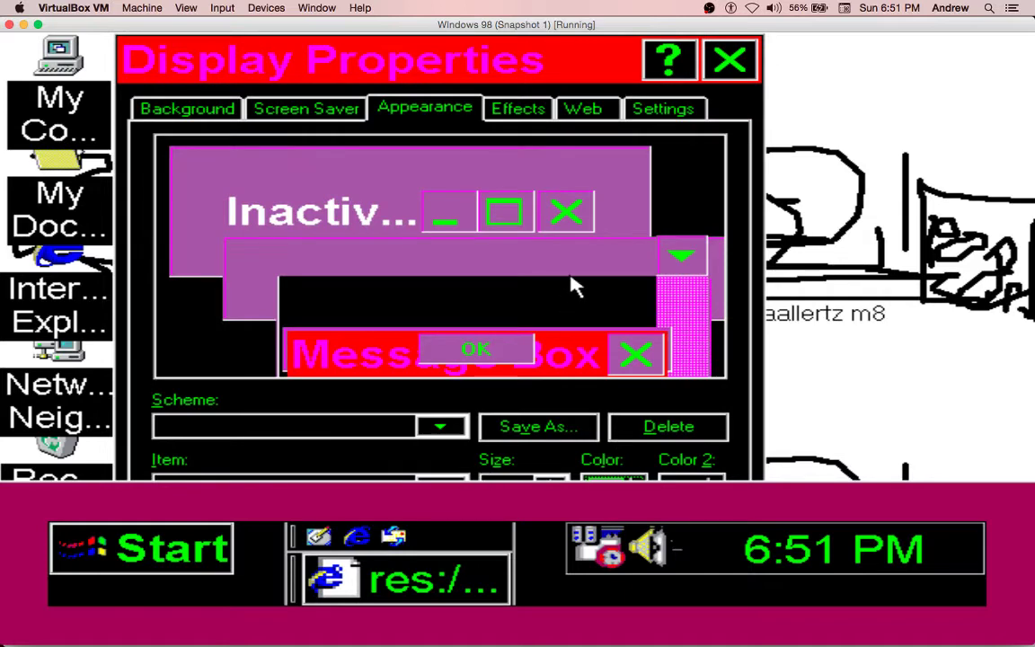
key("Return")
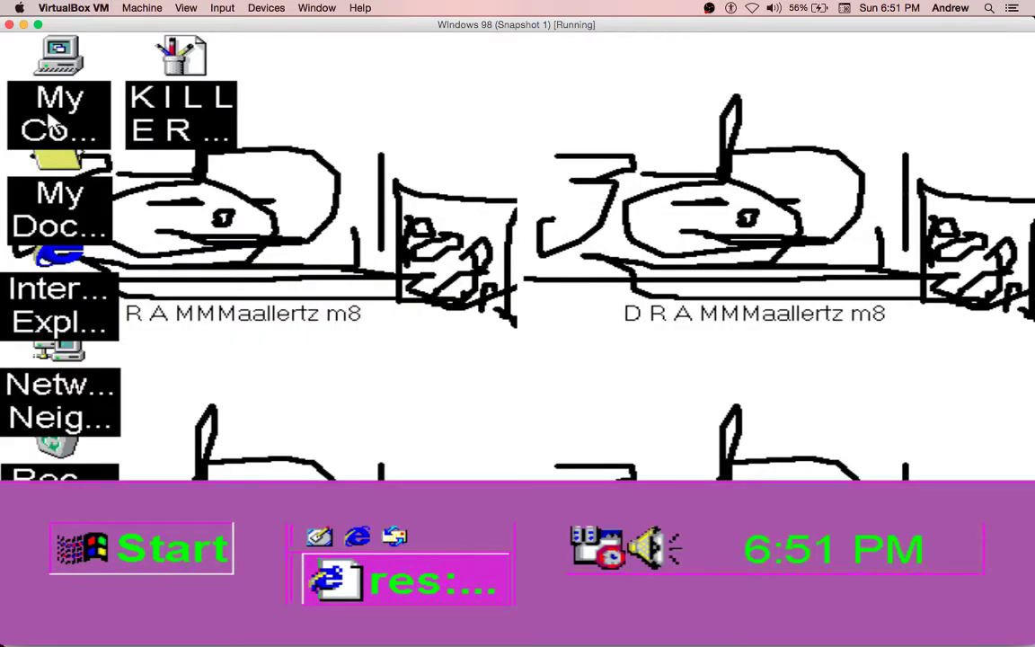
left_click(86, 548)
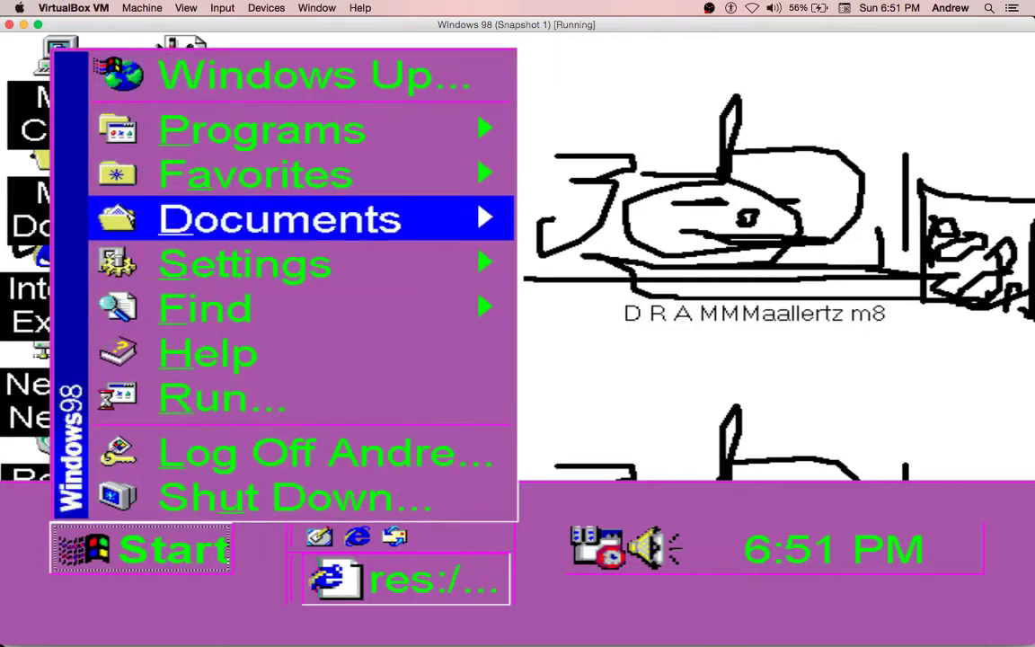
mouse_move(442, 155)
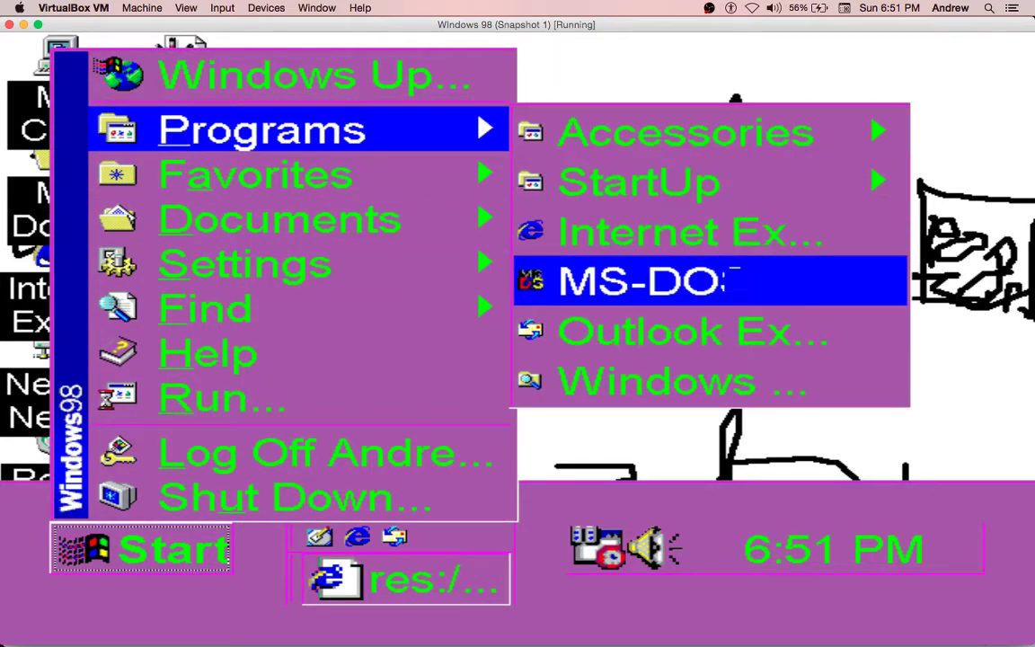
left_click(741, 278)
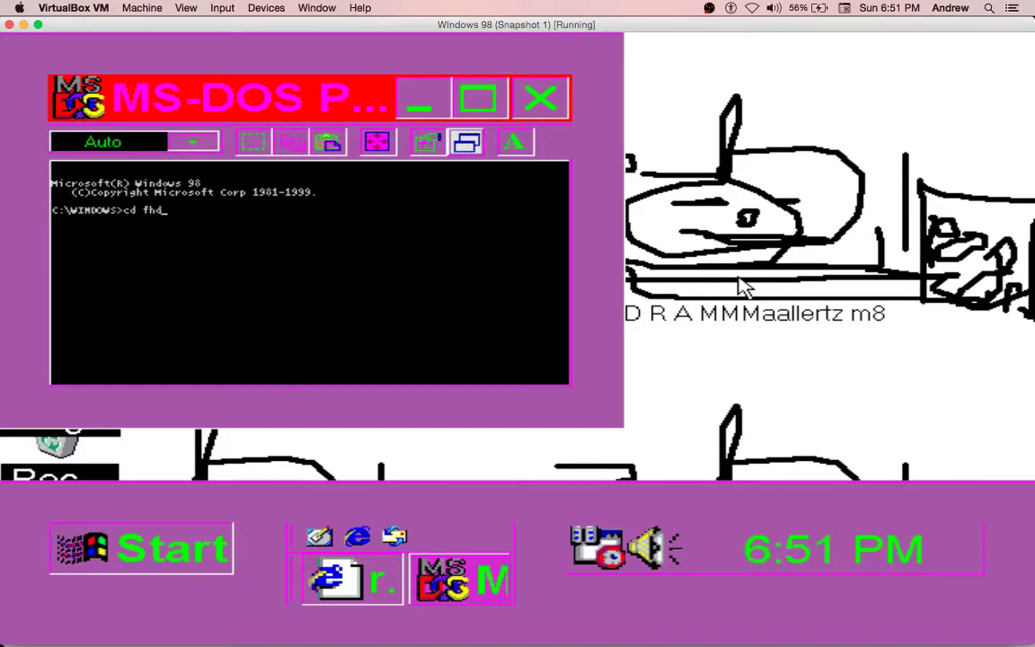
type("cd fhdghfejfgregds")
key("Return")
type("fvdf dfg ")
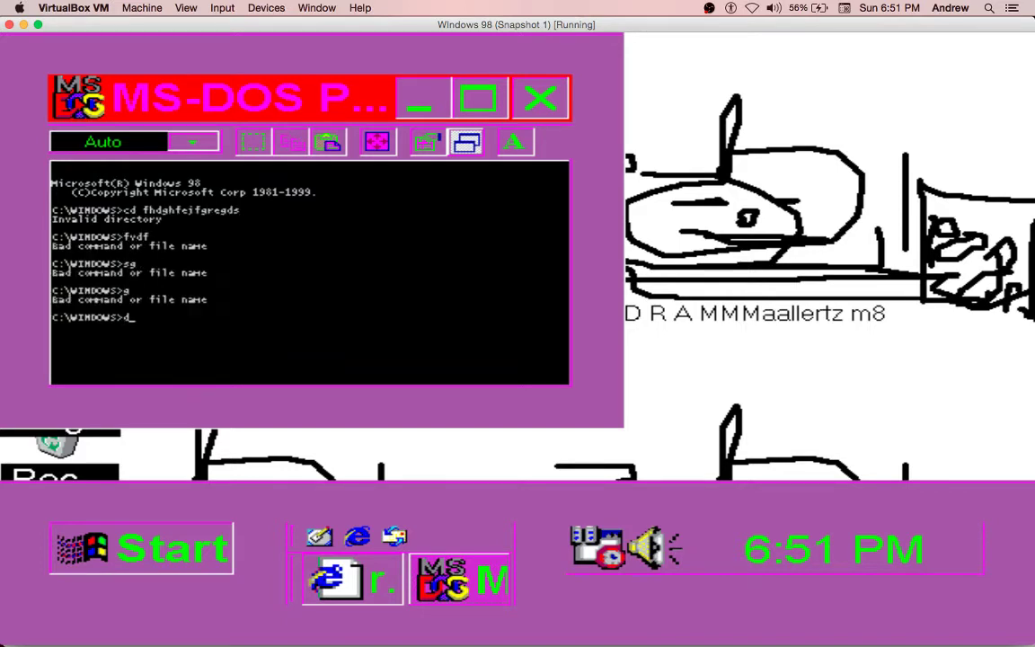
type("dfg dfg df sdf g dfg d g dfg dfg dsfg df adfs sdsf g dsf")
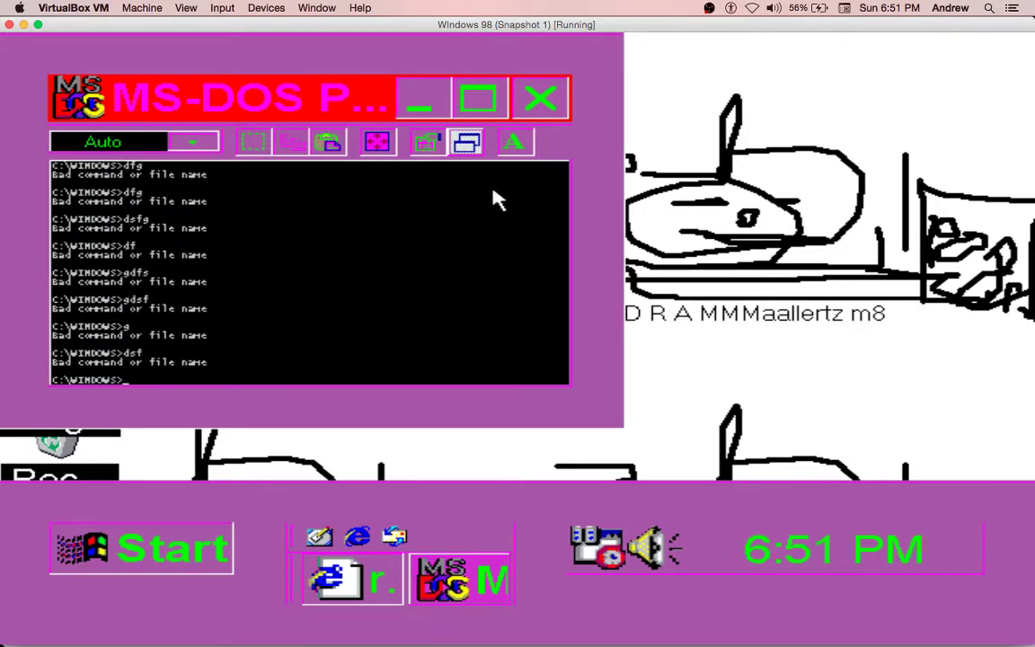
- Close the DOS prompt and log off the current user via the Start menu
left_click(540, 98)
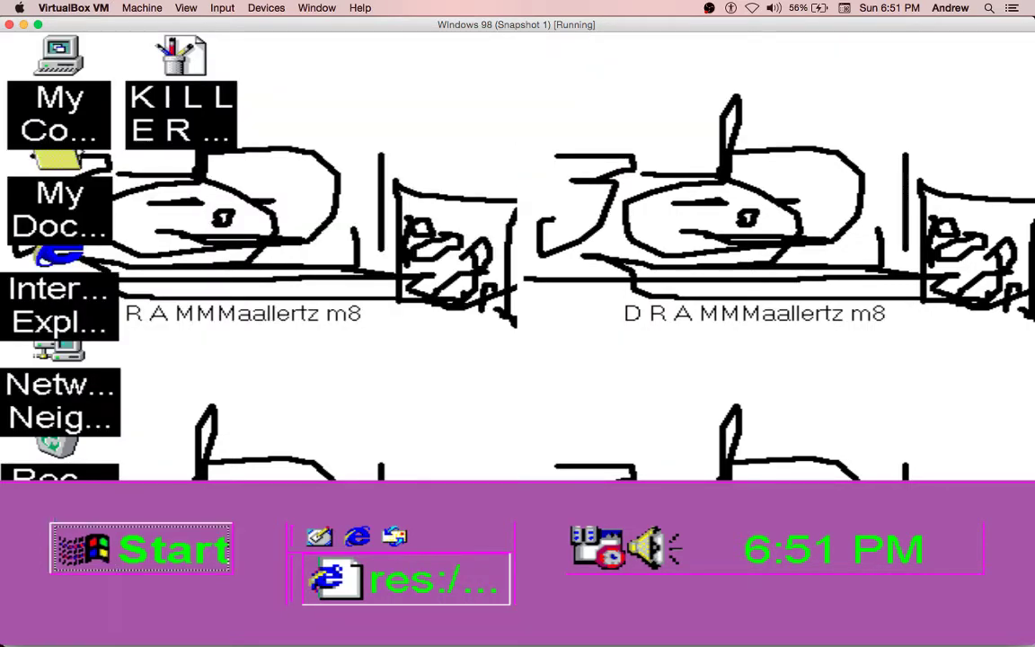
left_click(170, 549)
left_click(176, 469)
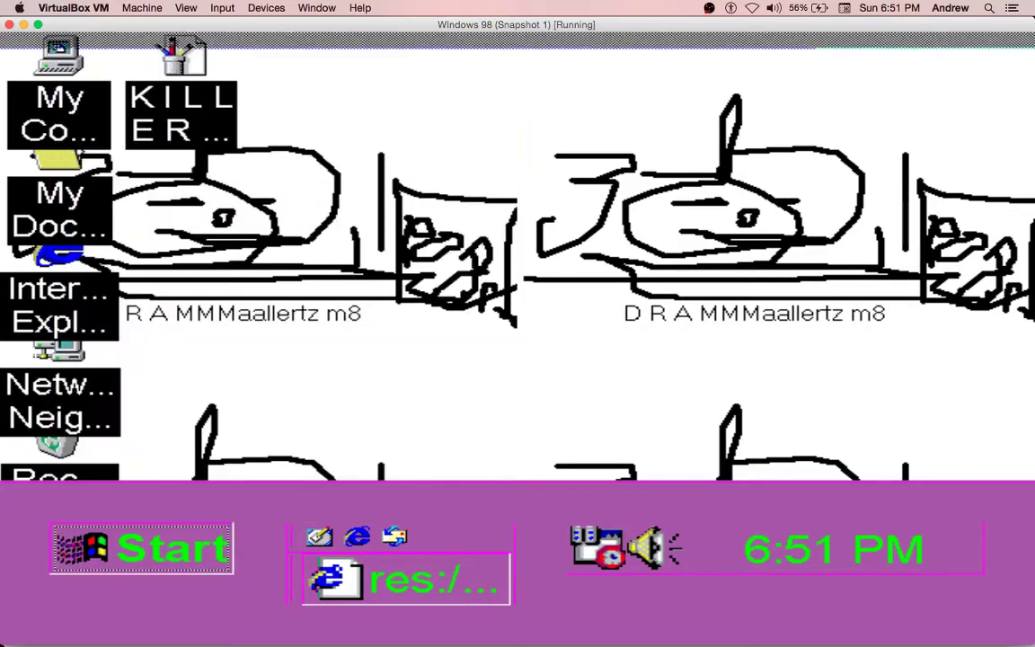
left_click(461, 312)
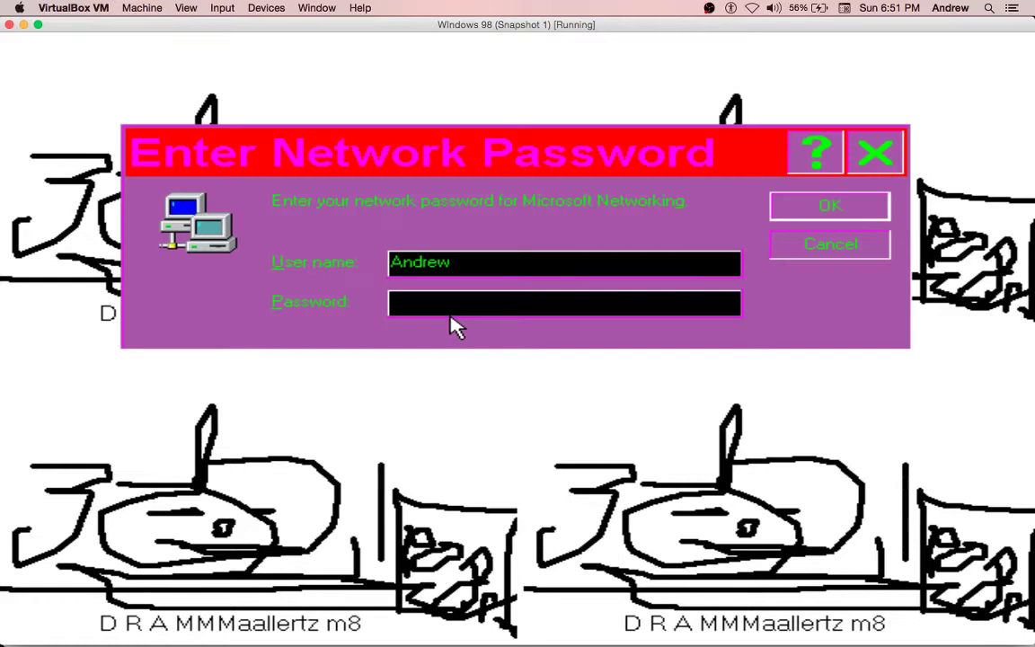
- Sign back in under a new gibberish user name, leaving the password blank
double_click(570, 261)
type("hgherghdhgrtharehrte")
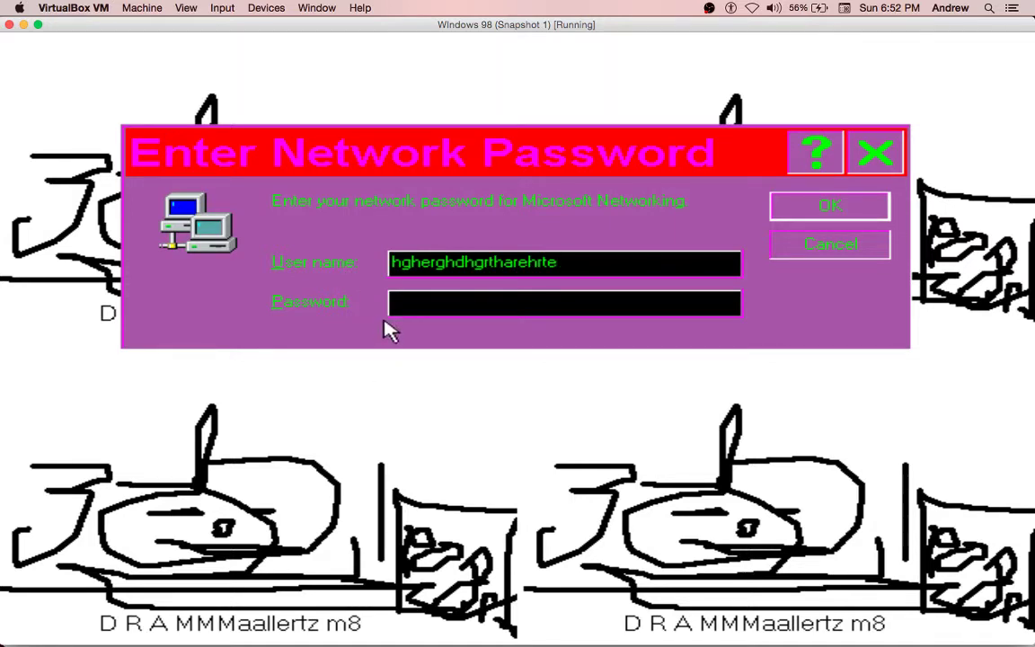
key("Tab")
left_click(808, 243)
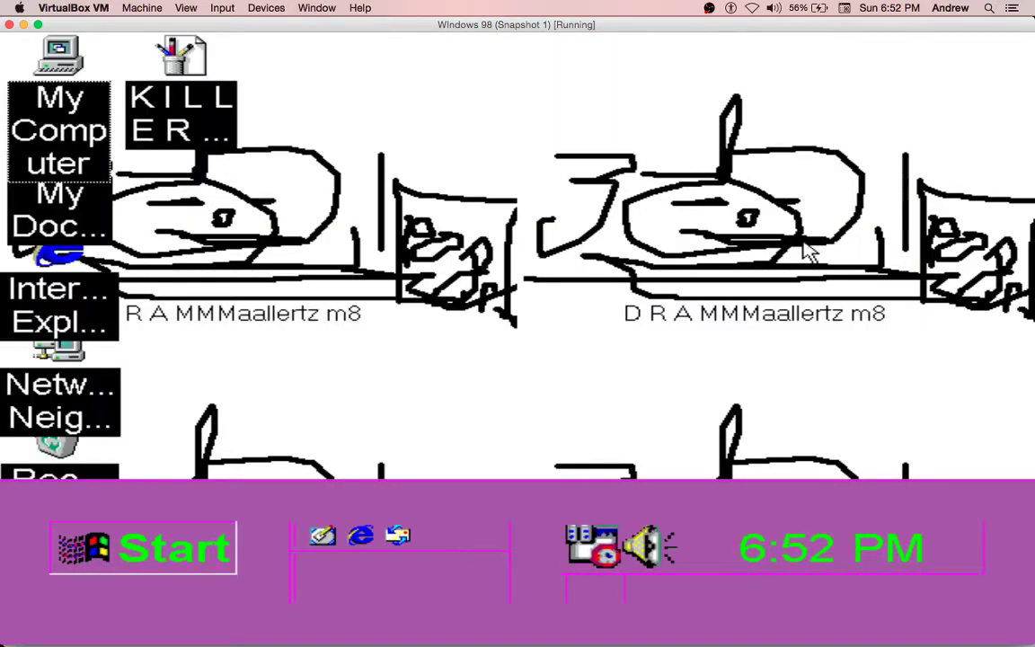
- Run the con/con command from the Run box to crash Windows 98
key("super")
key("Escape")
key("super+r")
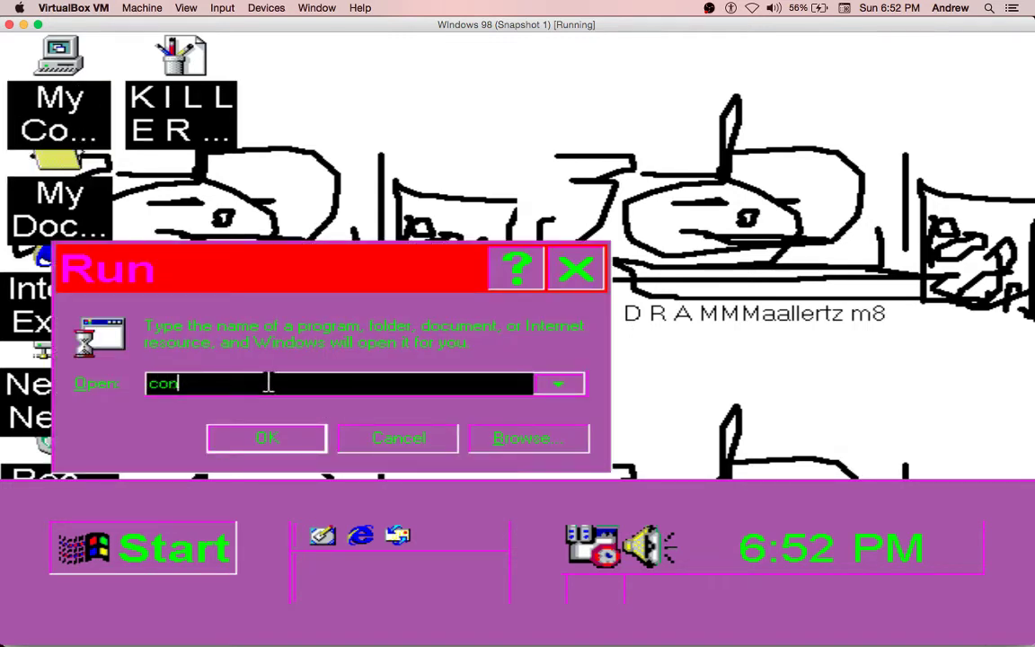
key("Return")
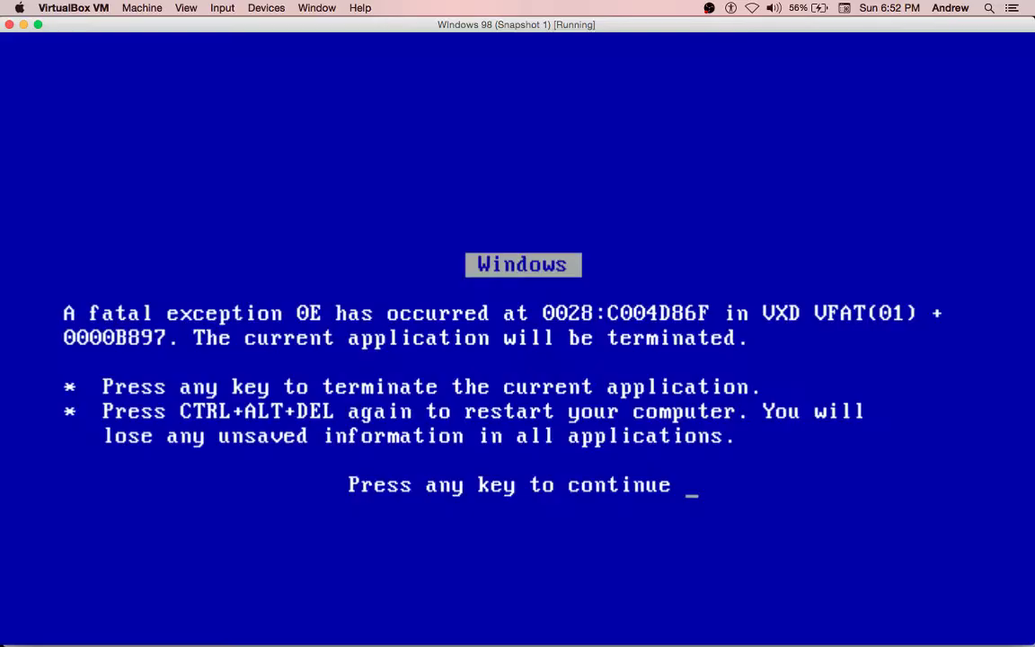
- Dismiss the three fatal exception blue screens to return to the desktop
key("Return")
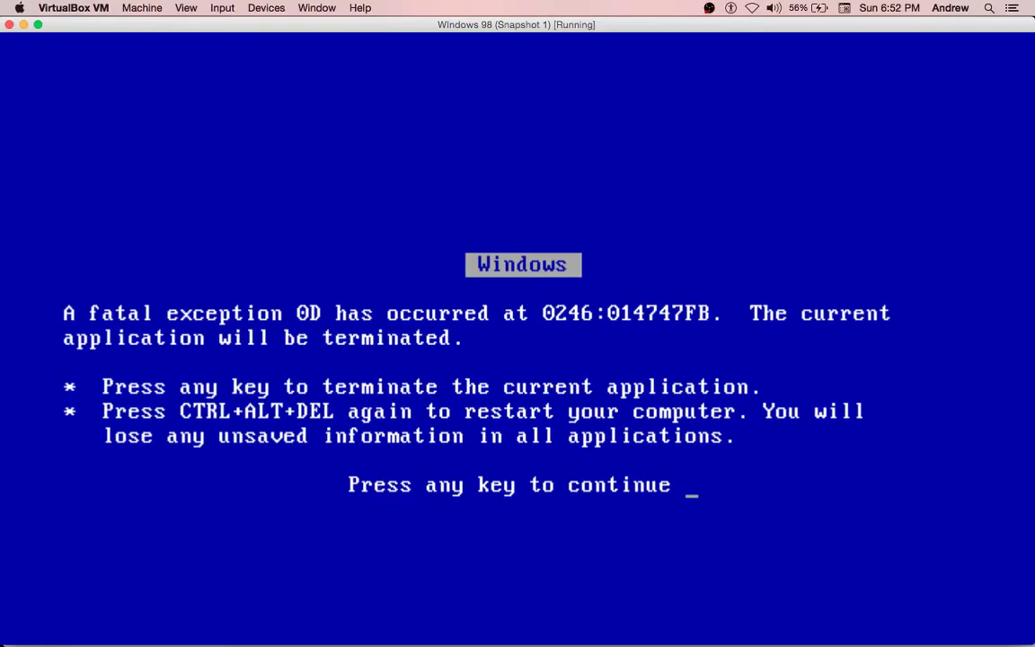
key("Return")
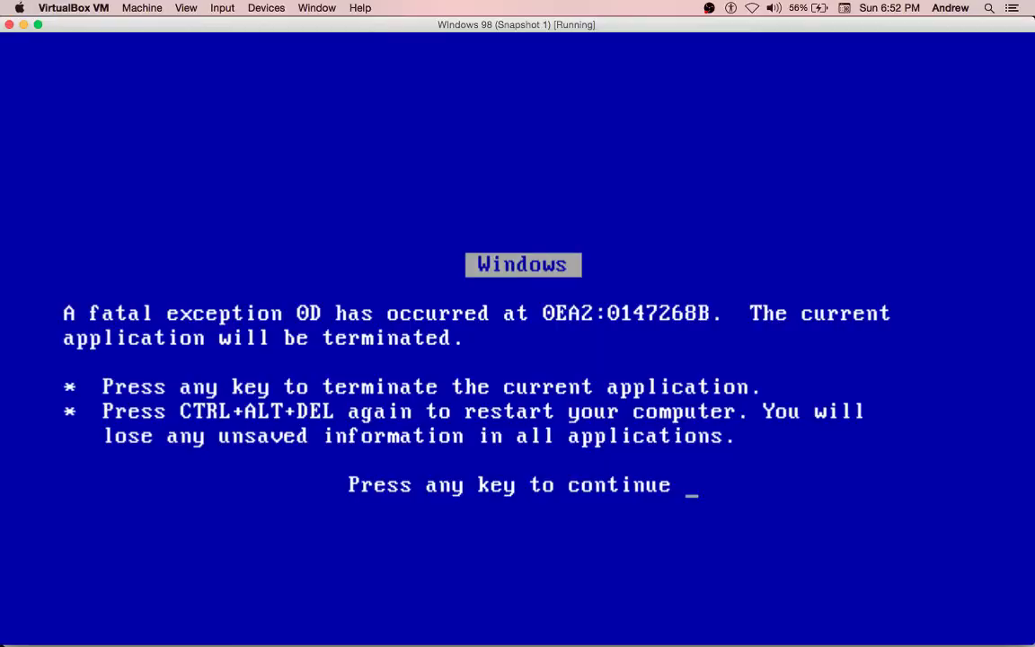
key("Return")
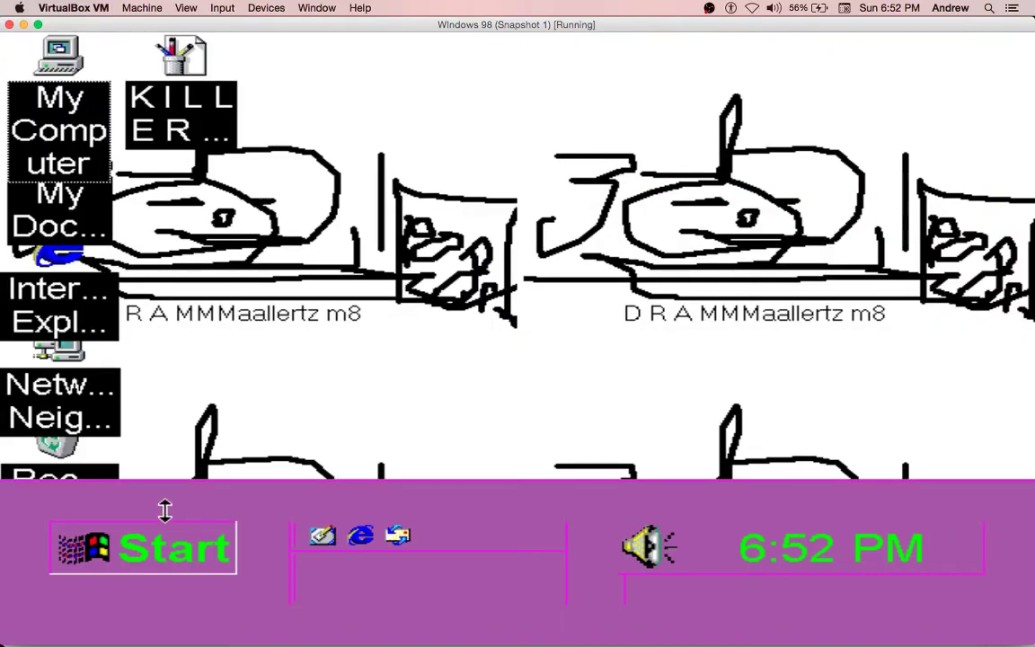
- Log off from the Start menu, then reset the hung VM via Machine > Reset
left_click(164, 532)
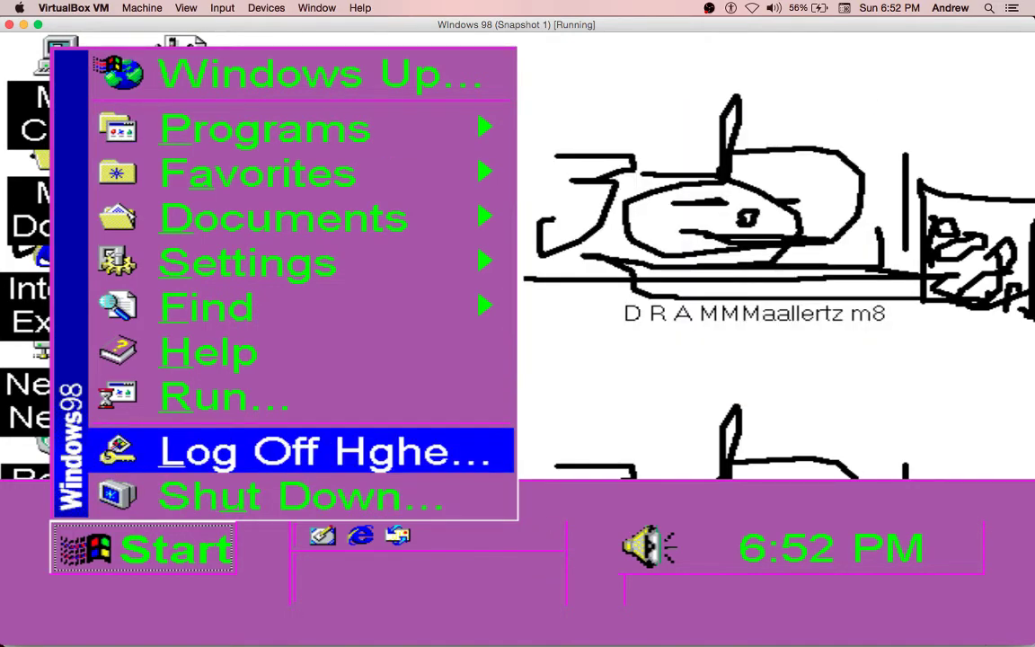
key("Return")
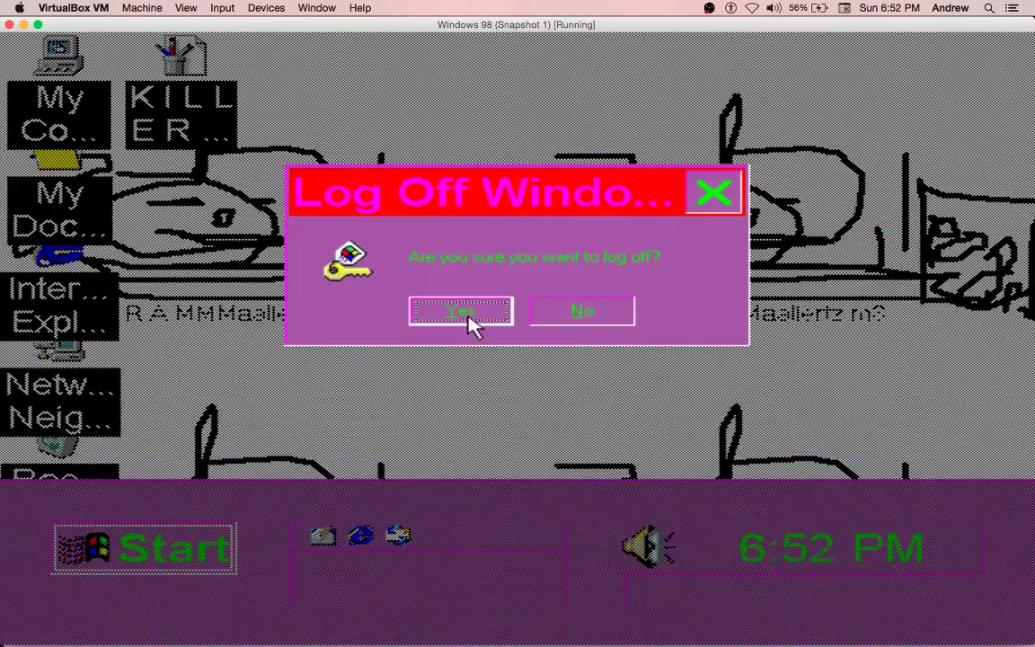
left_click(461, 317)
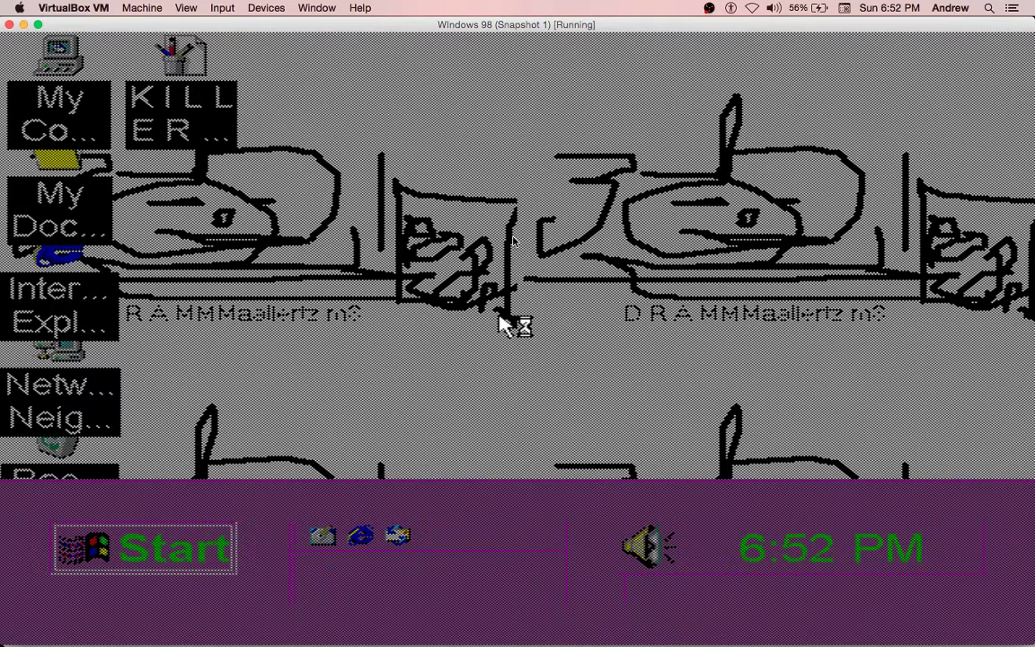
left_click(142, 8)
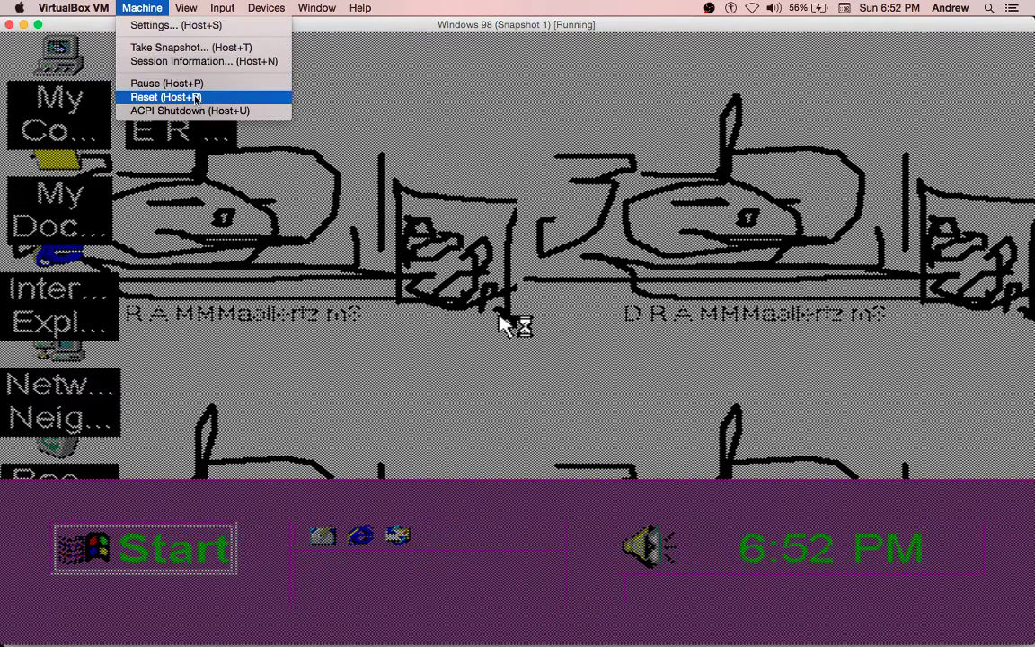
left_click(162, 90)
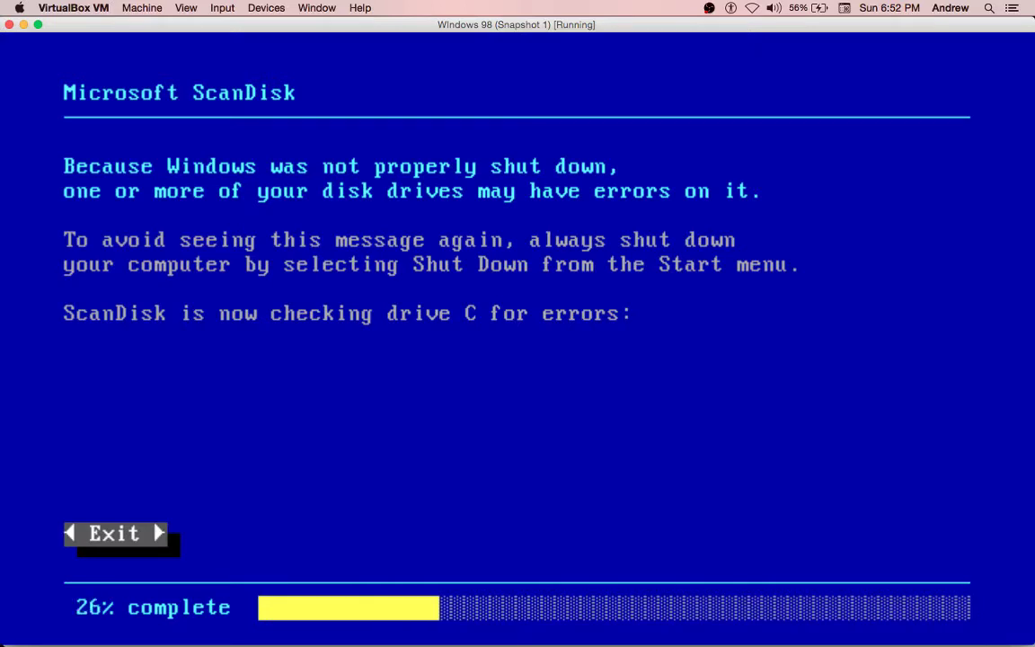
- Interrupt the startup ScanDisk check and choose Exit
key("Return")
key("Right")
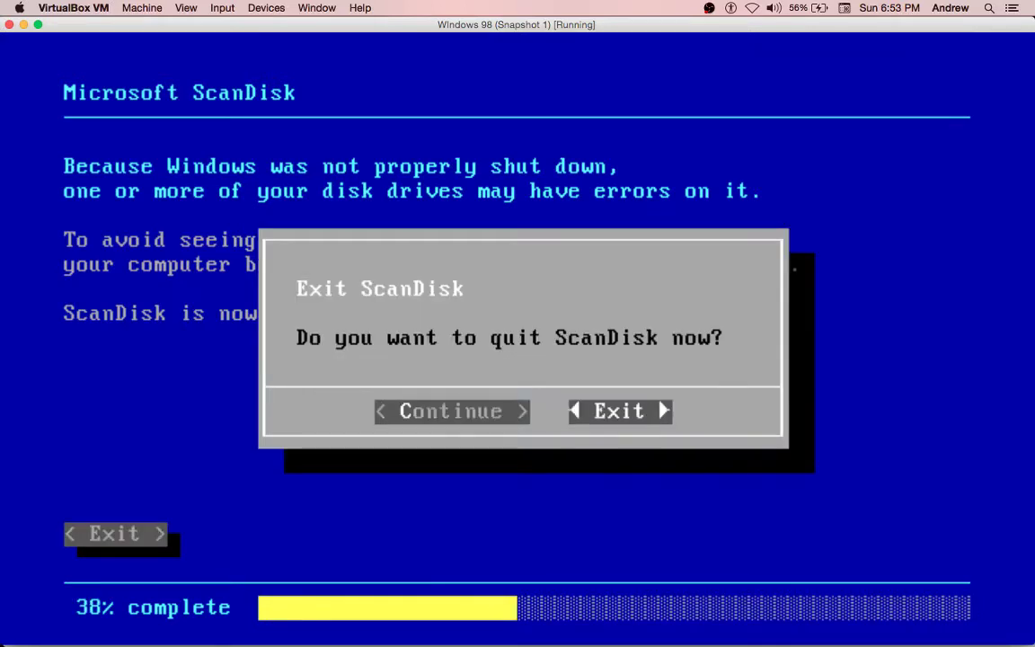
key("Return")
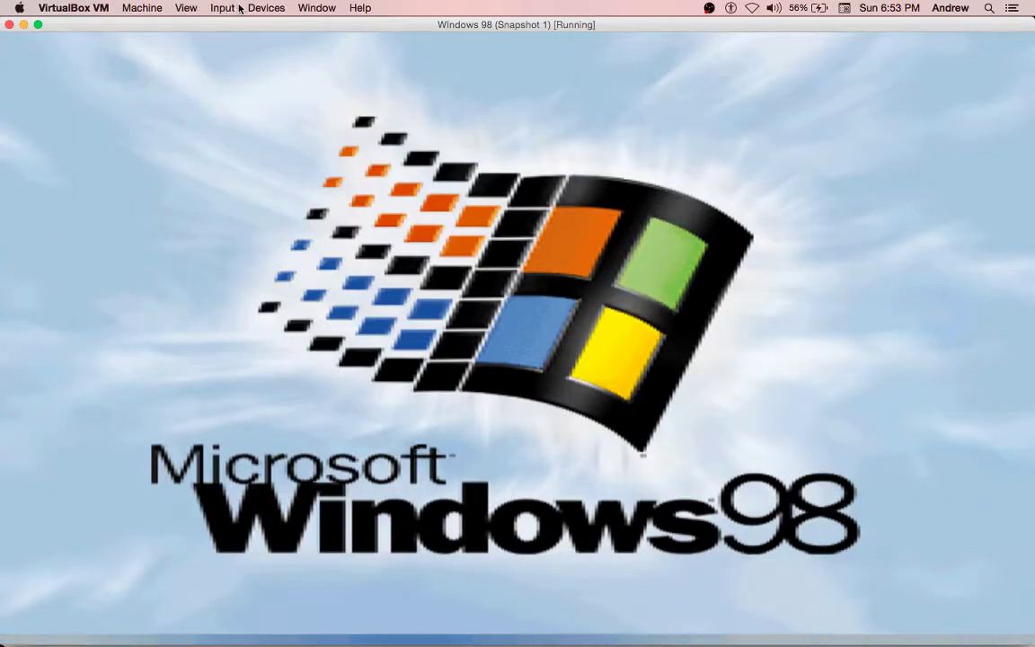
- Move the password prompt higher and accept it with OK to reach the desktop
left_click(266, 7)
mouse_move(290, 25)
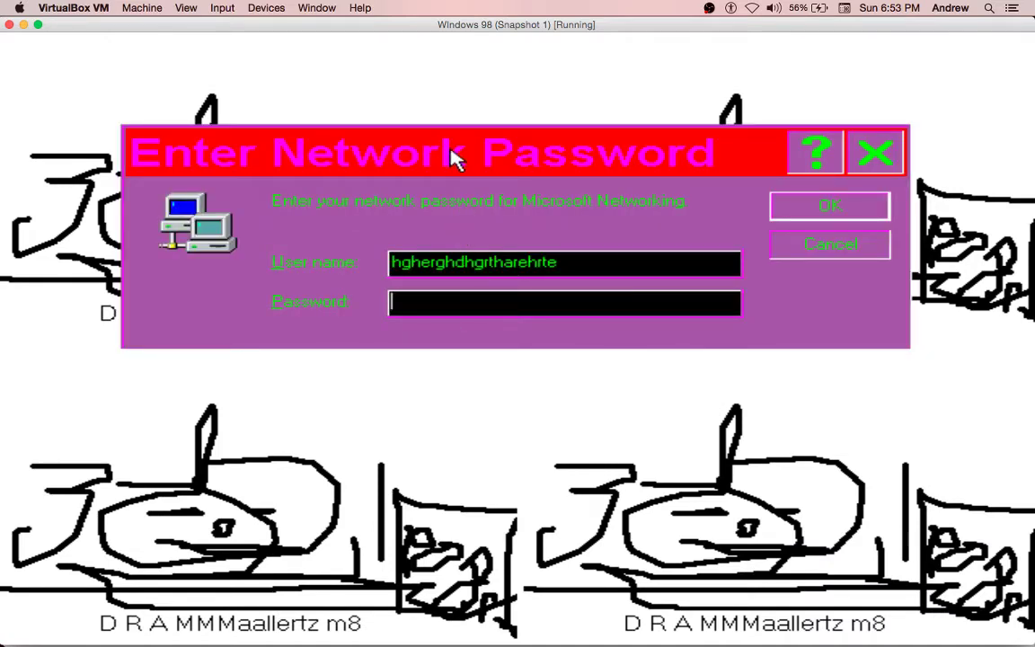
left_click_drag(446, 156, 455, 55)
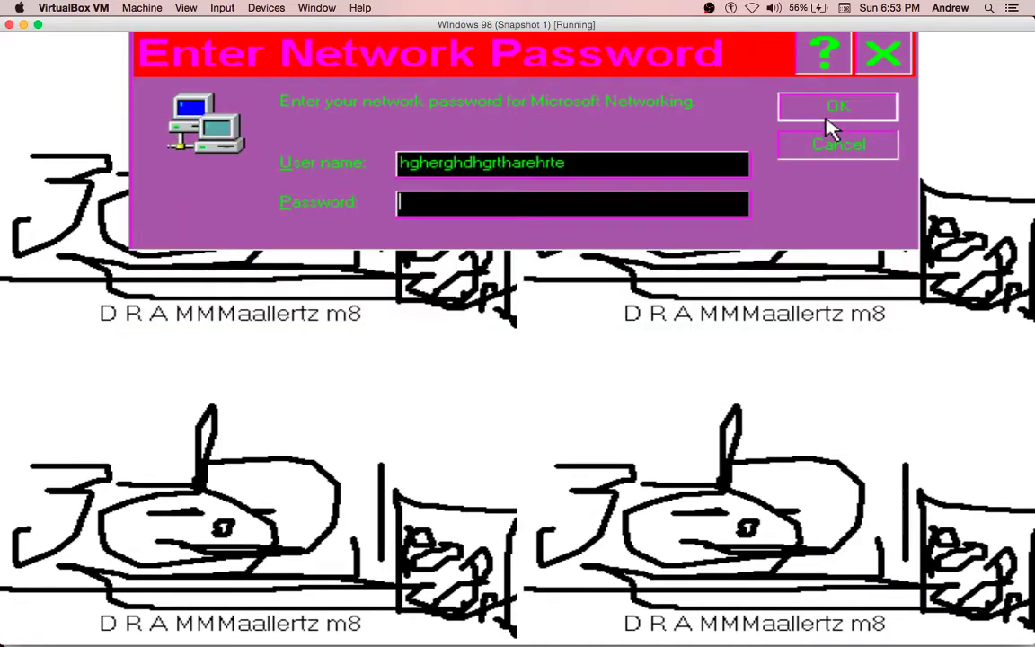
left_click(835, 113)
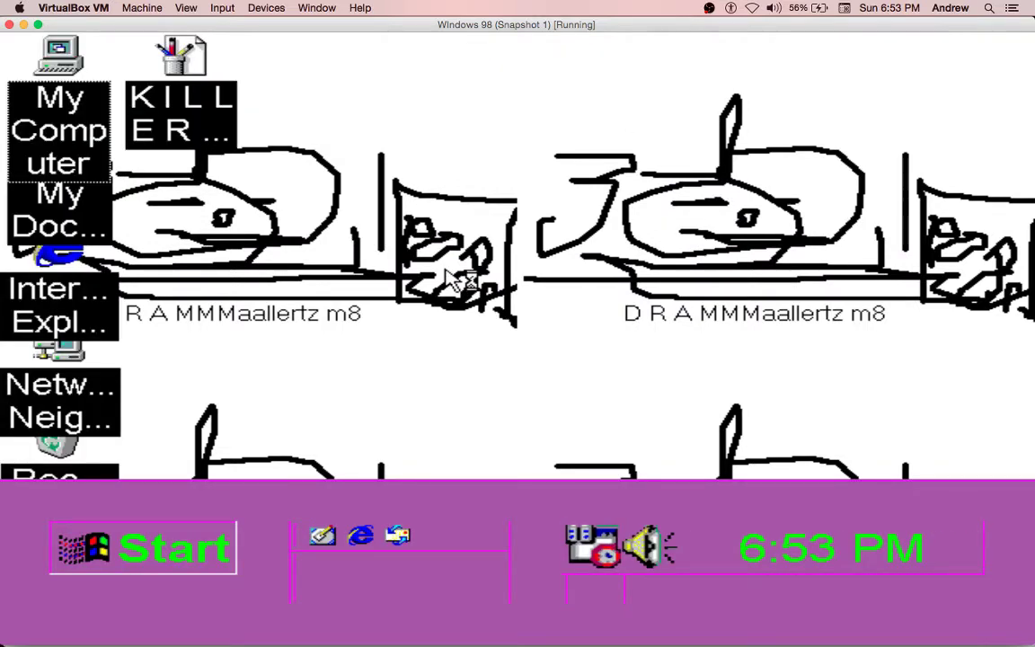
- Bring up the Start menu and the Run box, then close both without running anything
left_click(196, 565)
left_click_drag(724, 207, 386, 215)
key("super+r")
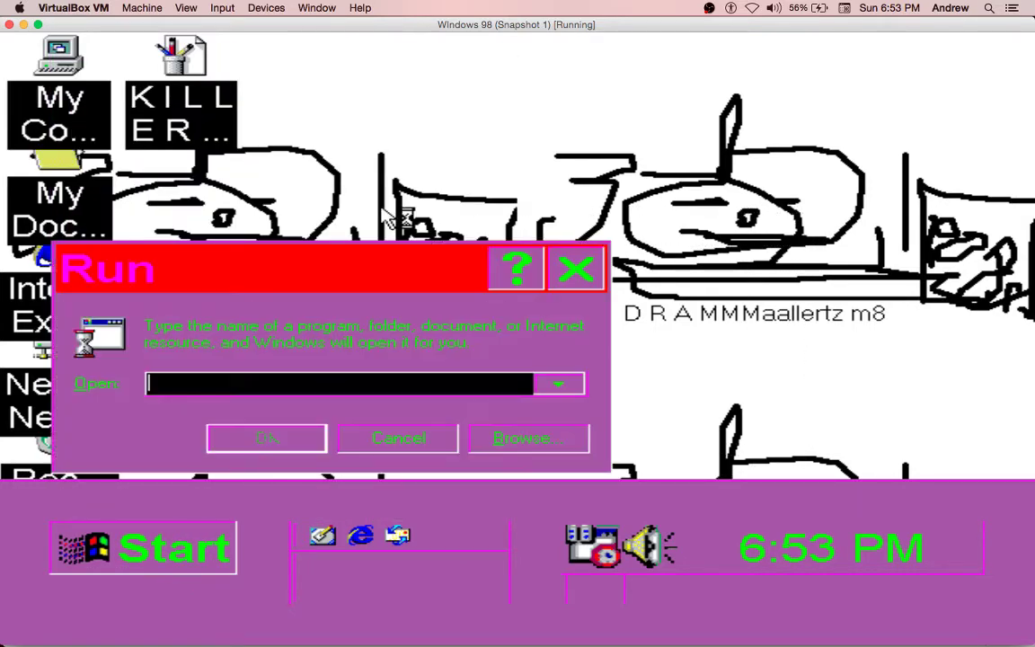
left_click(424, 437)
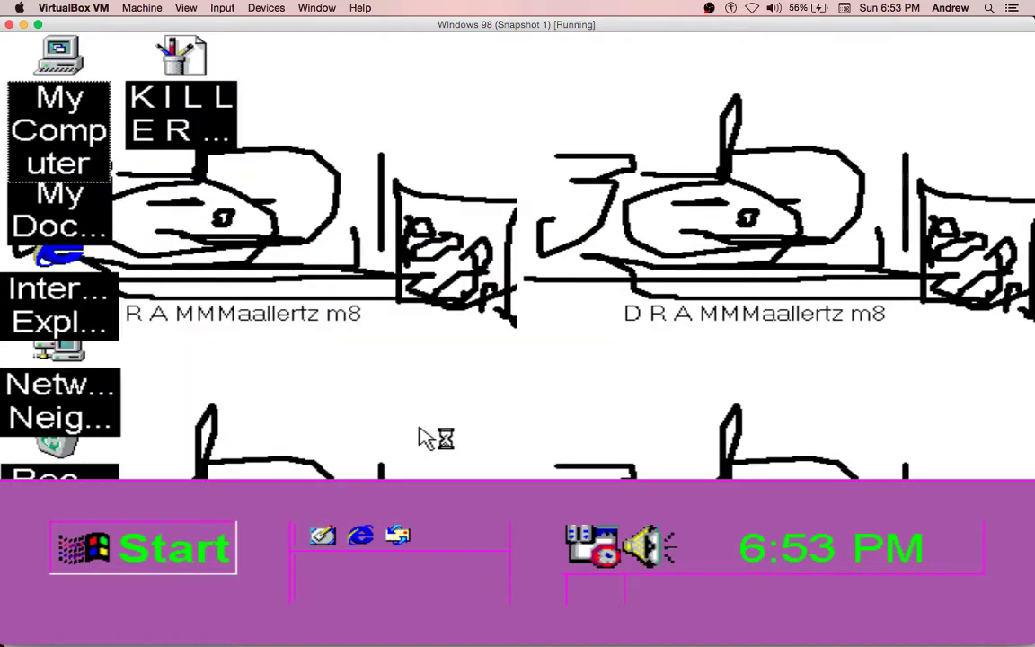
- Open Find: All Files, set Look in to drive (C:), and run the search
left_click(200, 549)
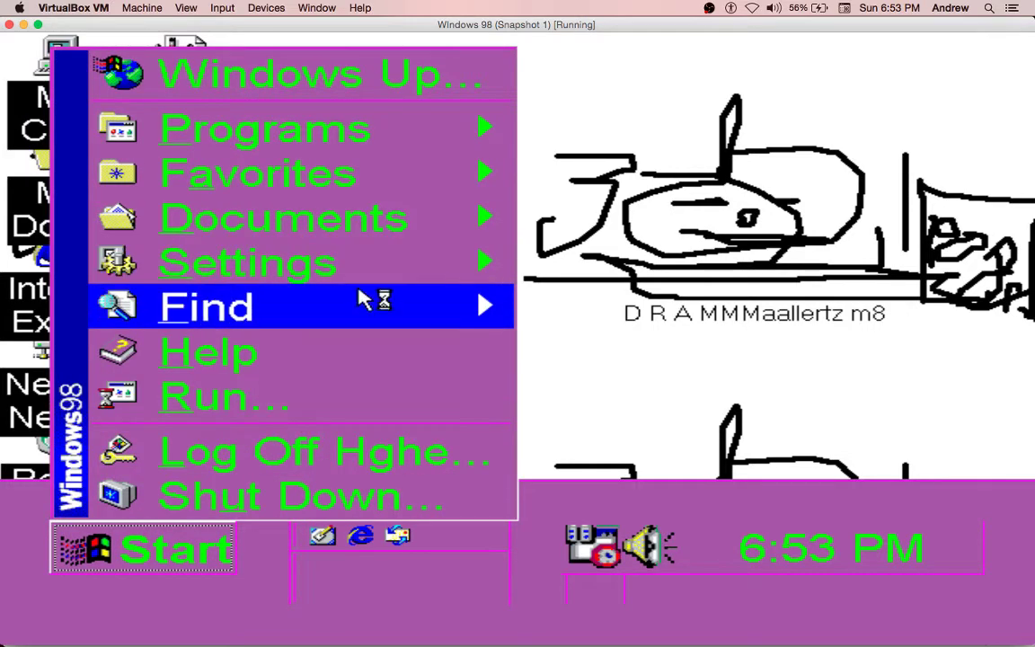
mouse_move(363, 296)
left_click(620, 305)
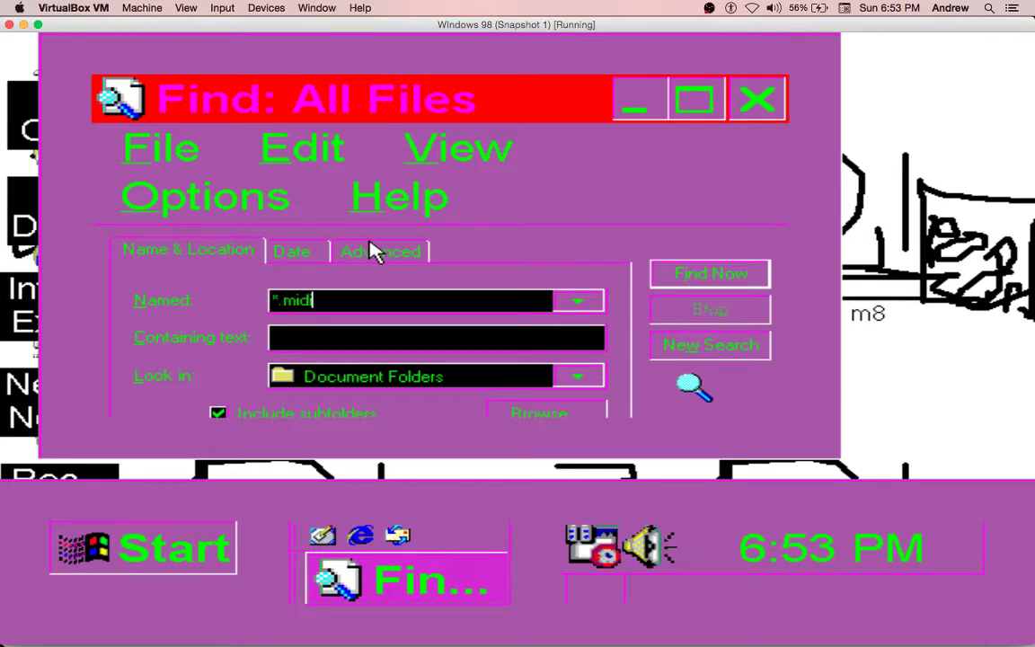
left_click(578, 377)
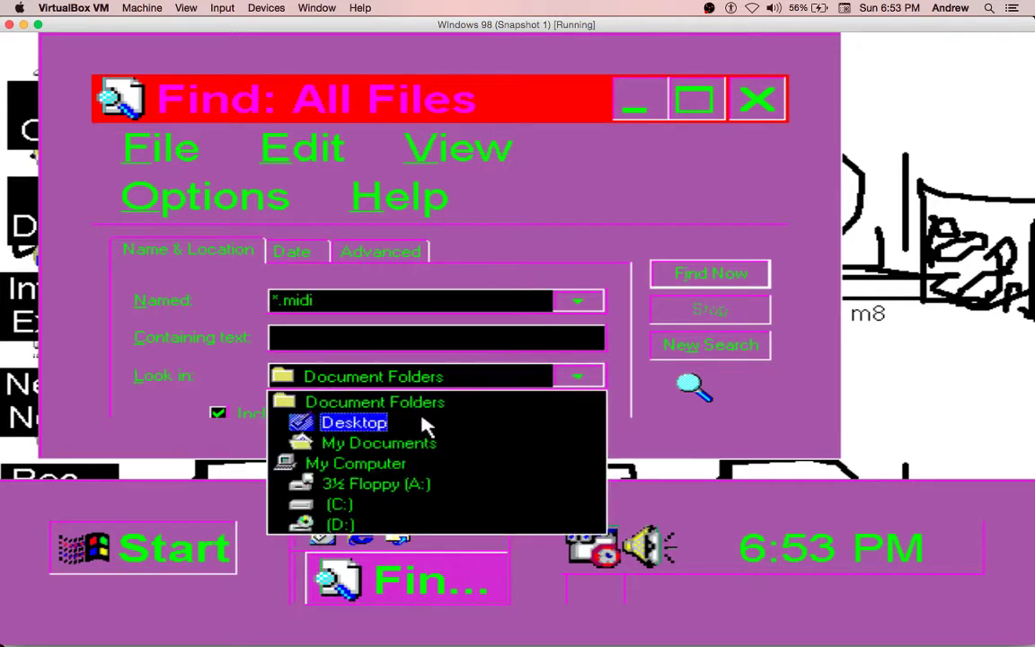
left_click(304, 499)
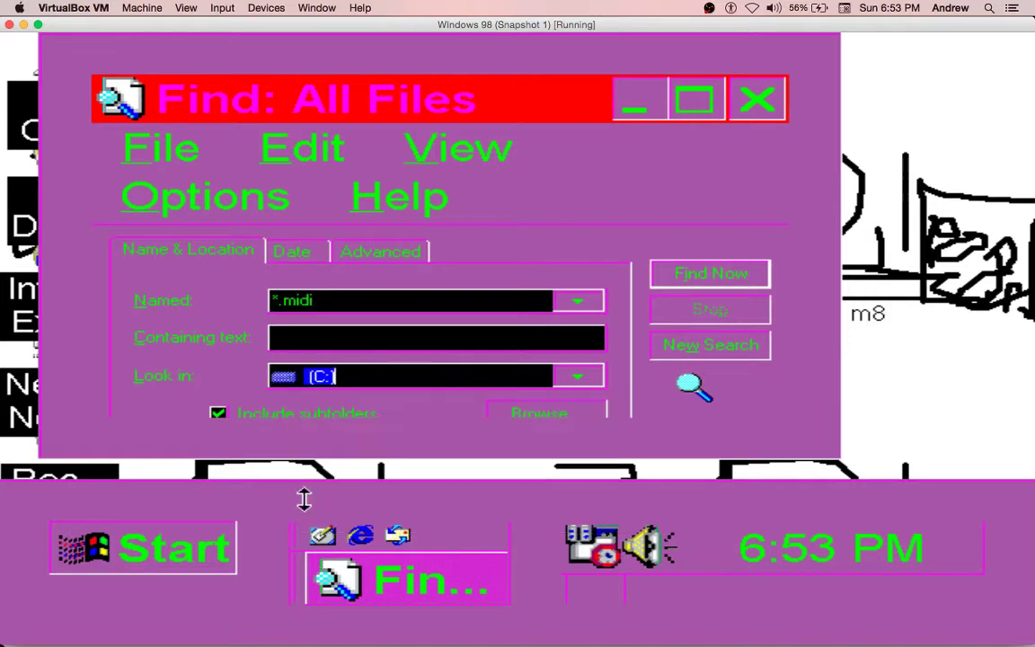
left_click(710, 273)
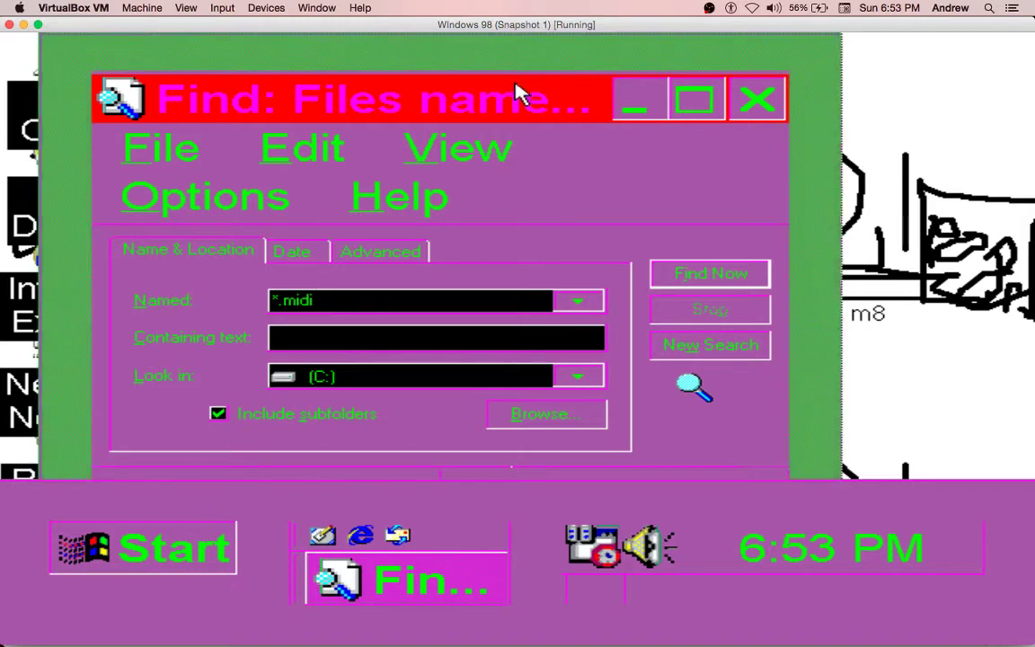
- Change the Named pattern from *.mp3 to midi
left_click_drag(518, 97, 518, 67)
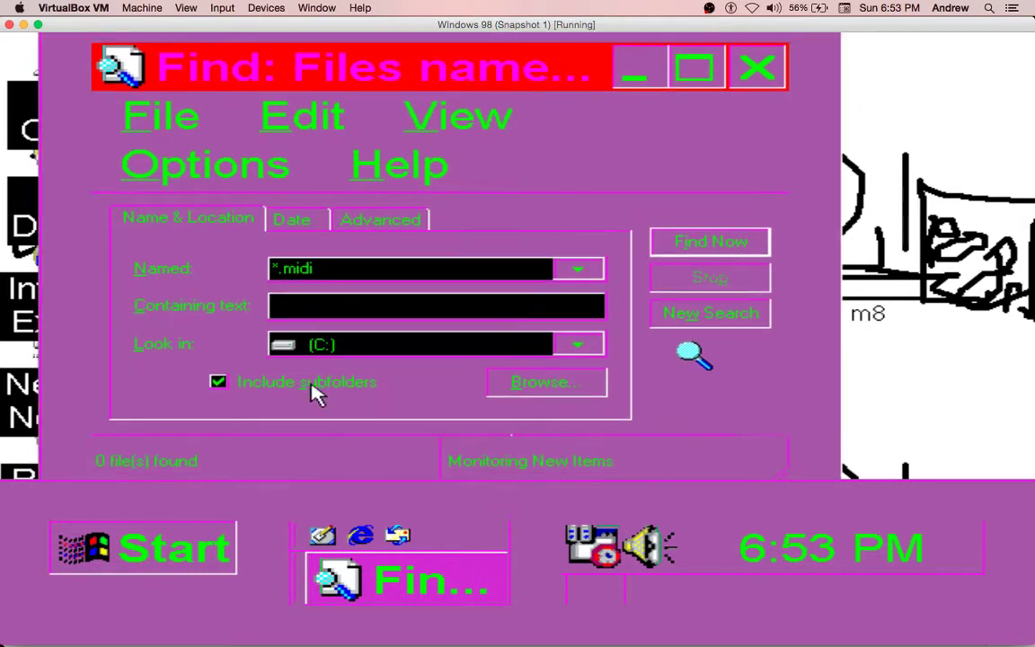
double_click(301, 268)
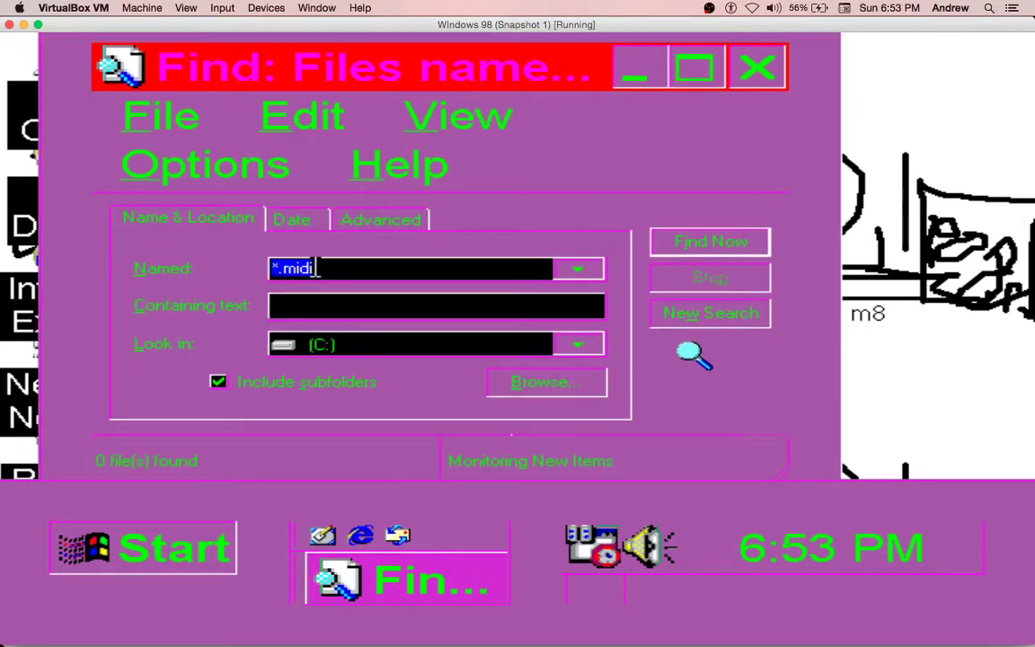
left_click(315, 268)
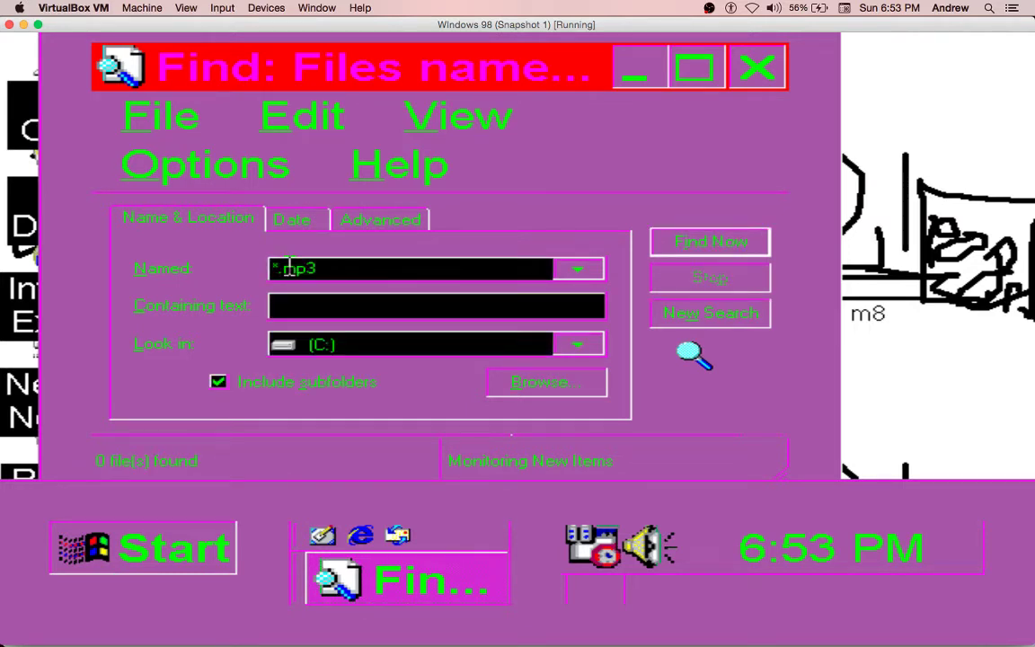
double_click(338, 270)
left_click(315, 269)
type("idi")
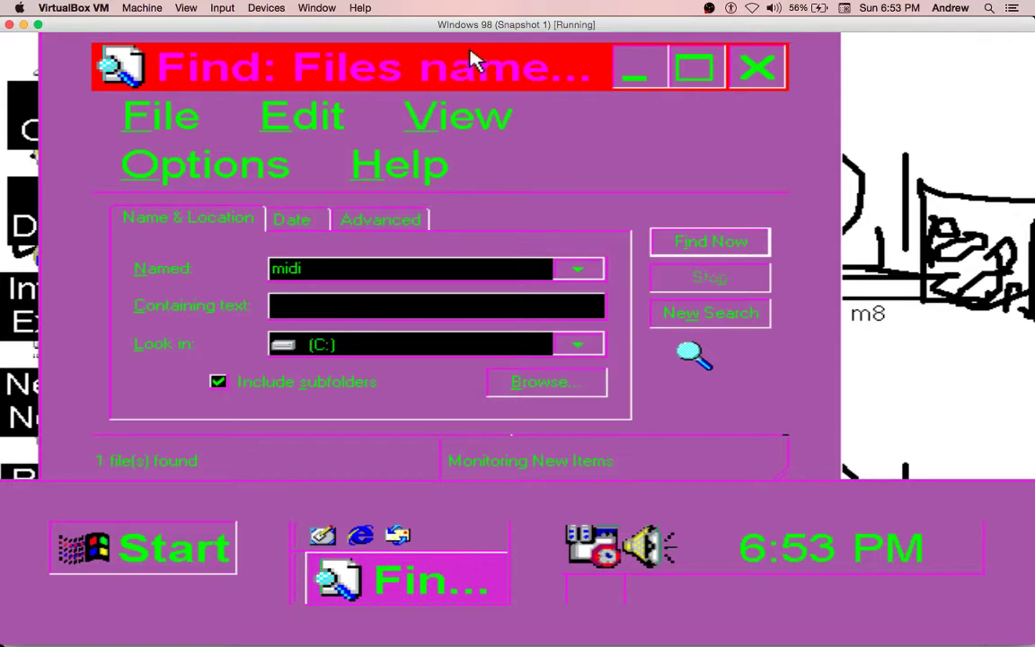
- Browse the Date and Advanced tabs and resize the Find window
mouse_move(469, 52)
left_mouse_down()
mouse_move(473, 24)
mouse_move(469, 68)
mouse_move(467, 50)
left_mouse_up()
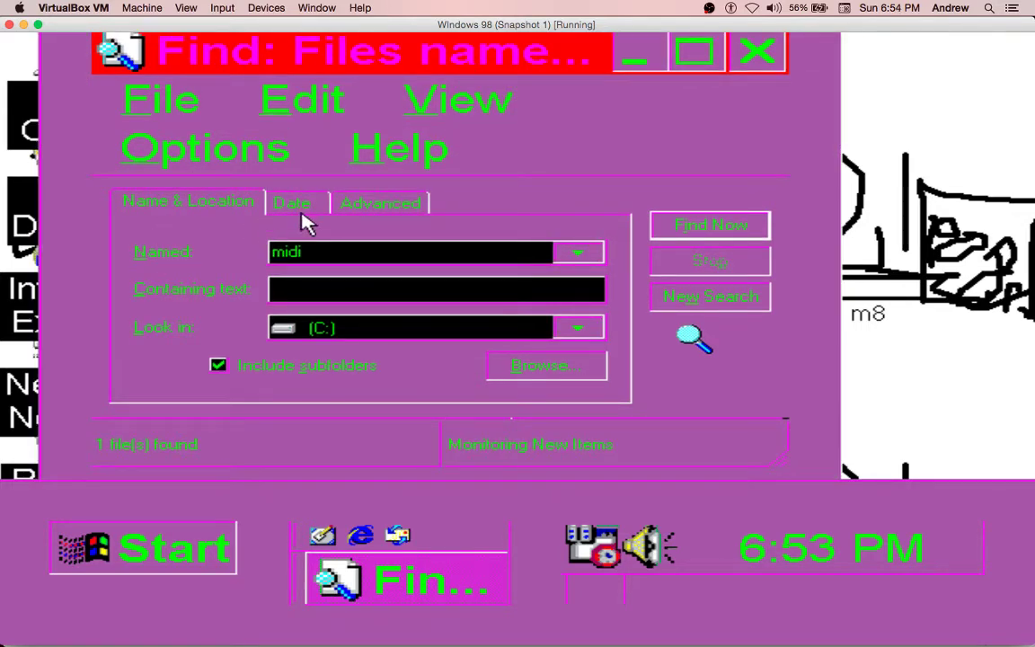
left_click(296, 205)
left_click(380, 203)
left_click(224, 206)
left_click_drag(789, 437, 553, 330)
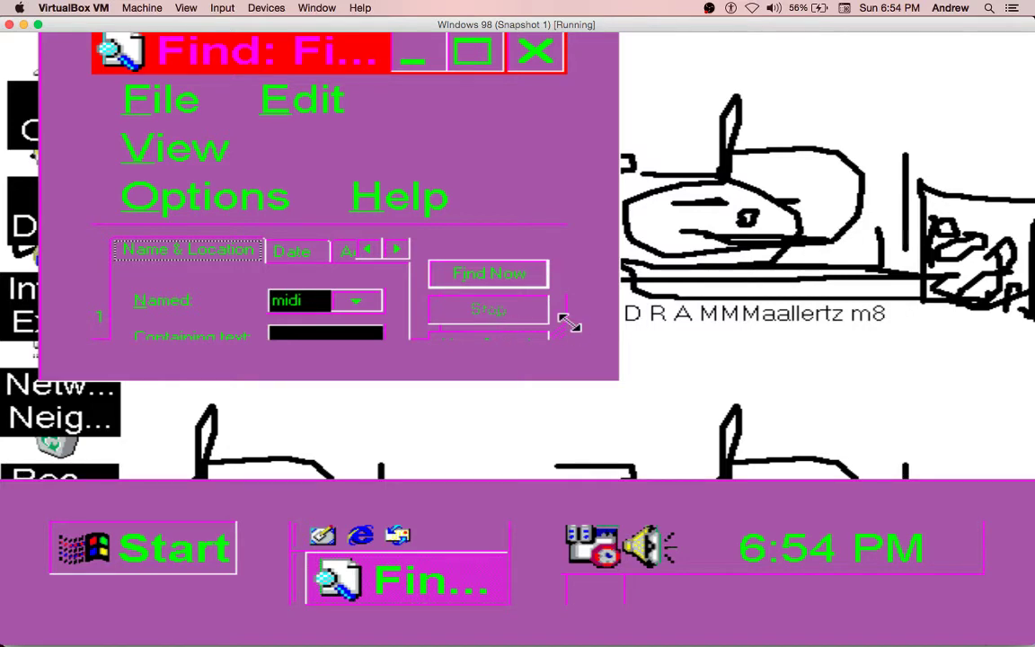
left_click_drag(568, 323, 656, 414)
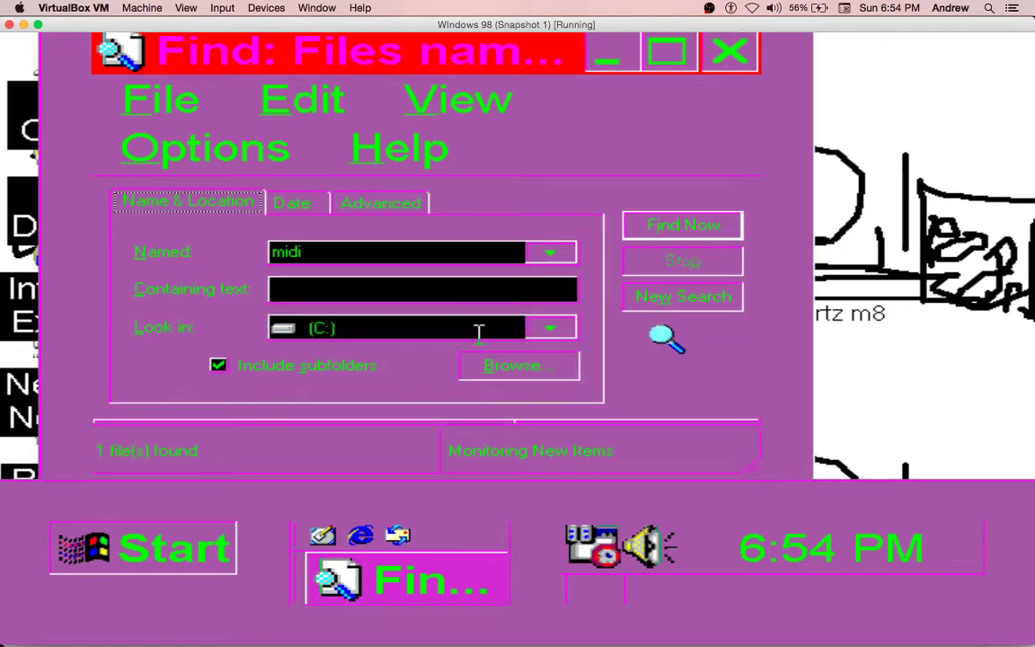
- View the Help topic on finding files, then close Help and the Find window
left_click(266, 160)
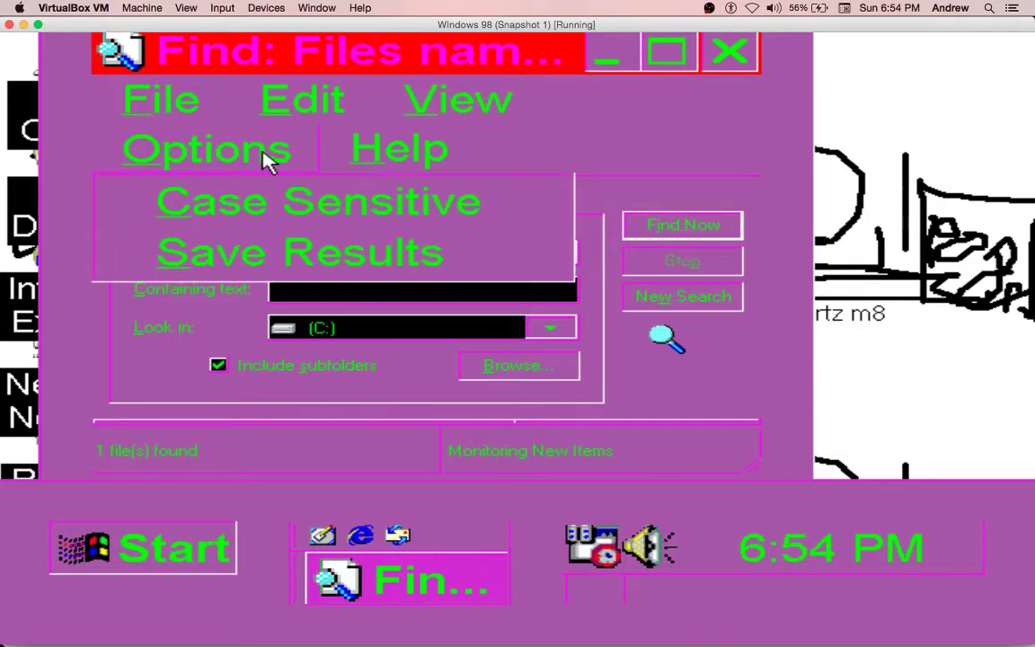
mouse_move(170, 90)
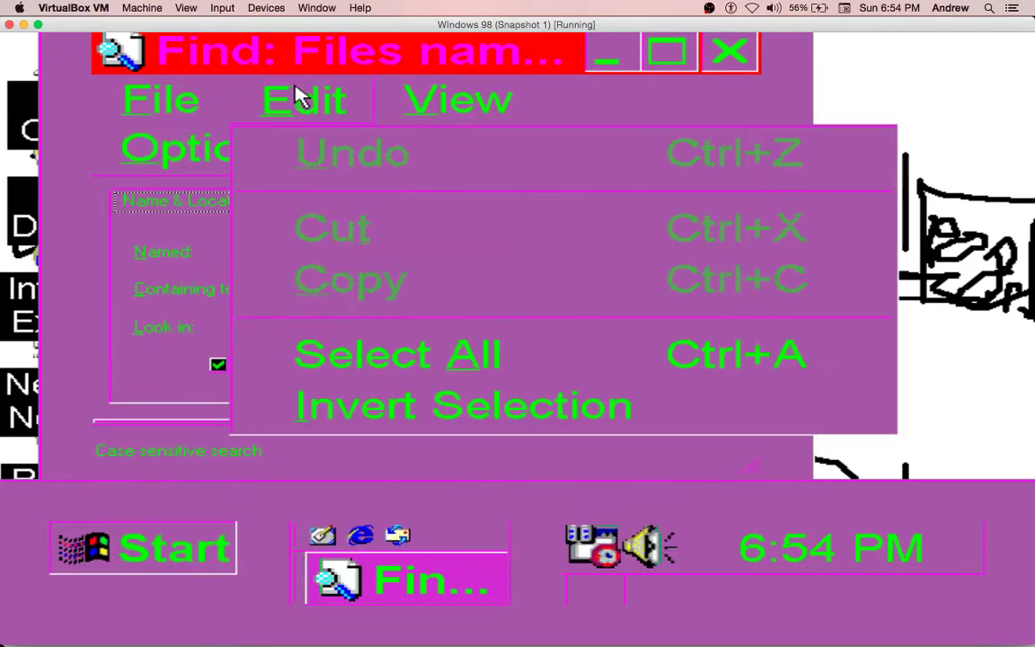
mouse_move(521, 113)
mouse_move(359, 158)
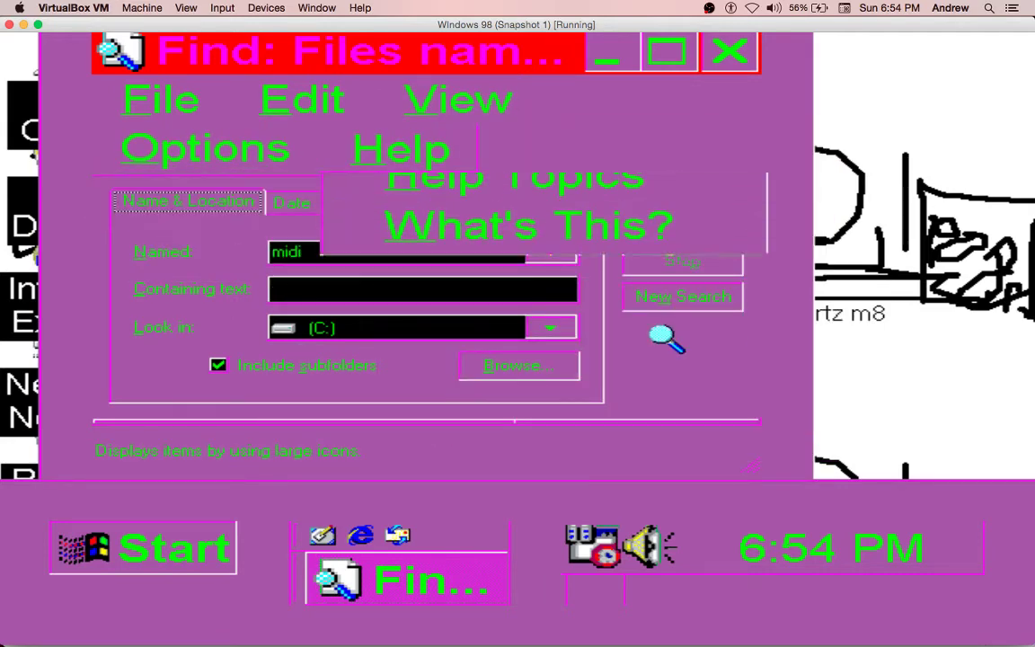
left_click(483, 224)
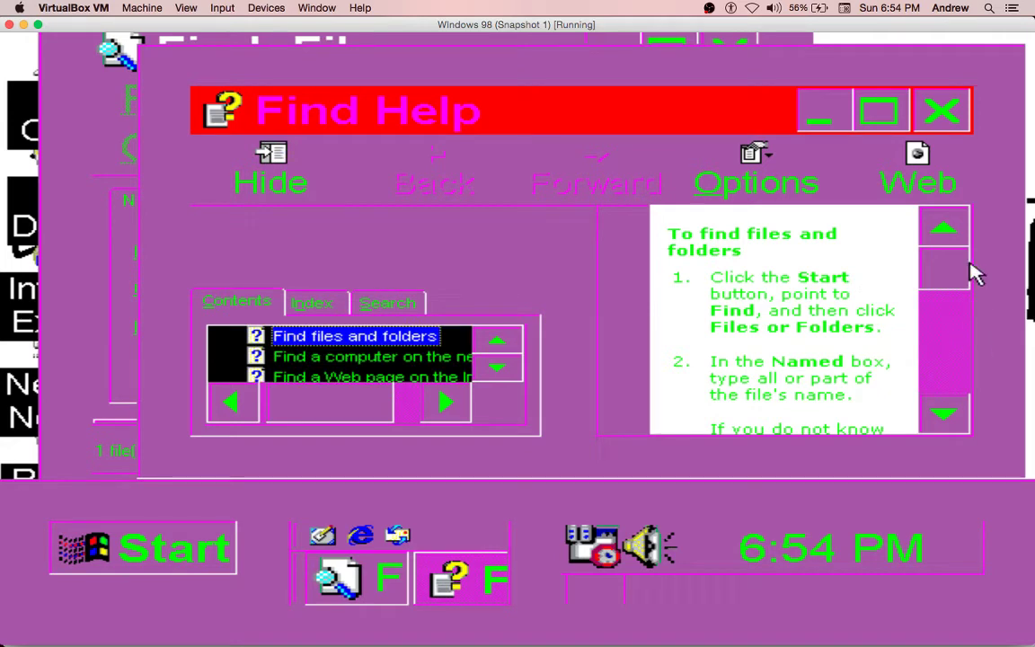
scroll(973, 271, "down", 4)
left_click(941, 111)
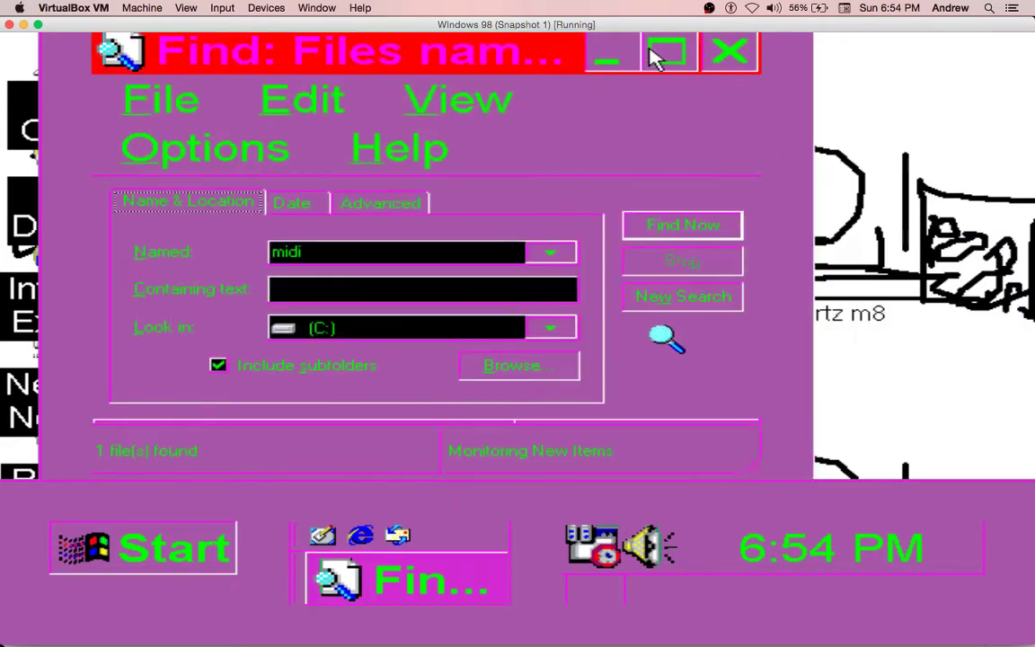
left_click(733, 54)
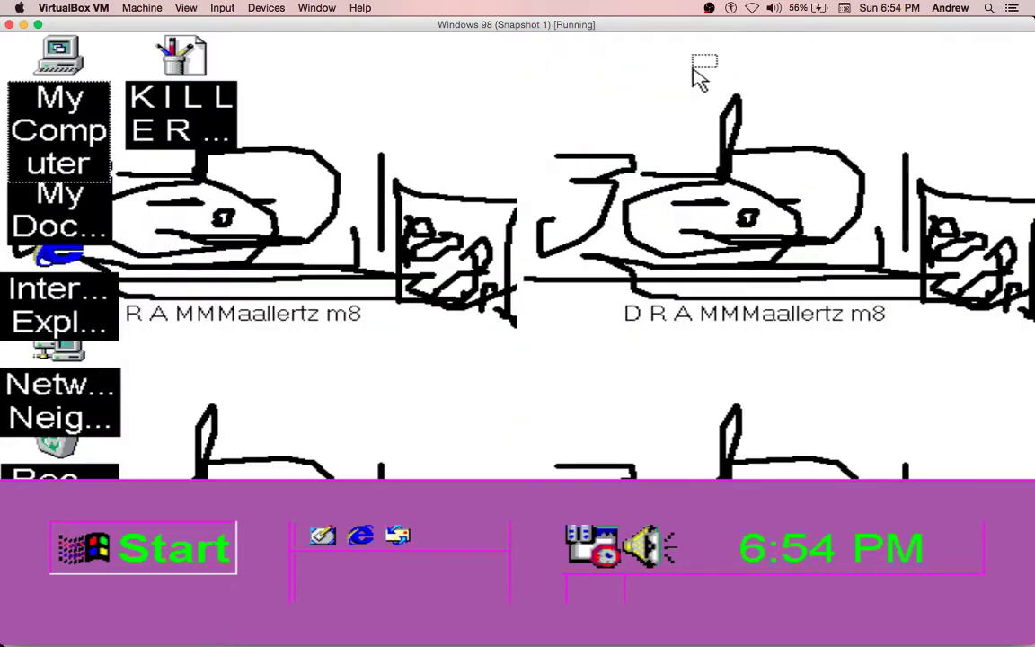
- Launch Internet Explorer, enter mcdonalds.com as the address, and minimize the browser
left_click(358, 537)
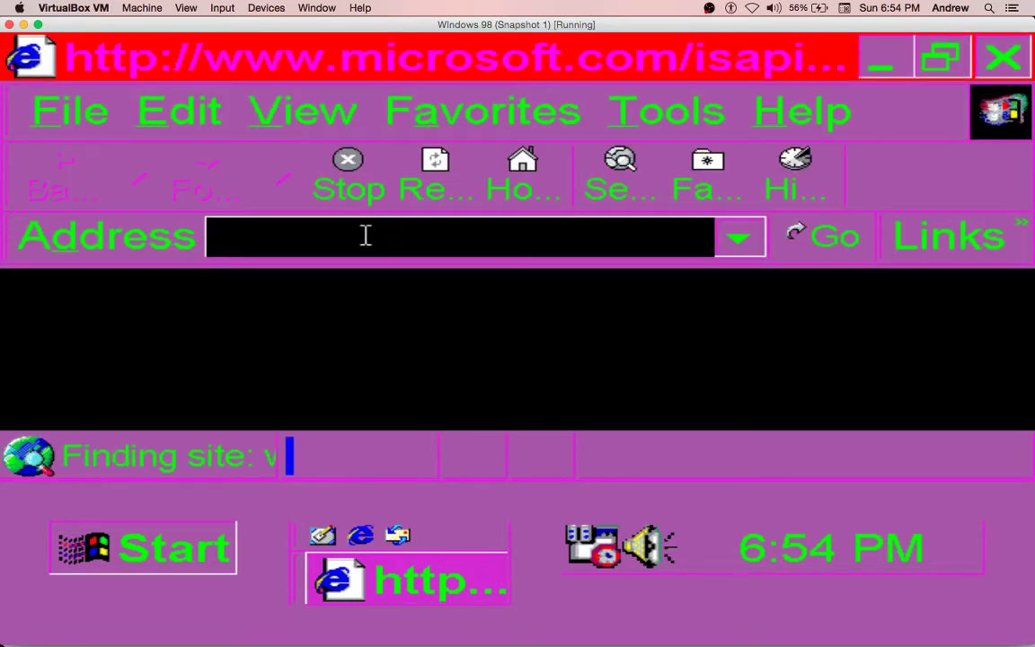
type("mcdon")
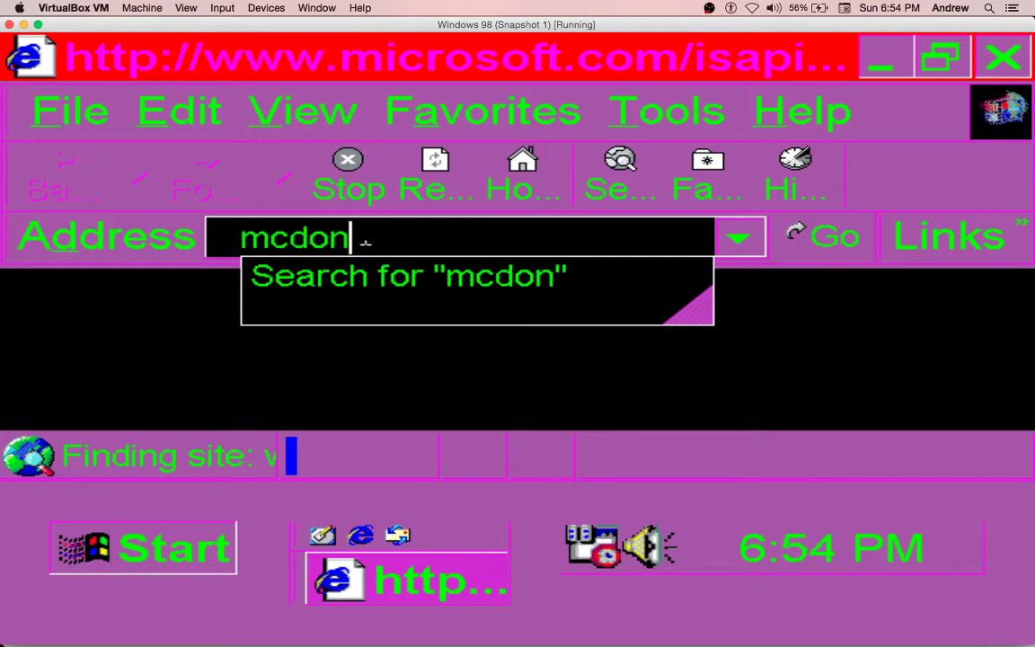
type("alds")
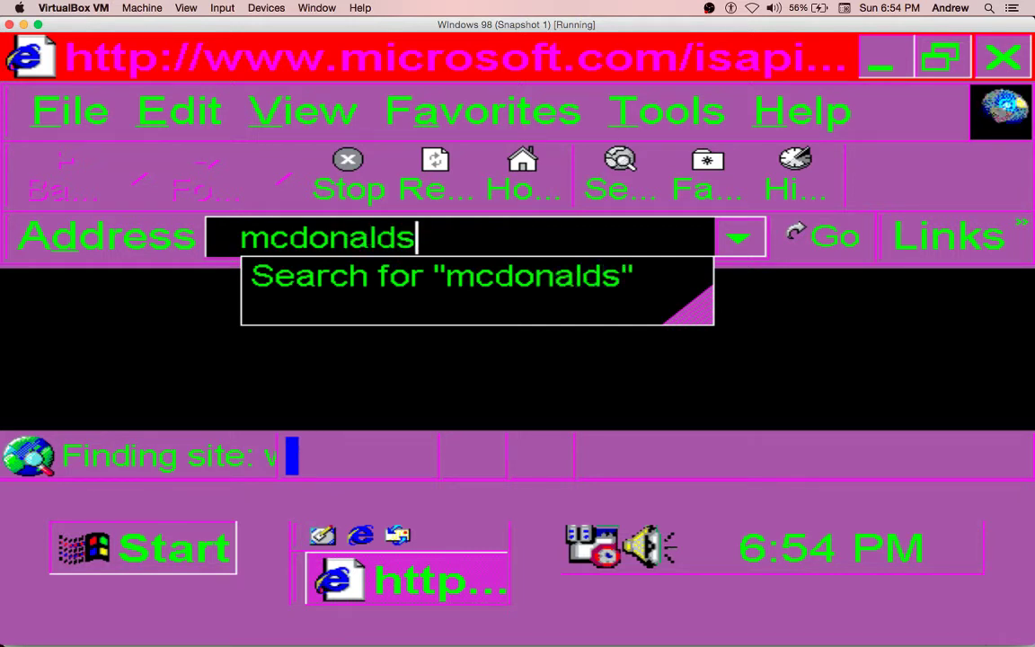
type(".com")
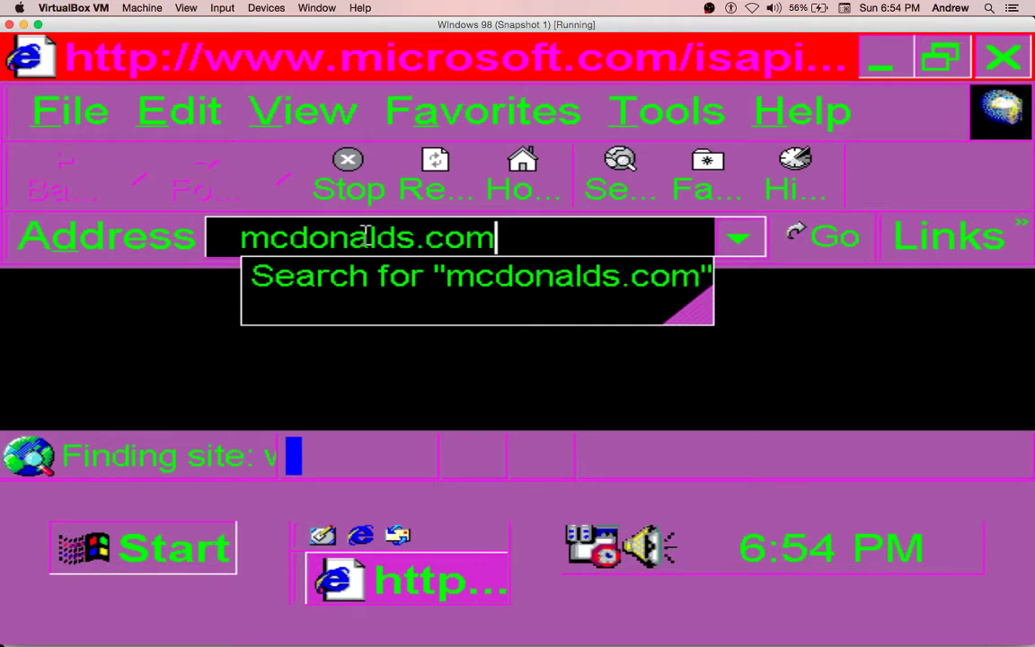
key("Return")
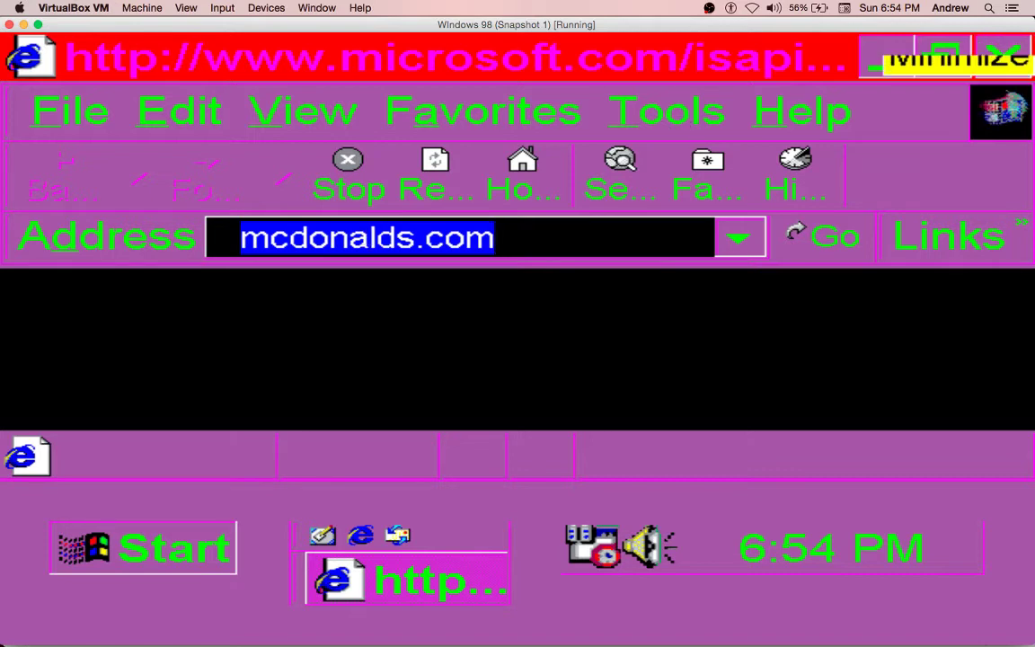
left_click(881, 59)
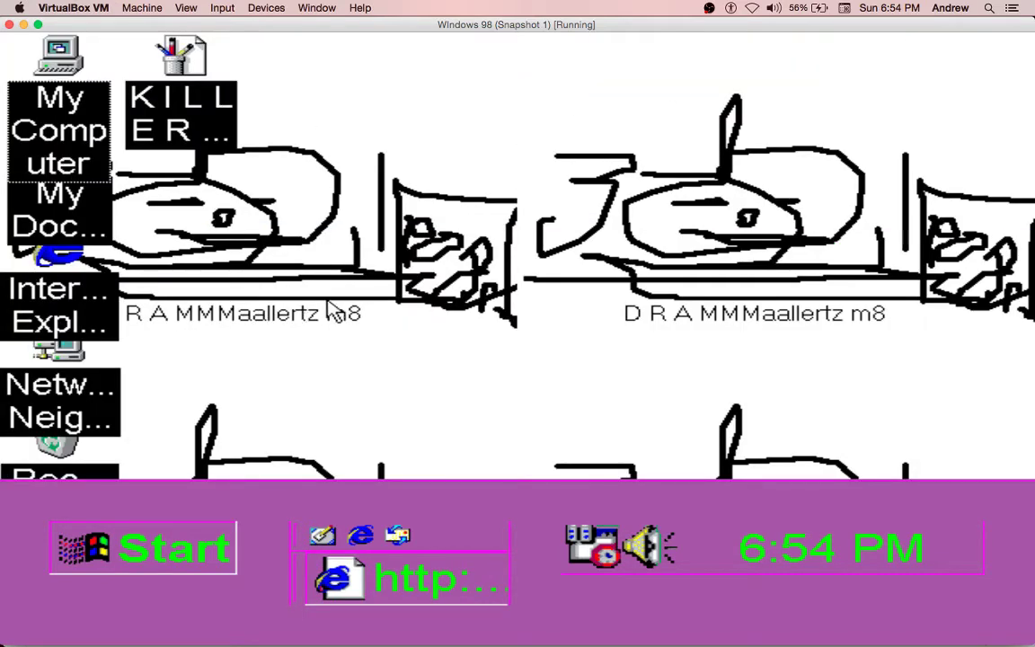
- Open the My Documents folder maximized, then bring up the Start menu
left_click_drag(433, 271, 261, 166)
left_click(87, 193)
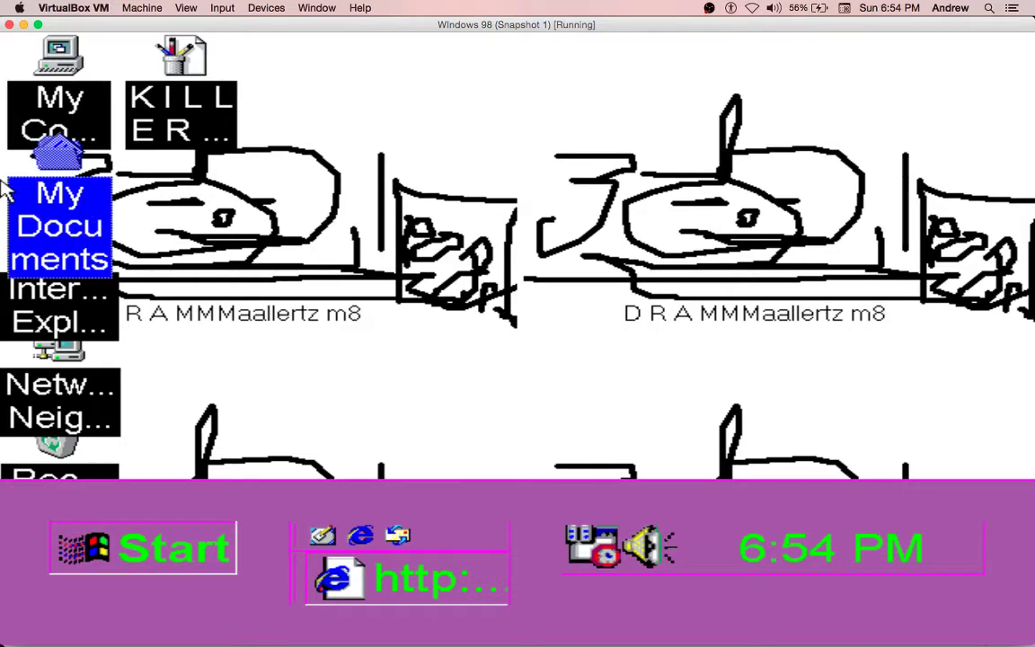
left_click(103, 172)
double_click(89, 169)
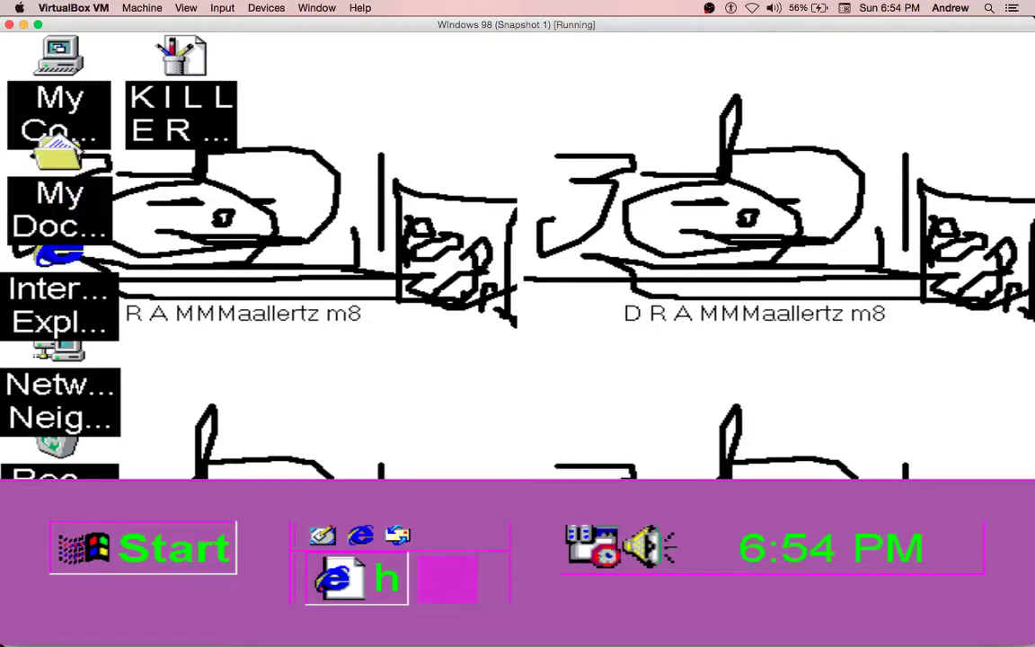
left_click(528, 99)
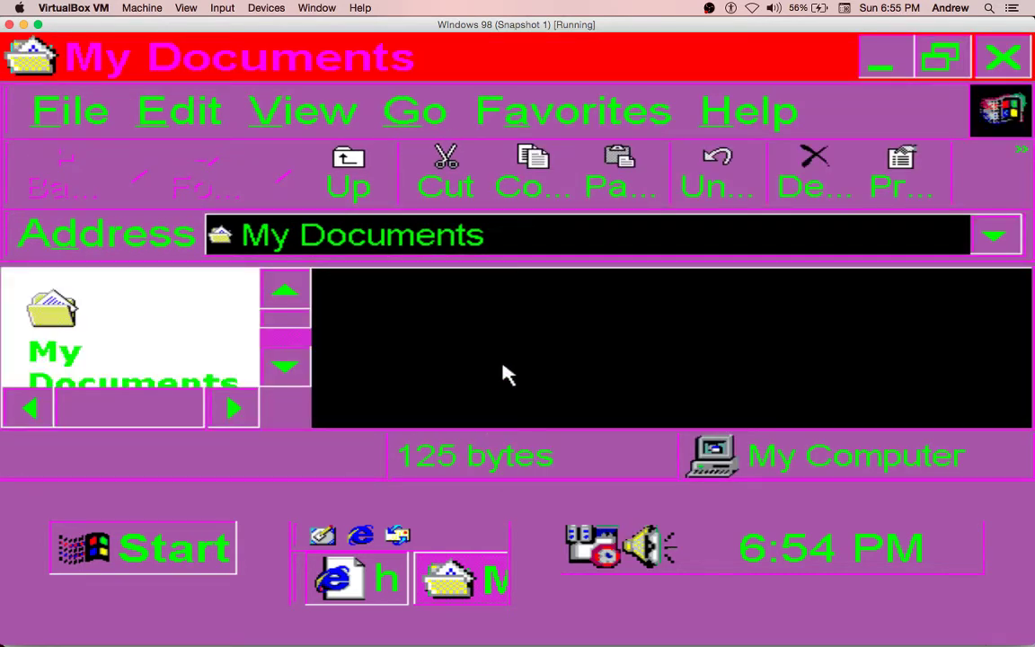
right_click(506, 374)
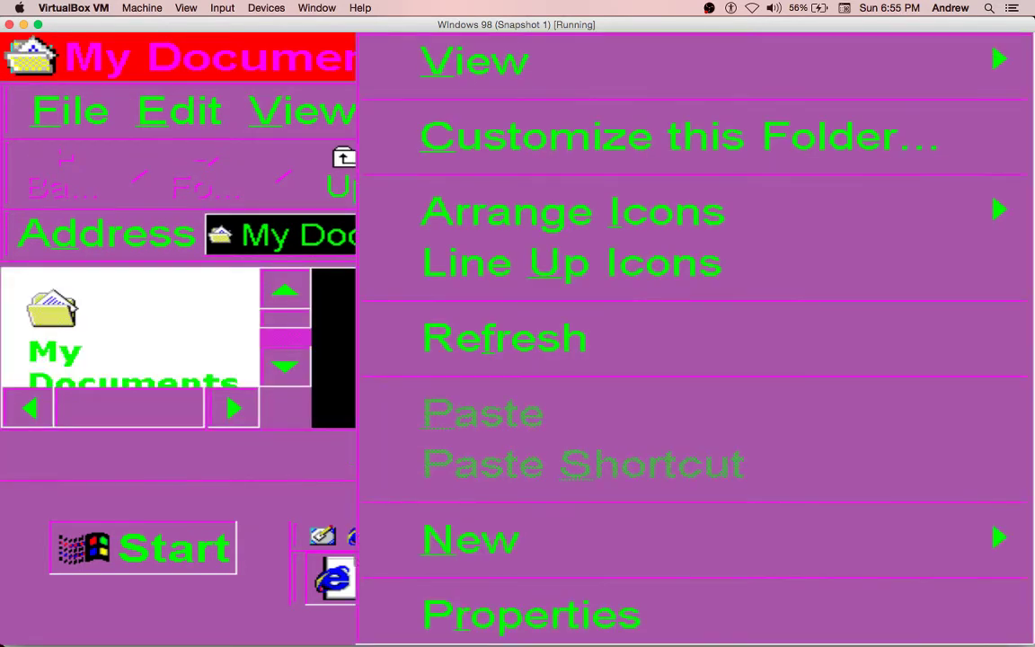
left_click(221, 577)
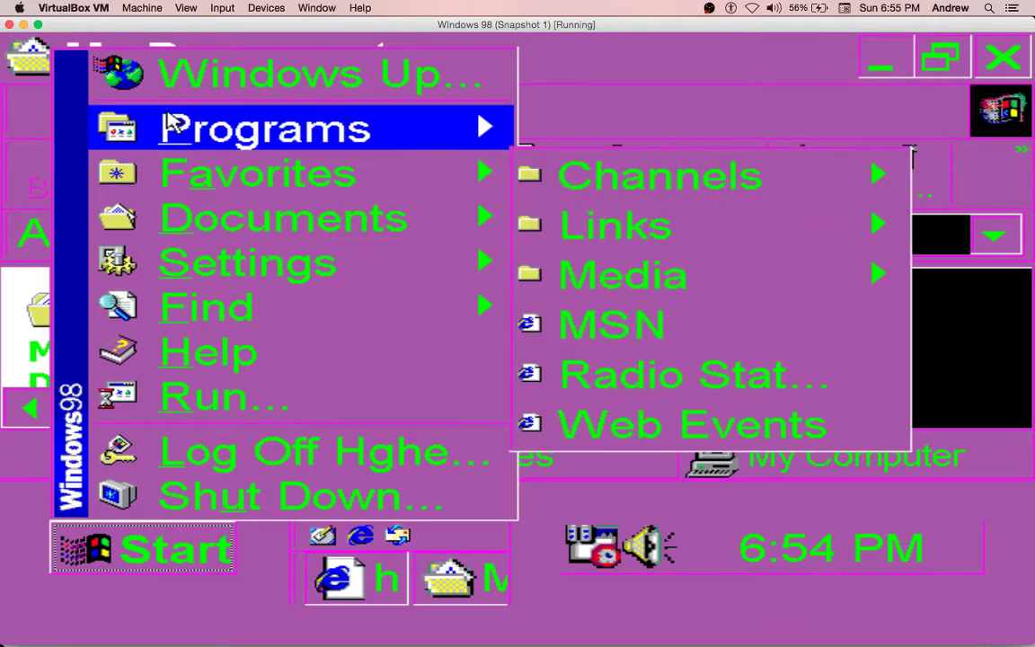
- Launch Notepad from Programs > Accessories and maximize its window
mouse_move(173, 125)
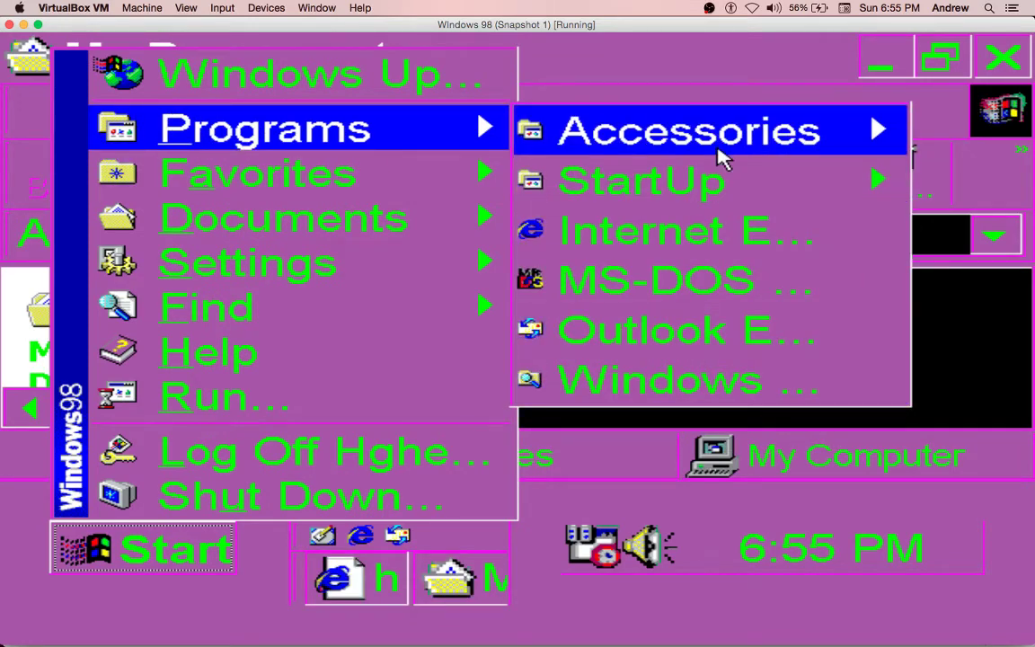
mouse_move(721, 158)
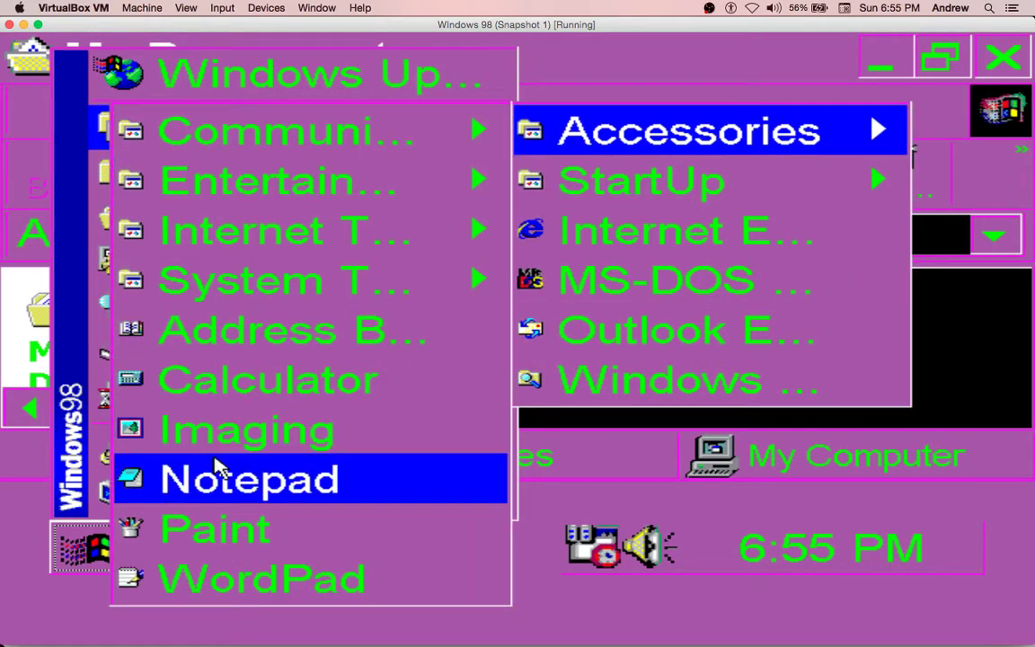
left_click(220, 467)
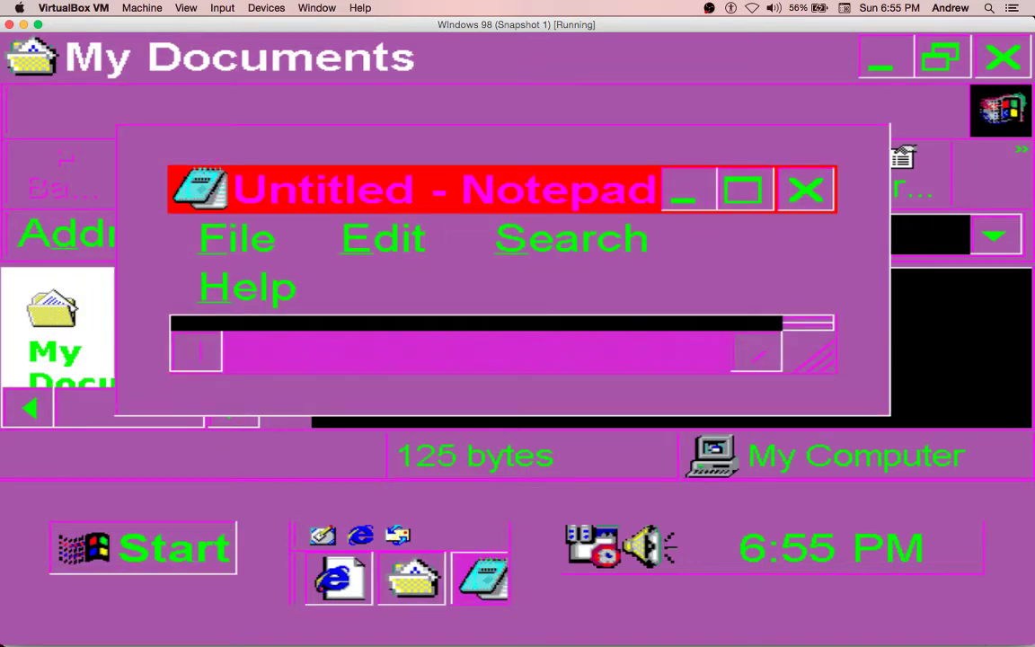
left_click(744, 191)
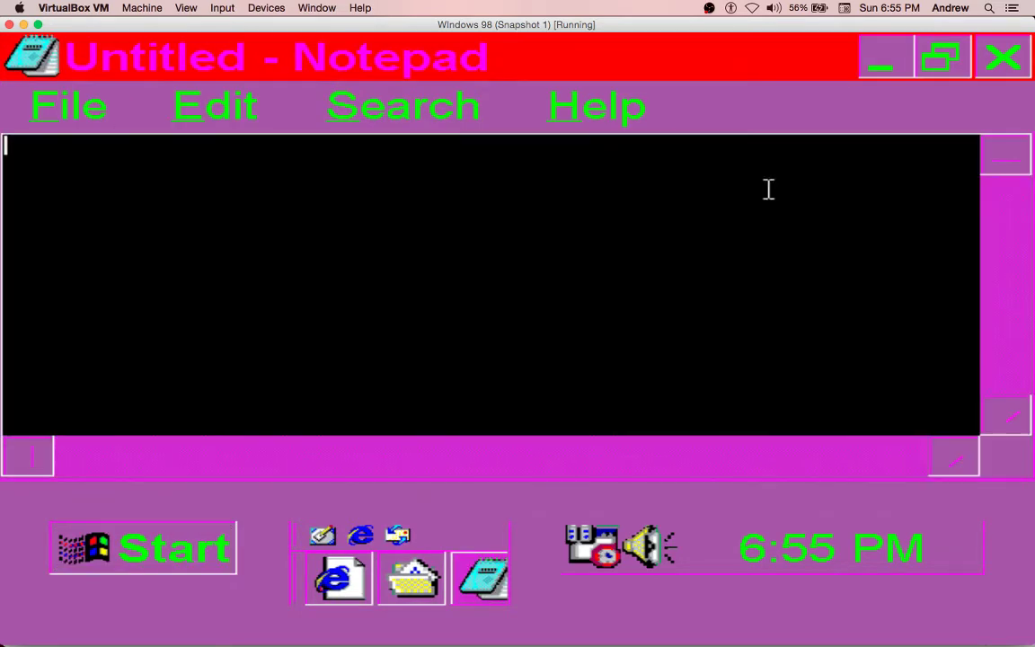
- Set the Notepad font to Fixedsys size 72 via Edit > Set Font
left_click(55, 103)
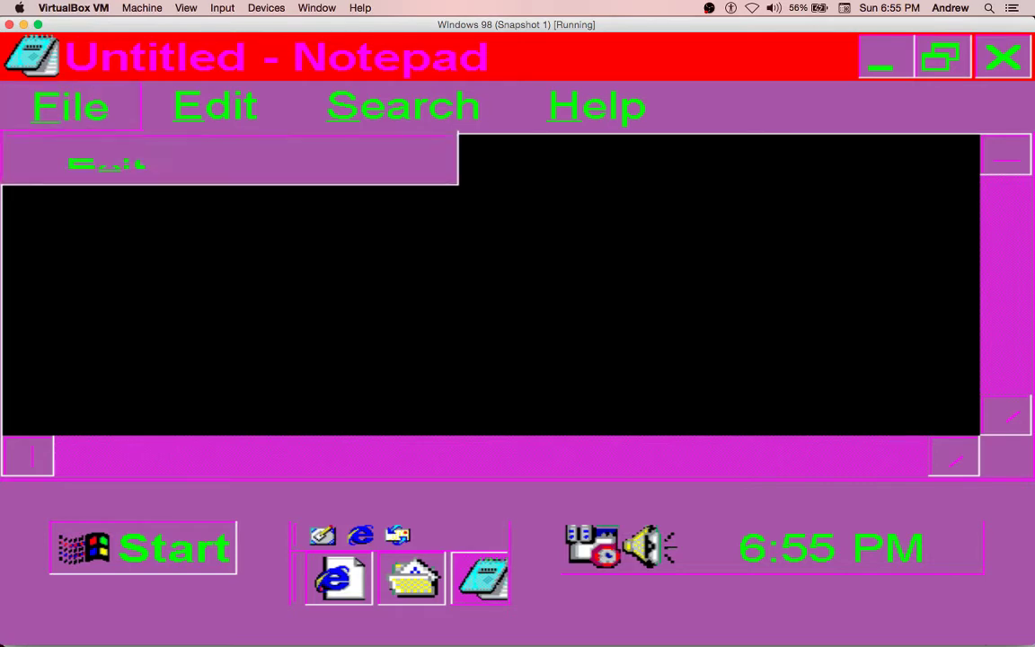
mouse_move(242, 90)
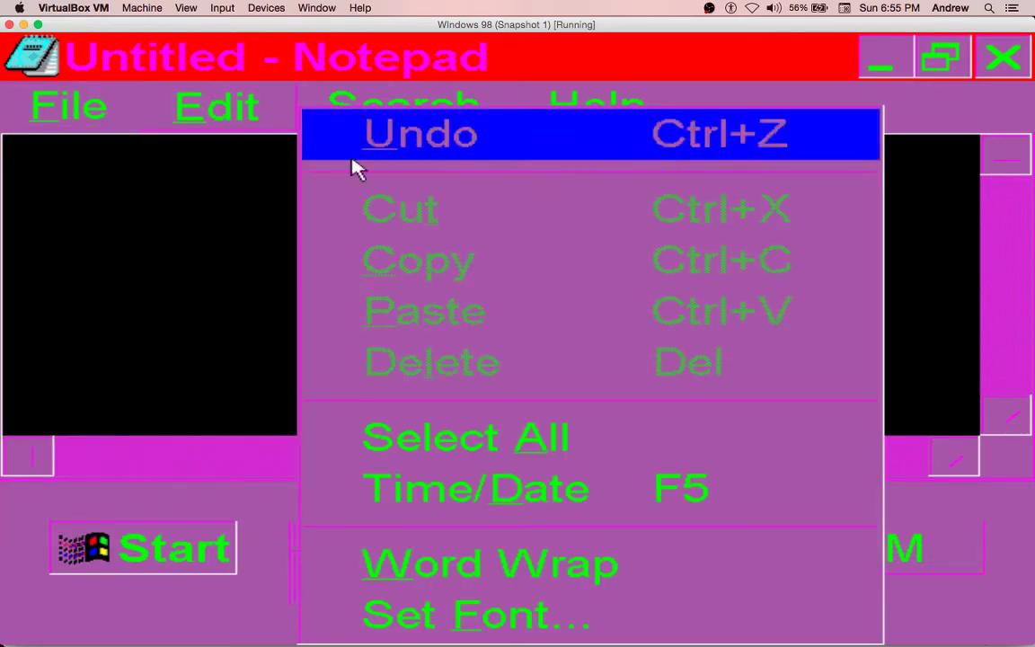
left_click(458, 609)
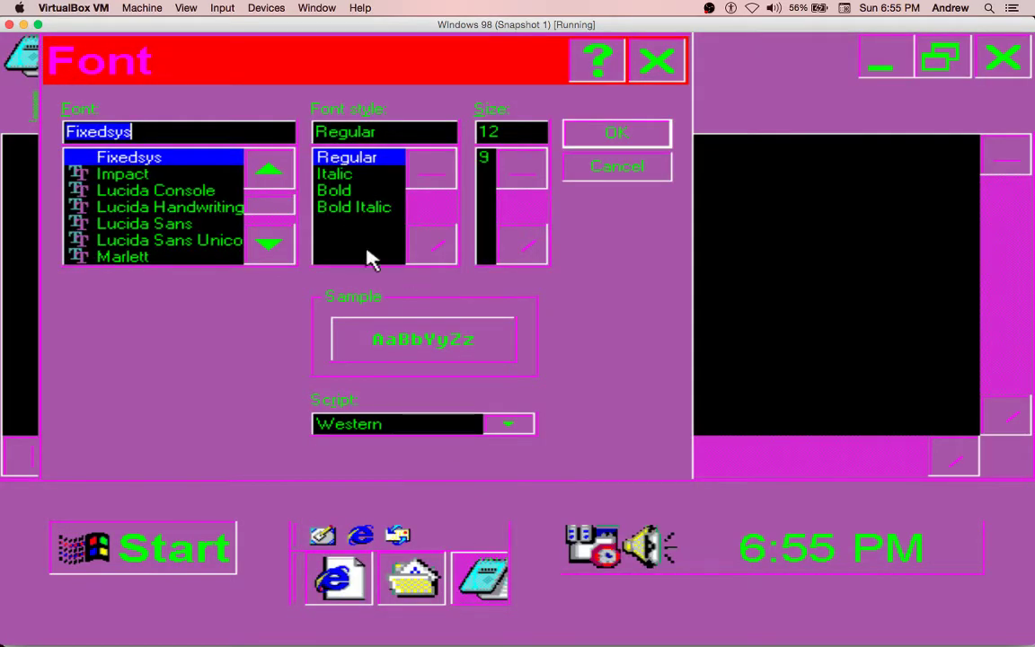
left_click(482, 159)
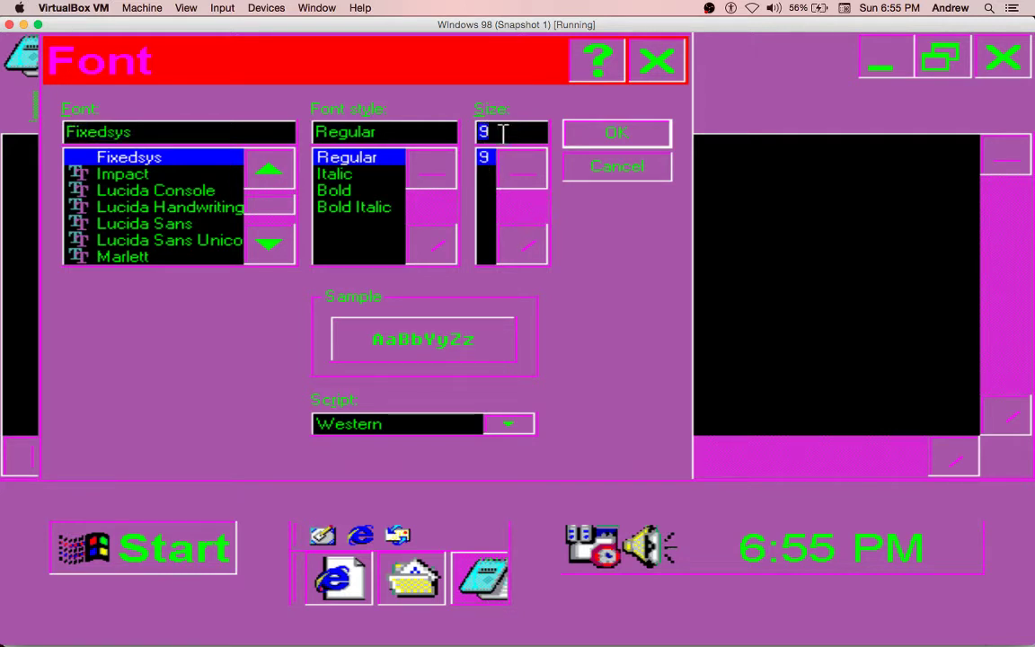
type("72")
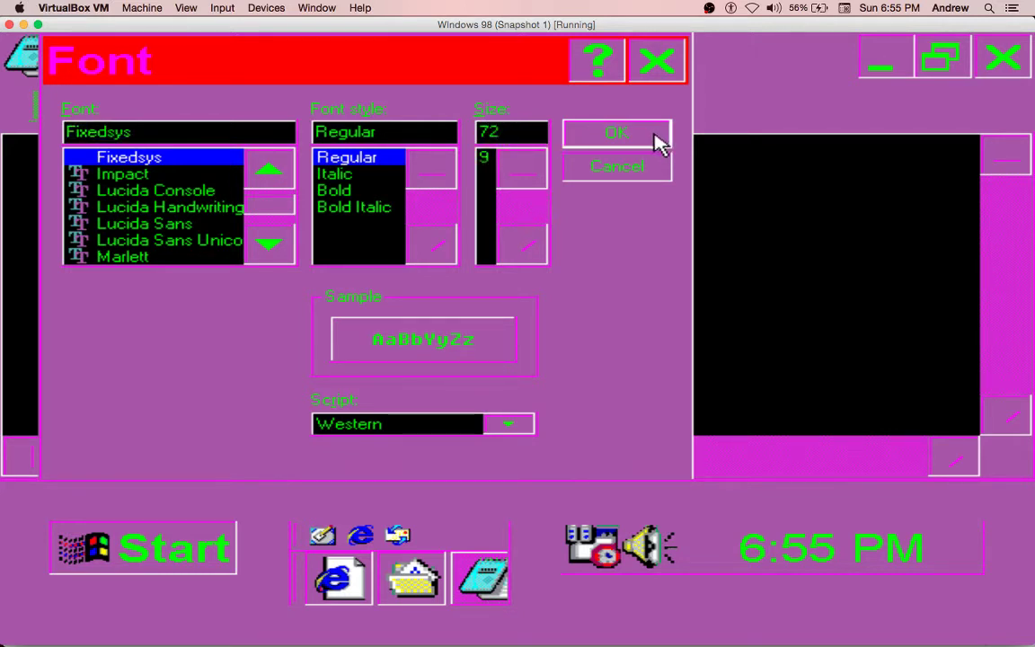
left_click(656, 142)
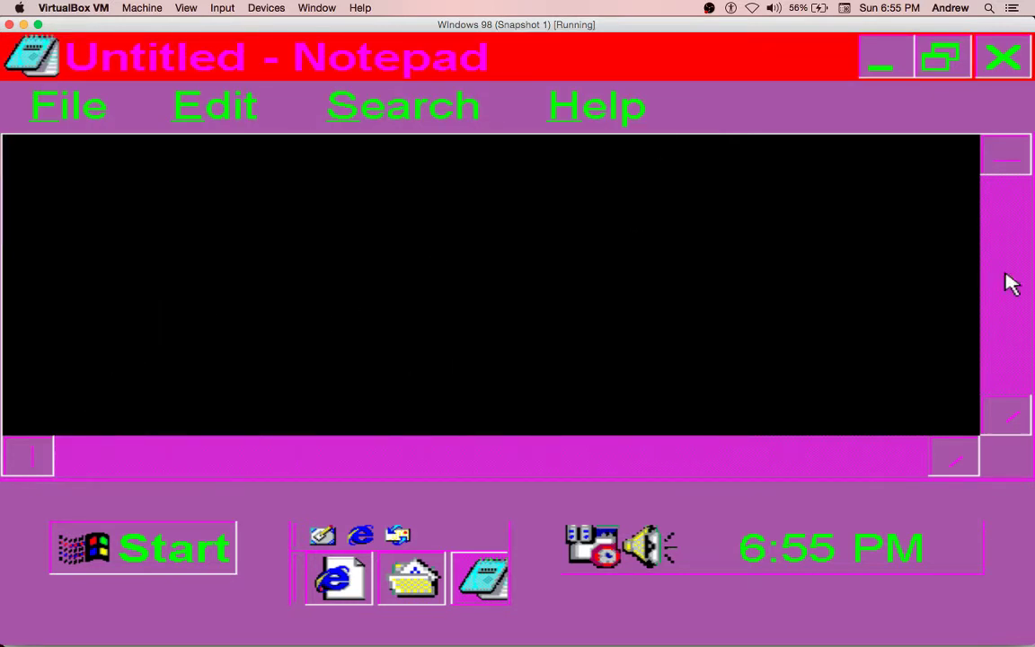
- Type 'dis is mi compooper' into the document, correcting typos along the way
type("T")
key("BackSpace")
type("di")
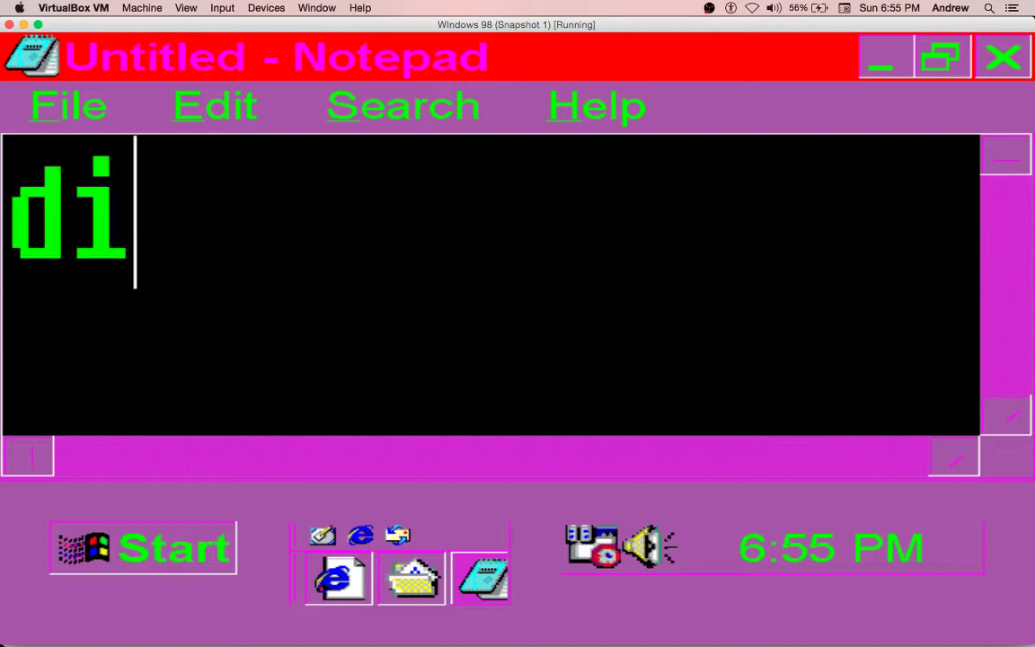
type("s is m")
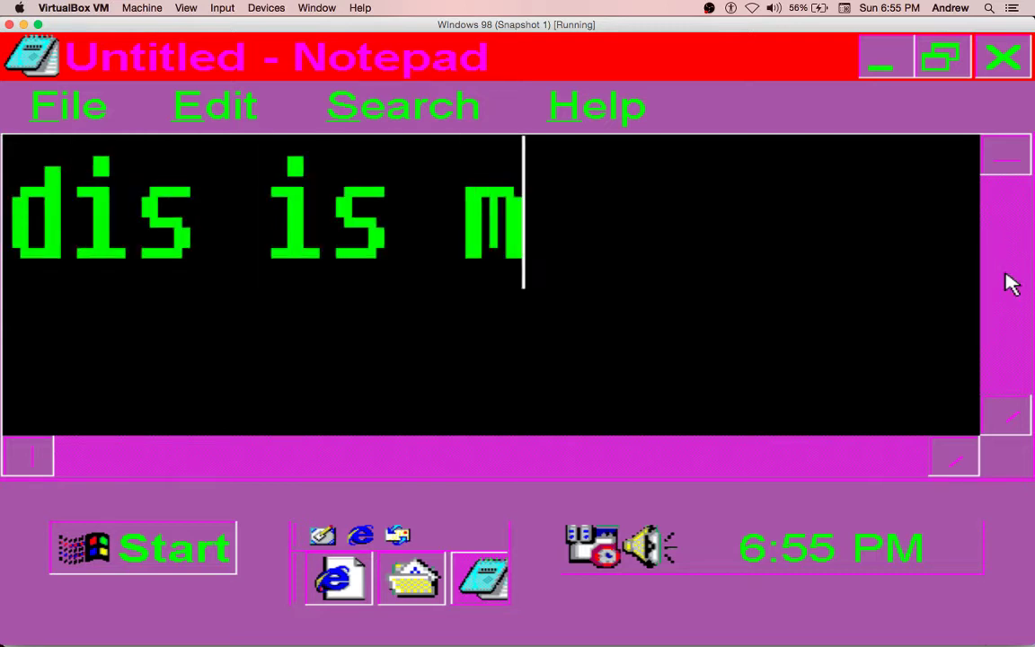
type("y")
key("BackSpace")
type("i com")
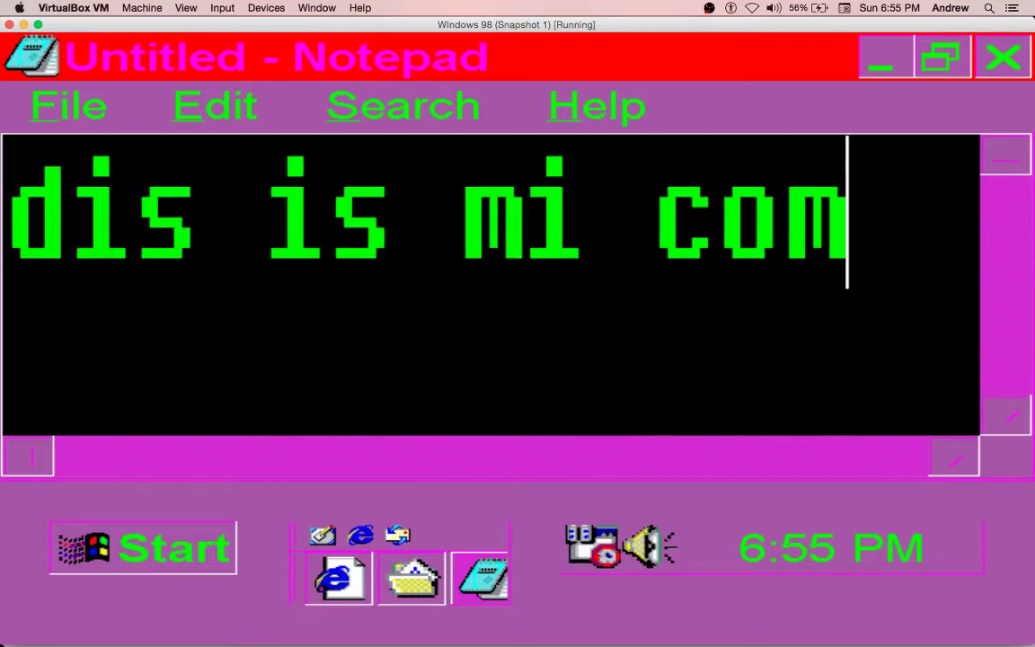
type("pooper")
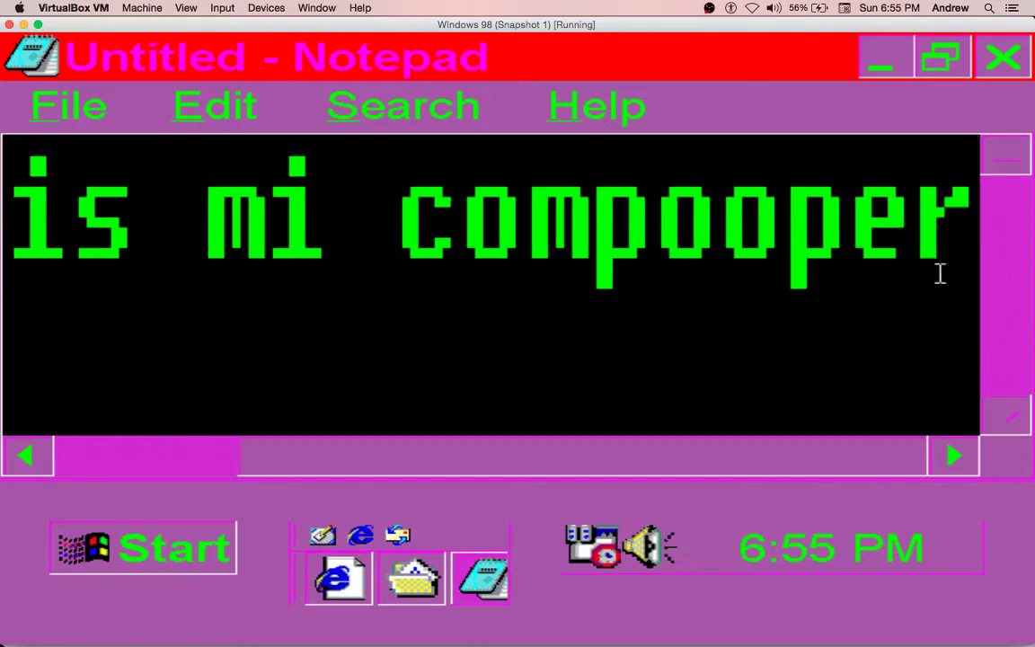
left_click(69, 107)
- Save the note to the Desktop as 'MINE sjgfgerwqgu,hwkfgerthwawgrt'
left_click(170, 270)
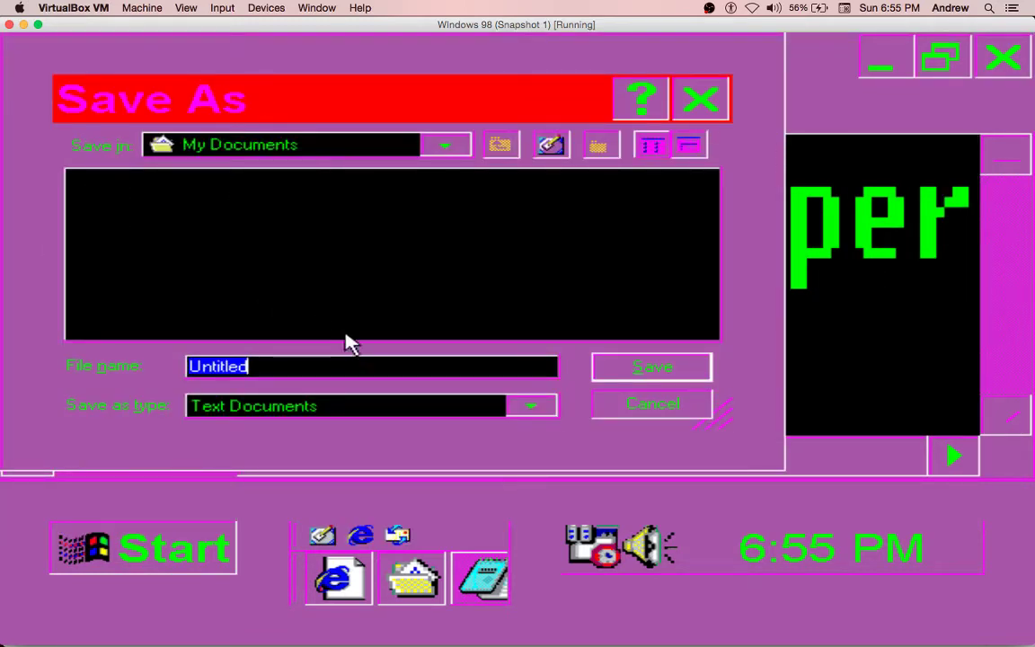
type("M")
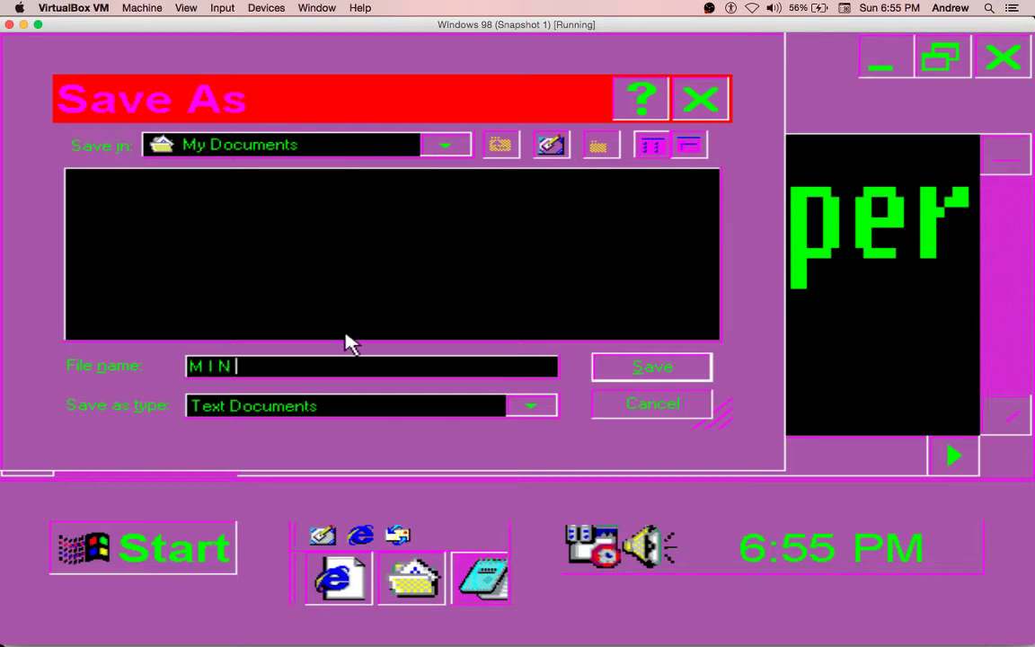
type("I N E sjgfgerwqgu,hwkfgerthwawgrt")
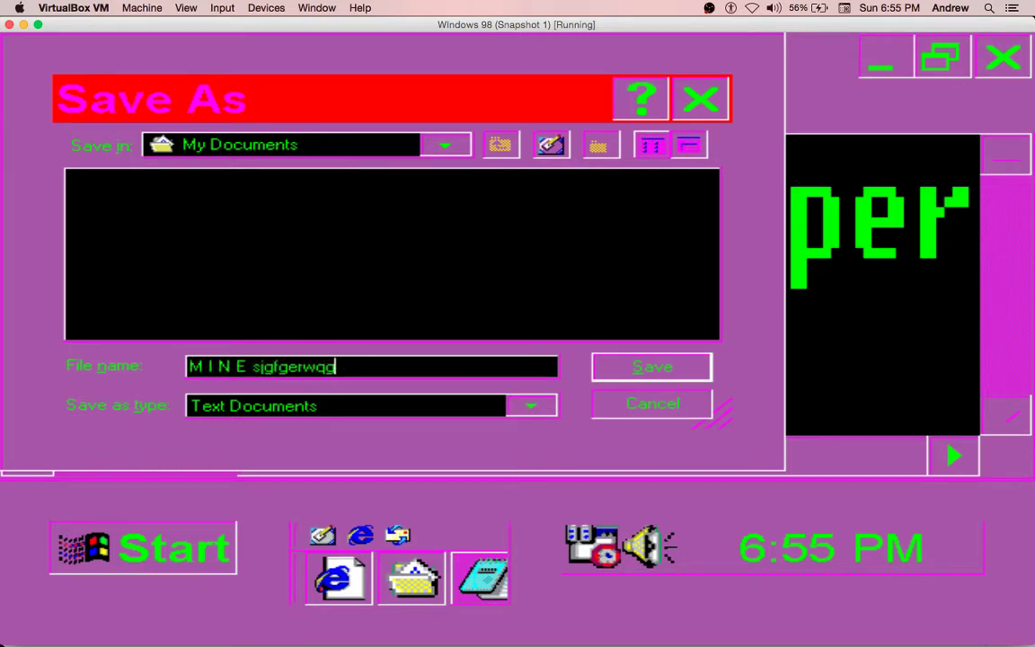
left_click(458, 144)
left_click(377, 189)
left_click(265, 145)
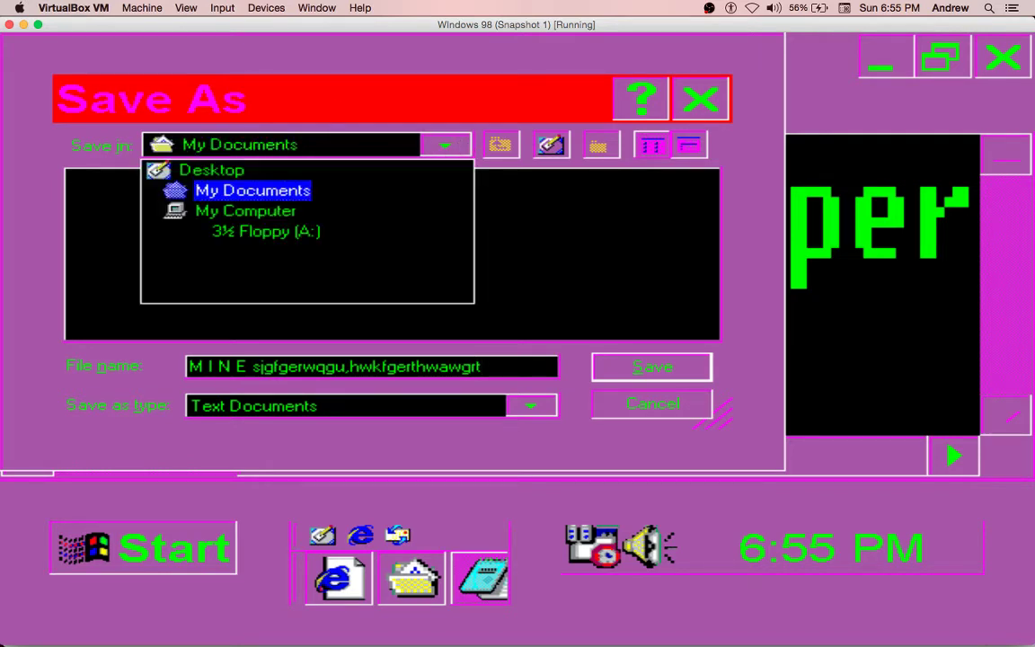
left_click(154, 169)
left_click(651, 368)
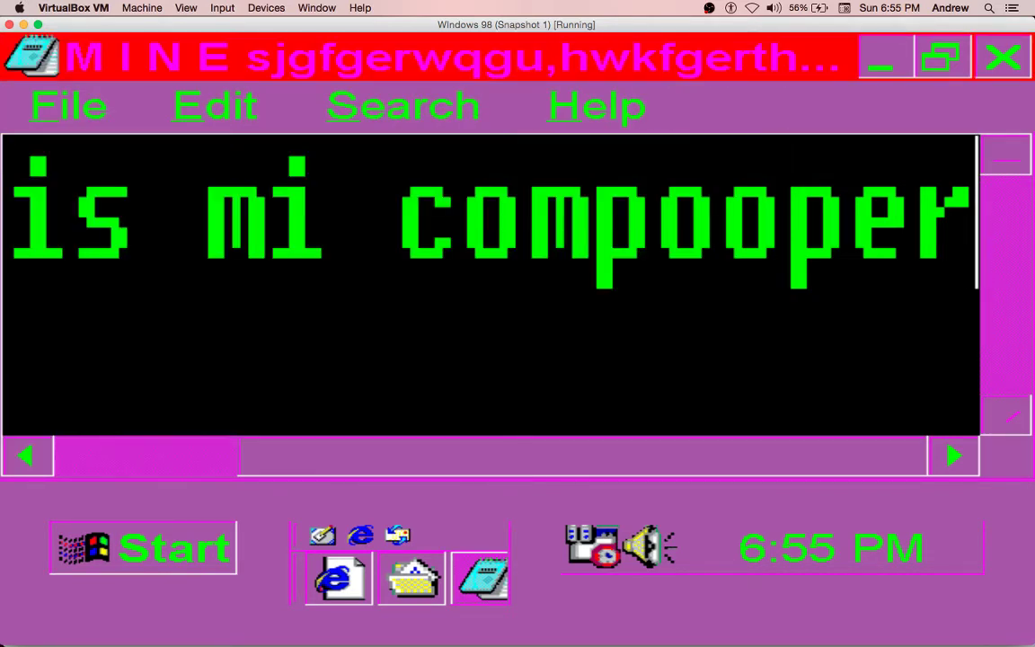
- Minimize the My Documents window and copy the new MINE file on the desktop
key("alt+Tab")
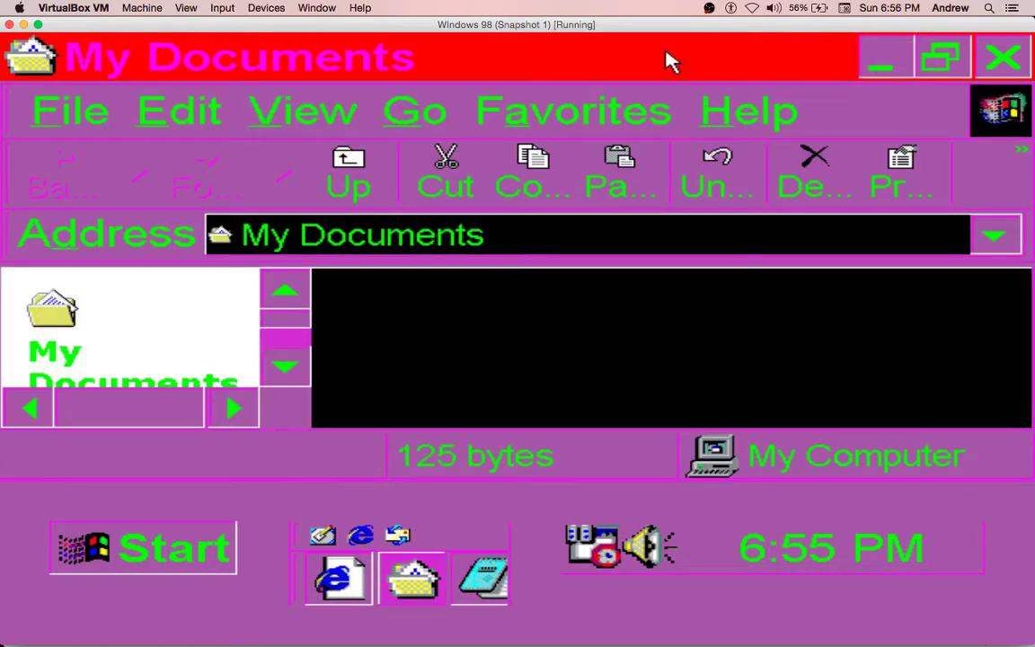
left_click(880, 58)
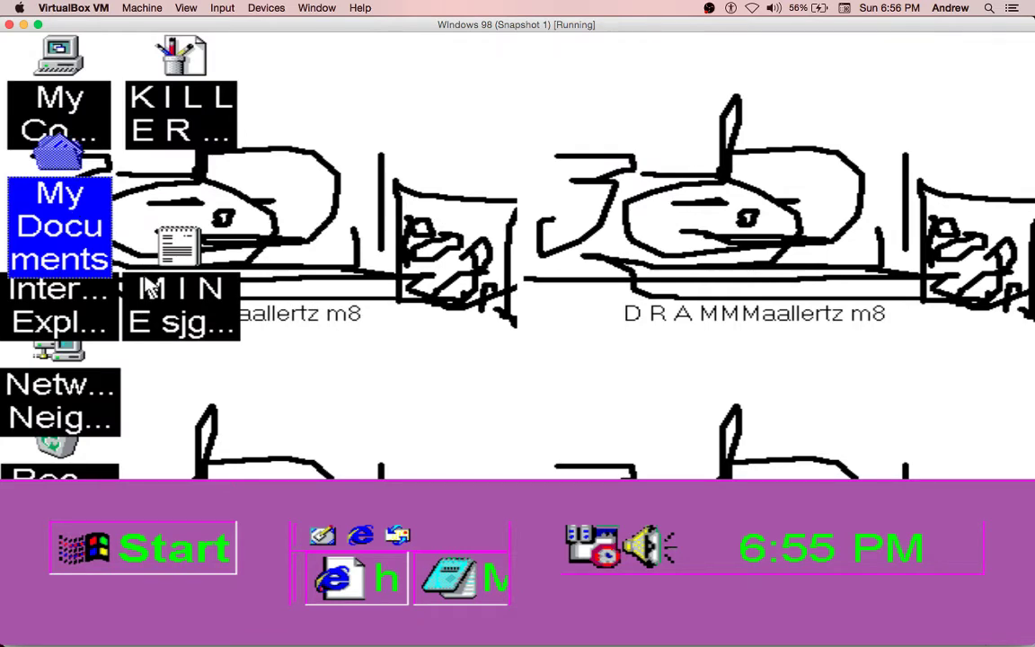
left_click(144, 282)
right_click(154, 285)
left_click(275, 361)
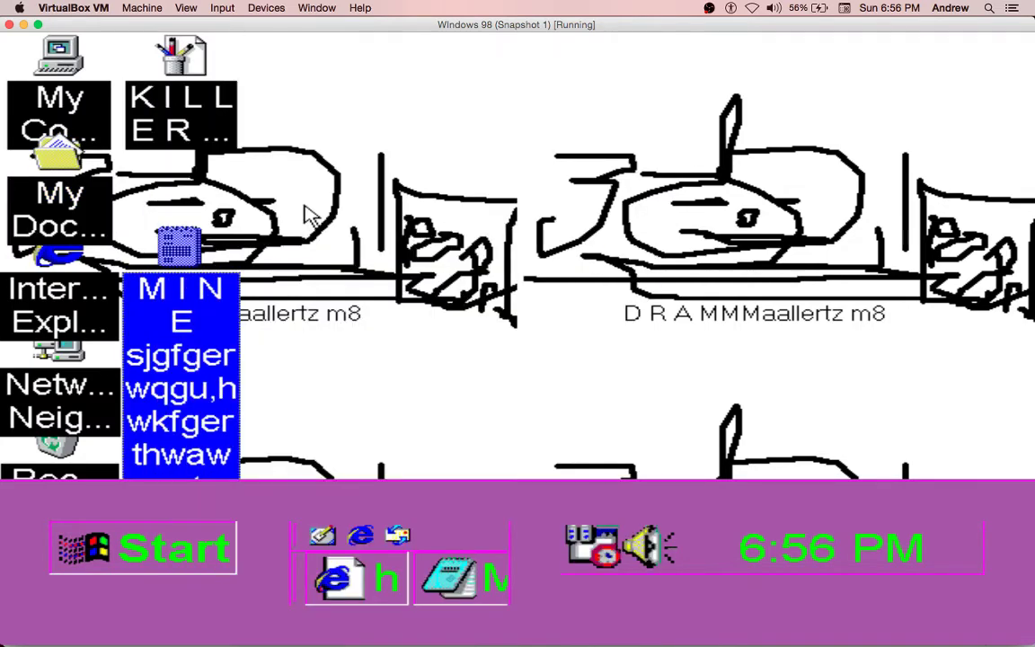
- Paste repeated copies of the MINE file onto the desktop, up to Copy (14)
left_click(308, 215)
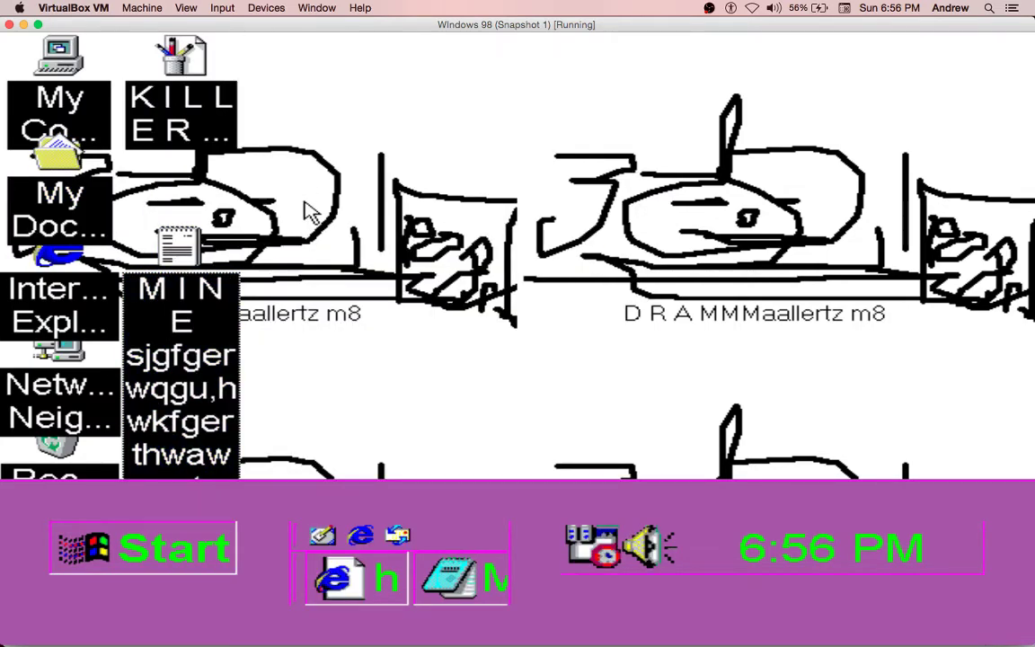
key("ctrl+v")
key("ctrl+v")
key("ctrl+v")
key("ctrl+v")
key("ctrl+v")
key("ctrl+v")
key("ctrl+v")
key("ctrl+v")
key("ctrl+v")
key("ctrl+v")
key("ctrl+v")
key("ctrl+v")
key("ctrl+v")
key("ctrl+v")
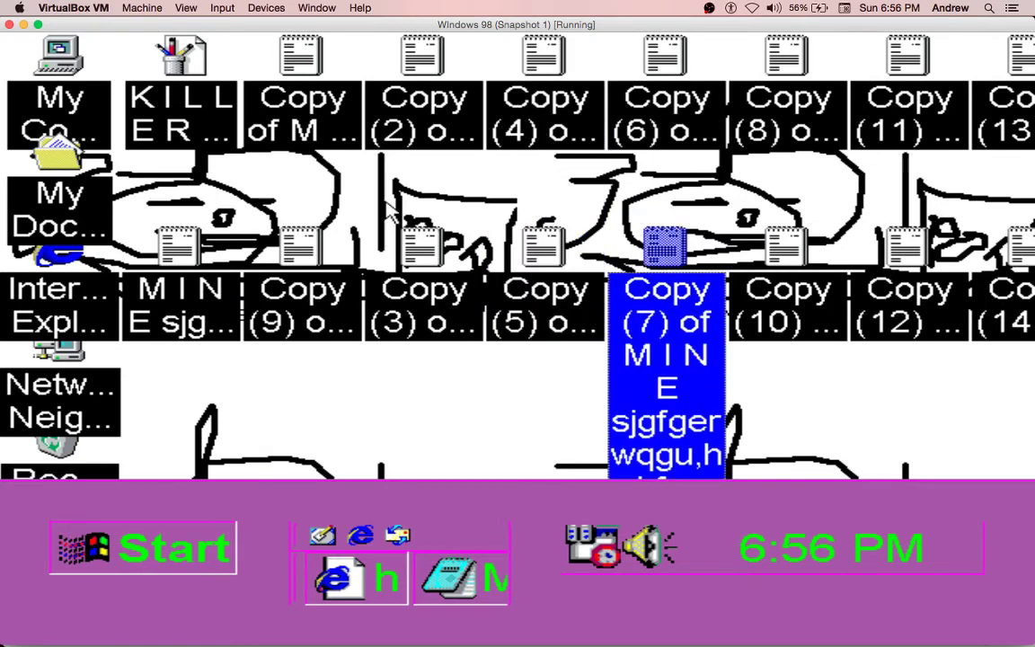
left_click(411, 453)
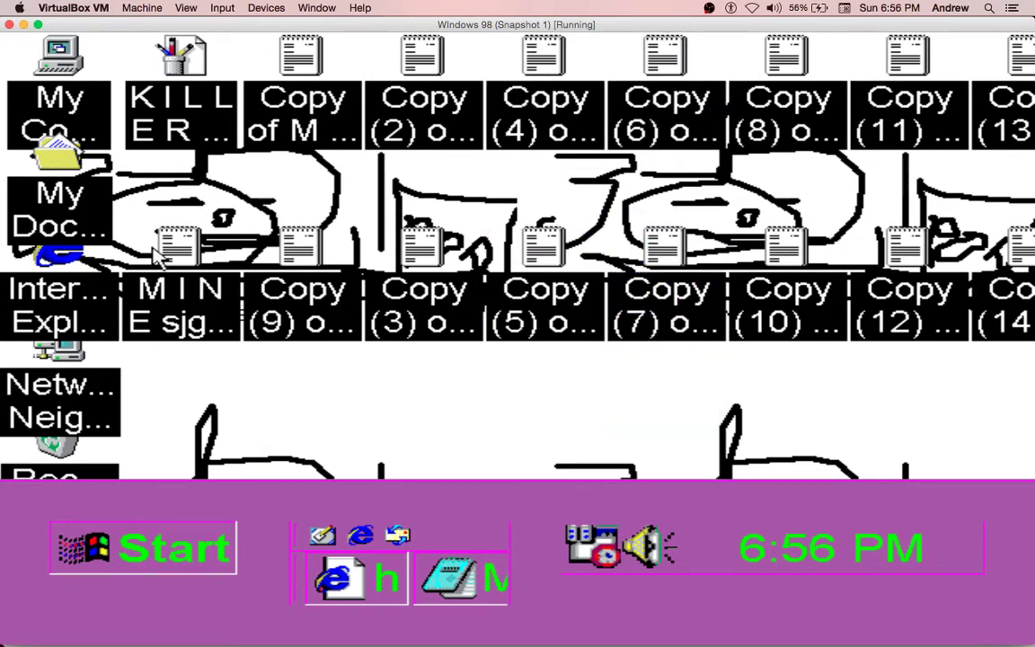
- Move the My Documents icon down the left side and select some pasted copies
right_click(64, 172)
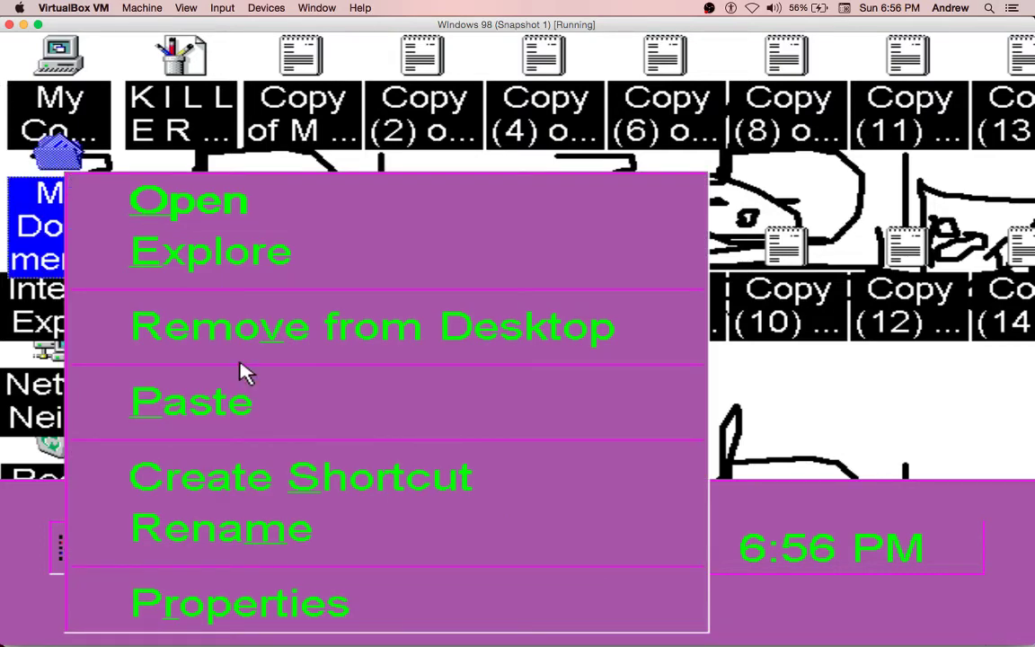
left_click(54, 204)
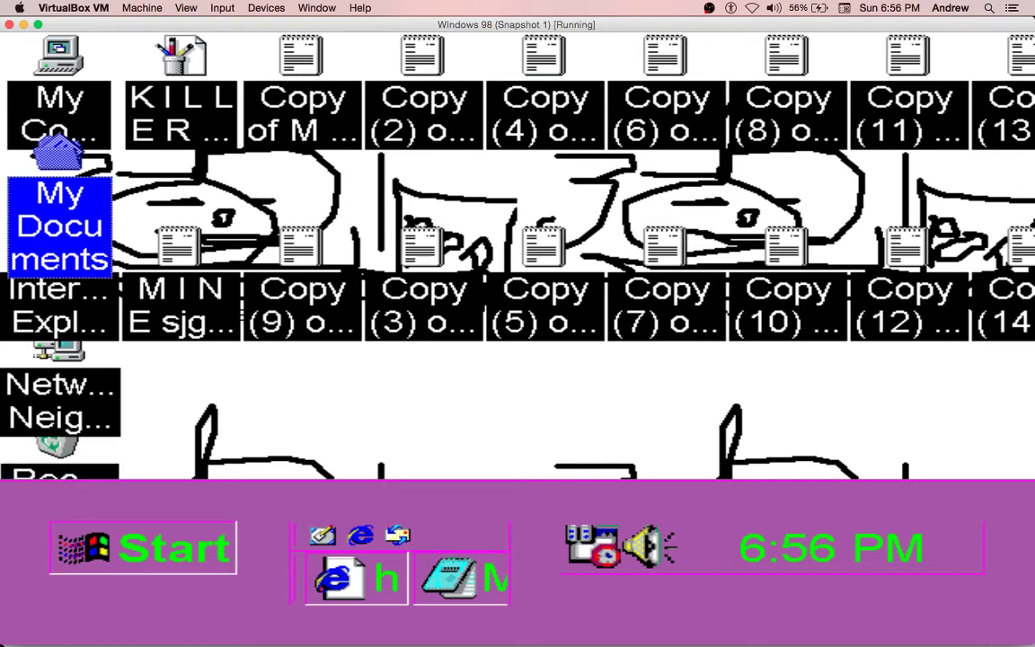
left_click_drag(45, 431, 65, 204)
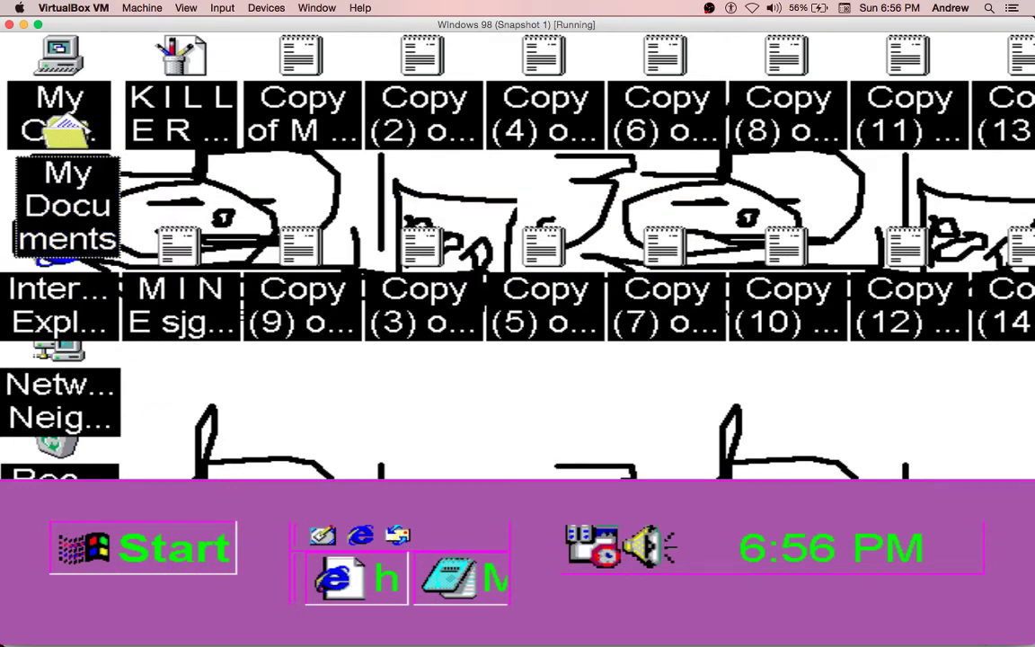
left_click_drag(257, 160, 573, 251)
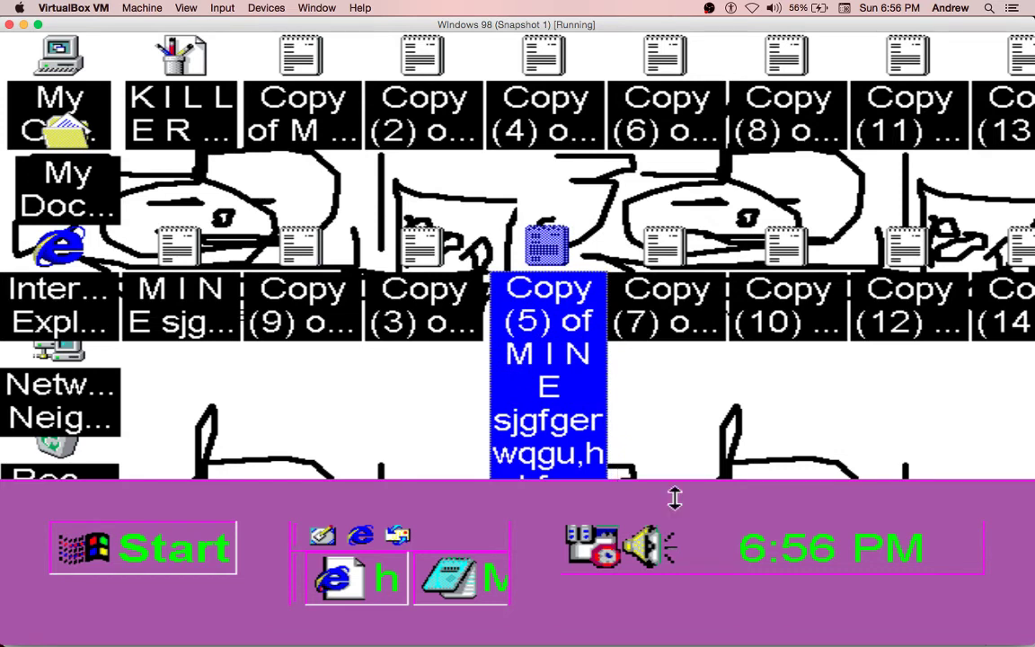
- Open Date/Time Properties and cycle the year spin box until it wraps and climbs again
double_click(744, 554)
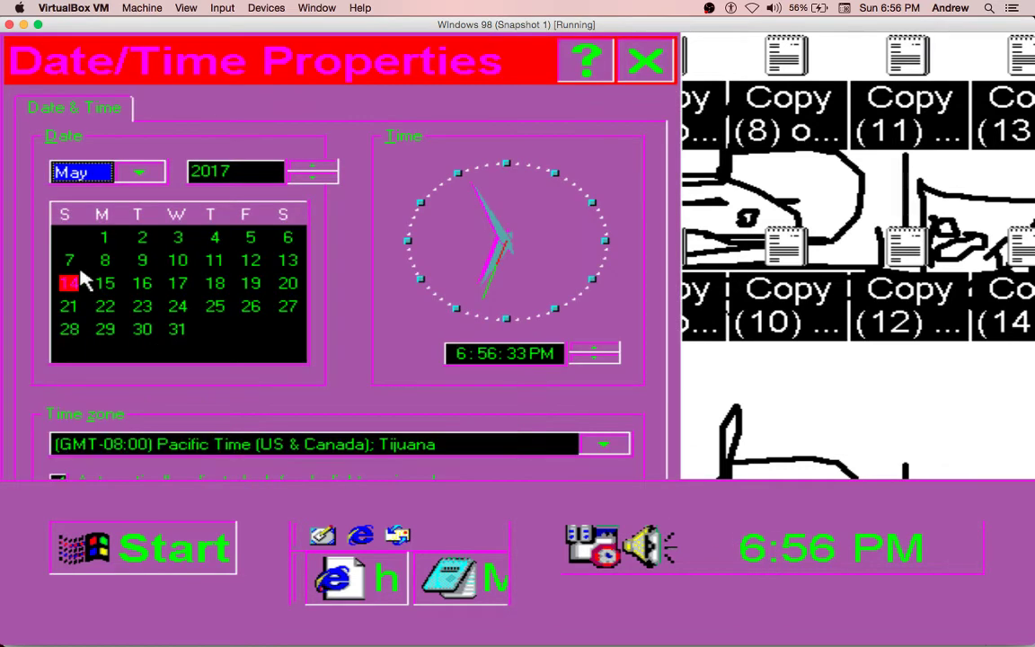
left_click(236, 171)
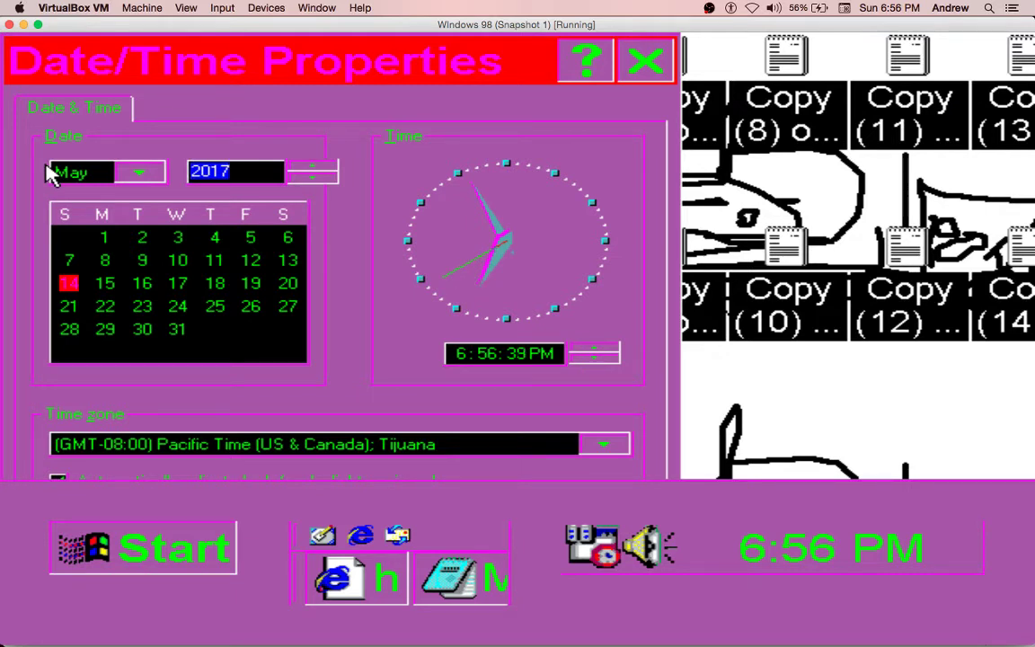
left_click_drag(305, 178, 312, 178)
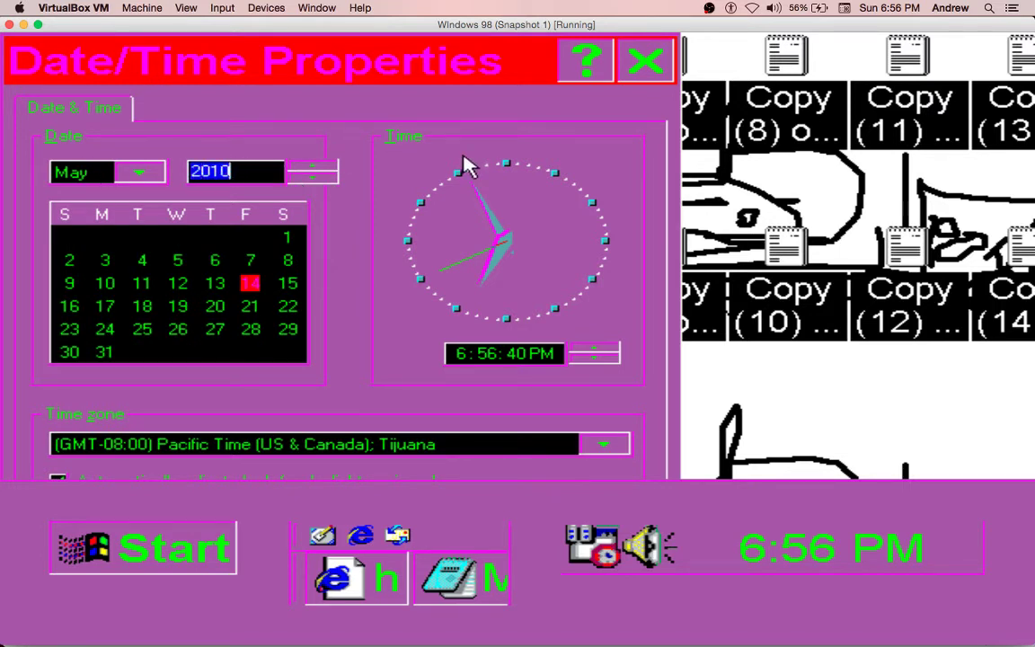
left_click(312, 177)
mouse_move(311, 179)
left_mouse_down()
mouse_move(316, 169)
mouse_move(312, 178)
left_mouse_up()
left_click(311, 165)
left_click(317, 179)
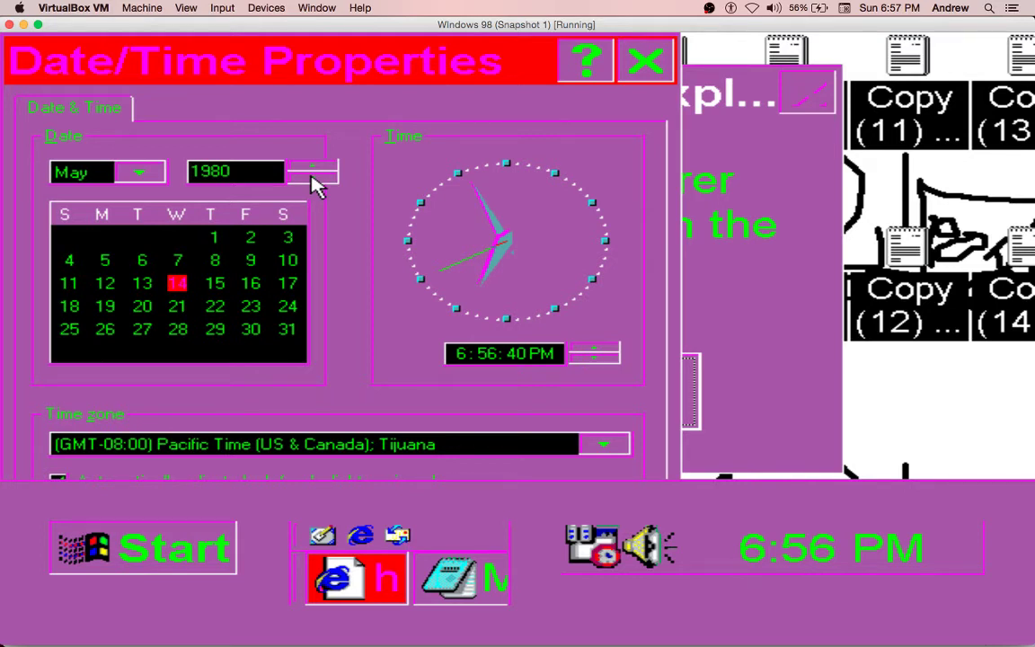
- Choose December 31 and run the year up toward 2099
left_click(136, 177)
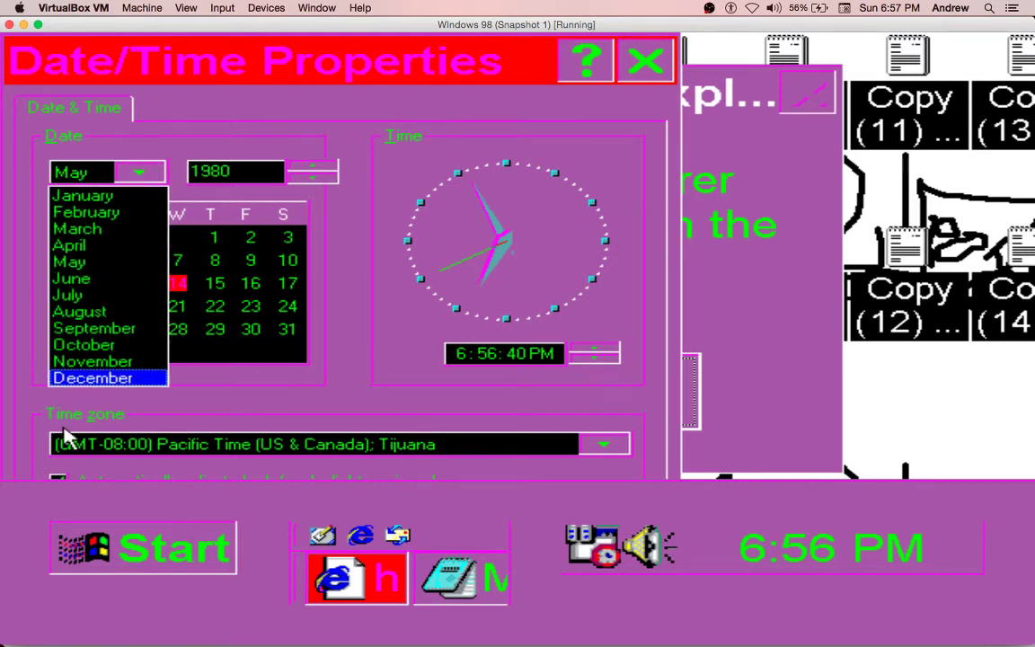
left_click(81, 378)
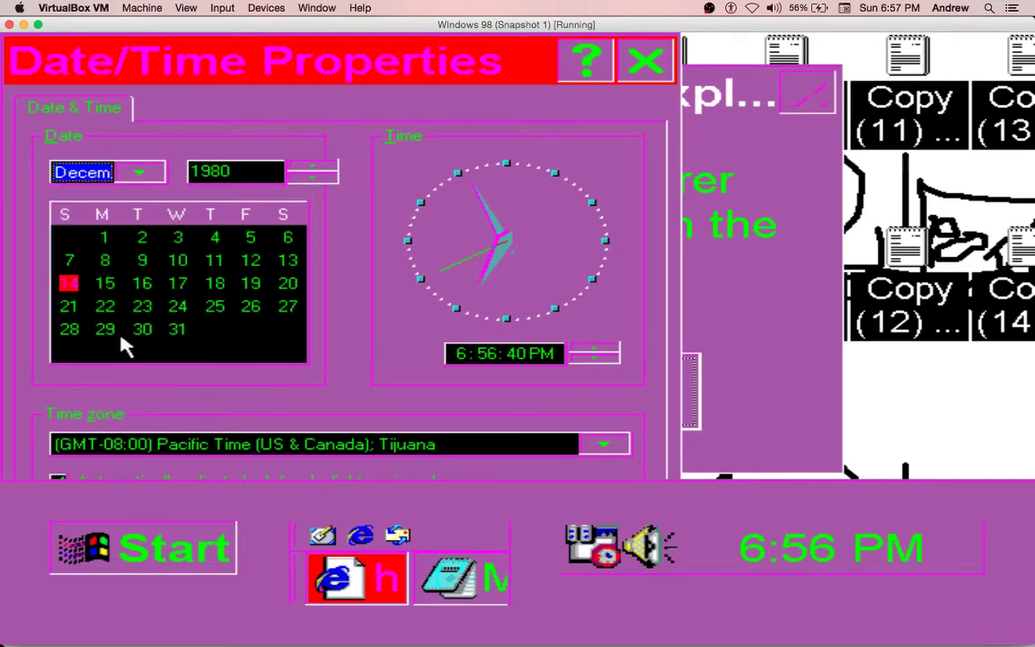
left_click(177, 331)
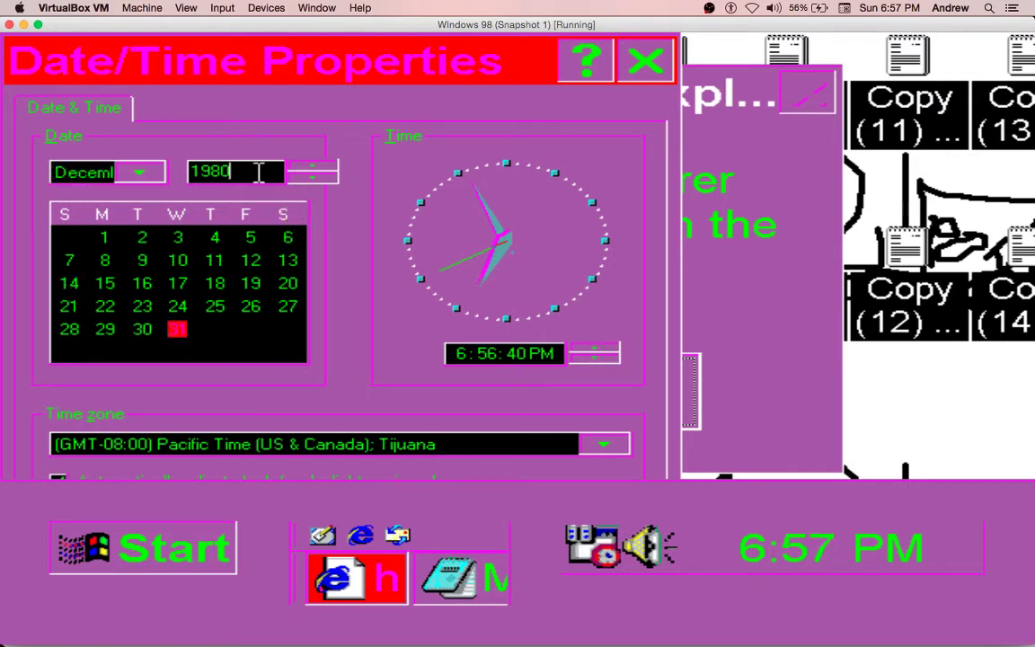
left_click_drag(305, 169, 309, 169)
- Set the year to 2099 and the time to 11:59:50 PM, then apply with OK
left_click(309, 179)
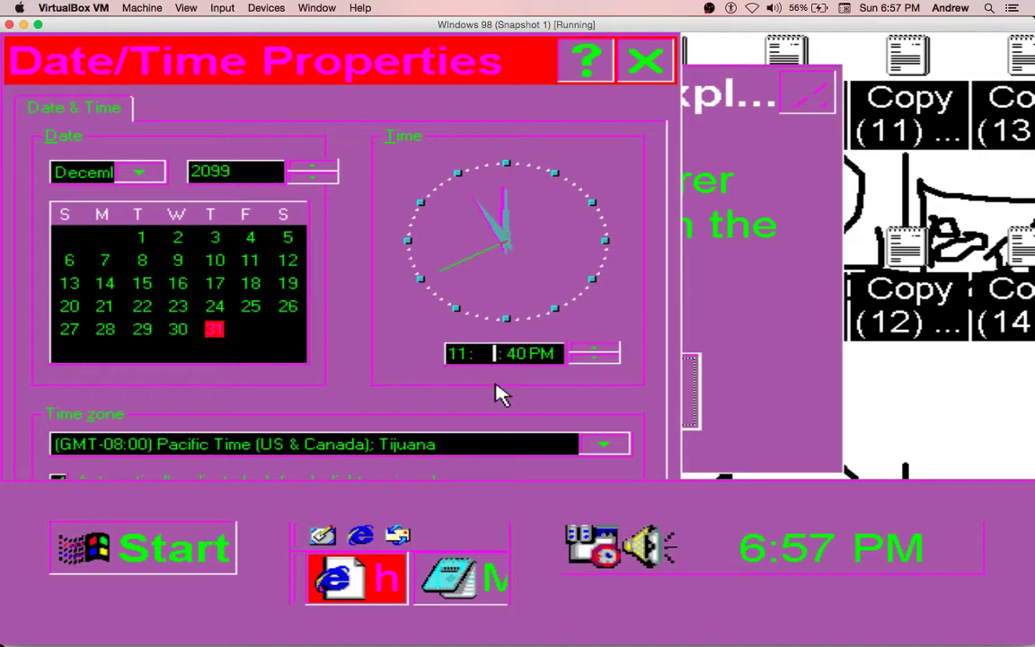
key("Up")
left_click(524, 353)
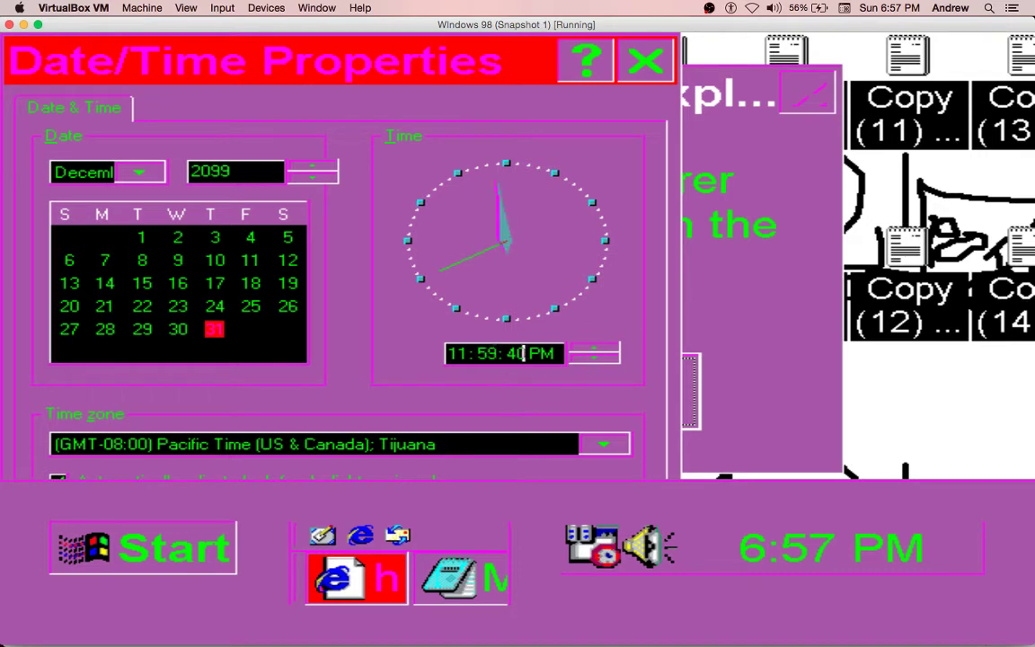
key("BackSpace")
key("BackSpace")
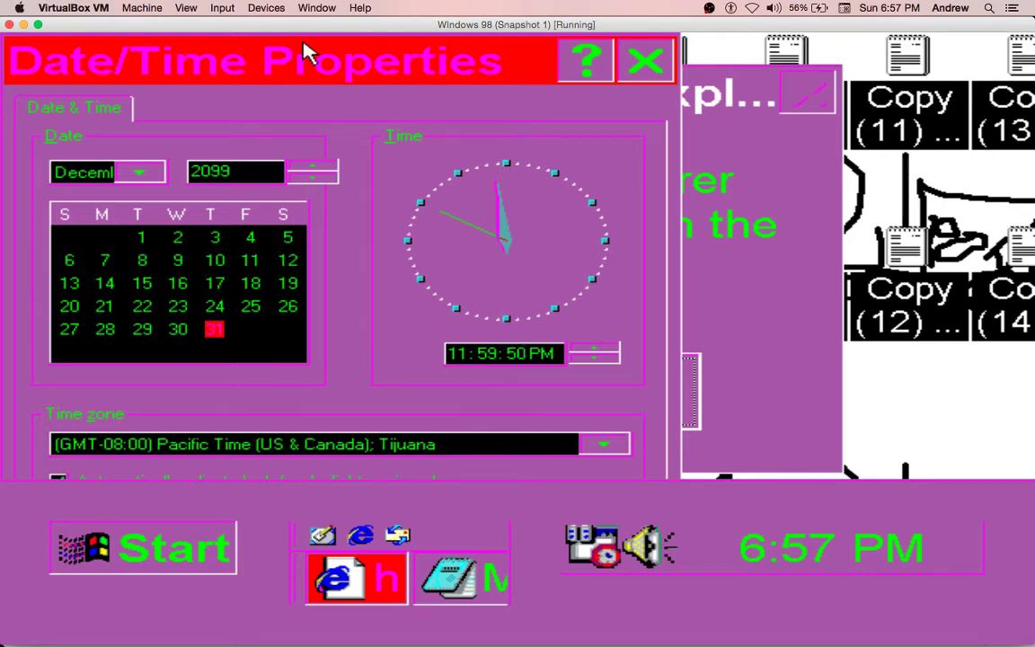
left_click_drag(323, 81, 323, 54)
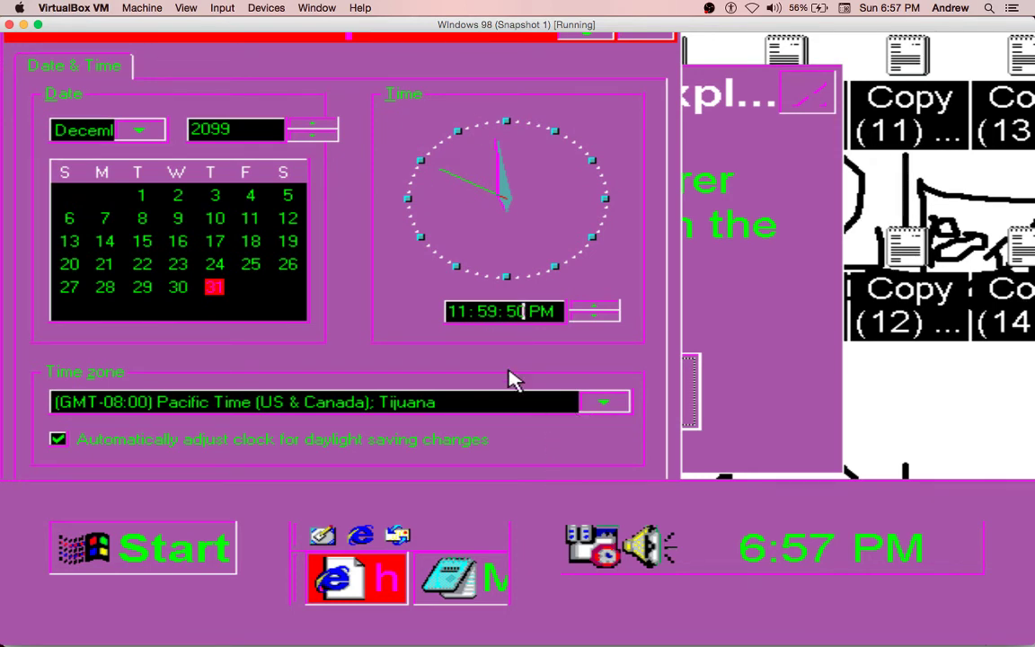
left_click_drag(547, 510, 543, 632)
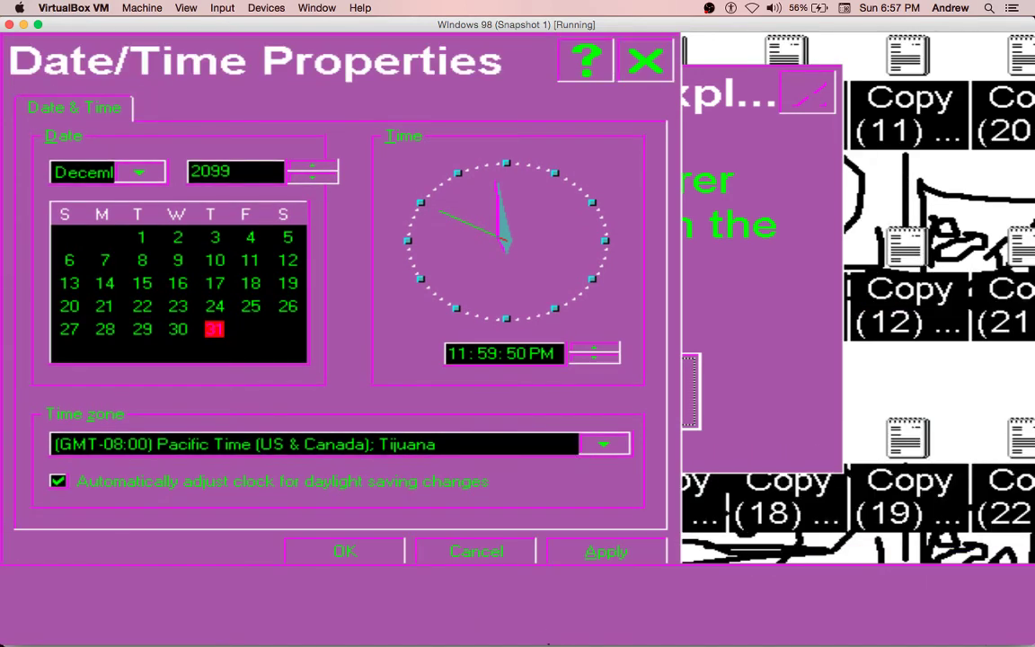
left_click(343, 554)
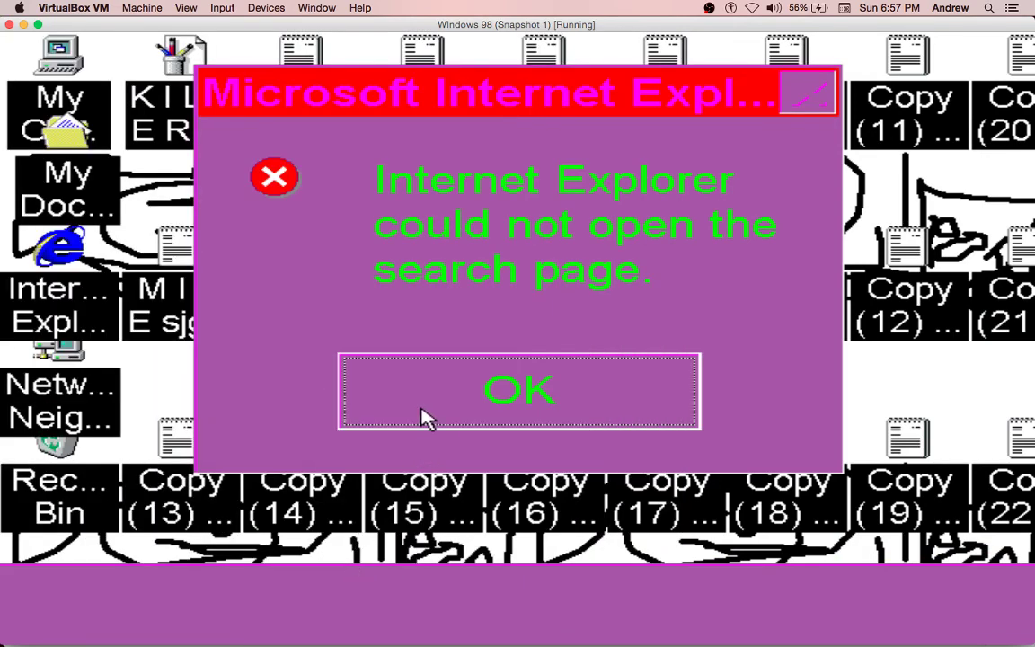
- Dismiss the Internet Explorer error, restore the taskbar height, and deselect the desktop file copies
left_click(427, 418)
left_click_drag(405, 571, 409, 539)
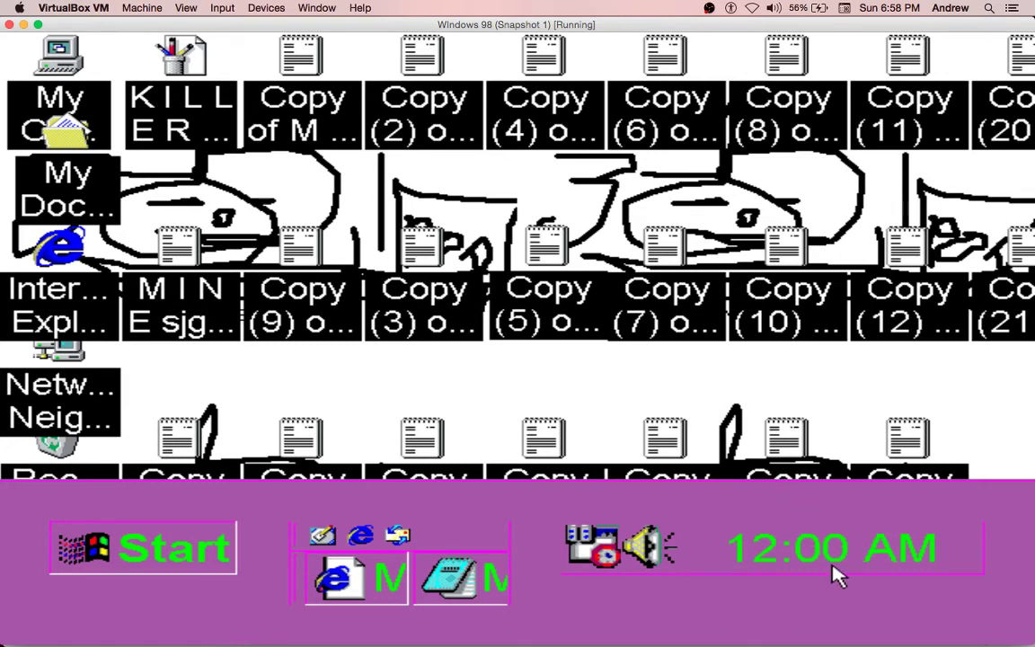
mouse_move(836, 576)
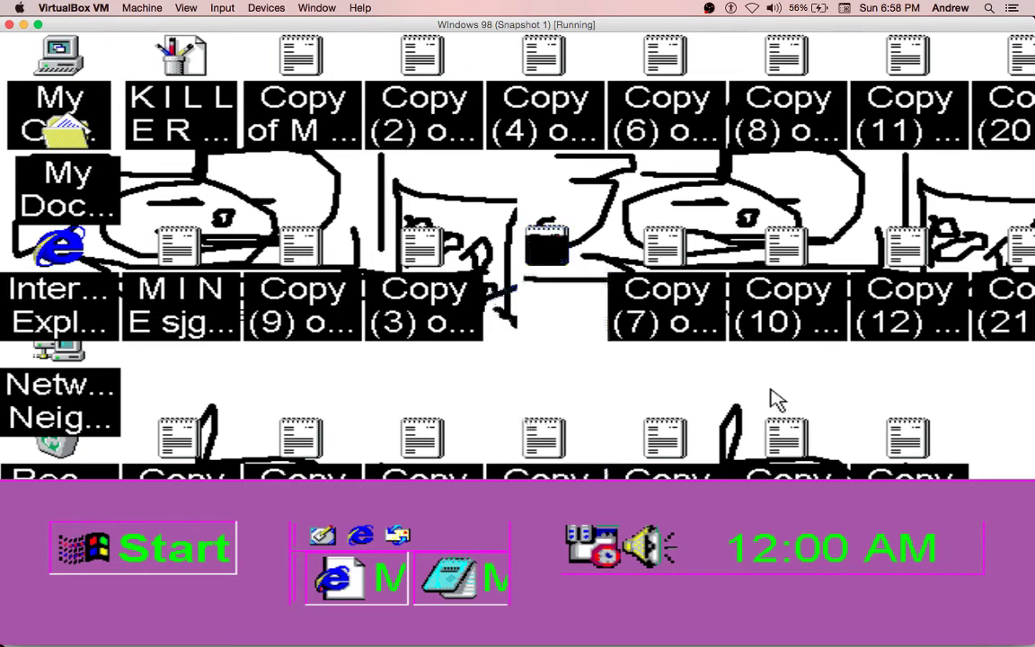
left_click_drag(665, 352, 755, 432)
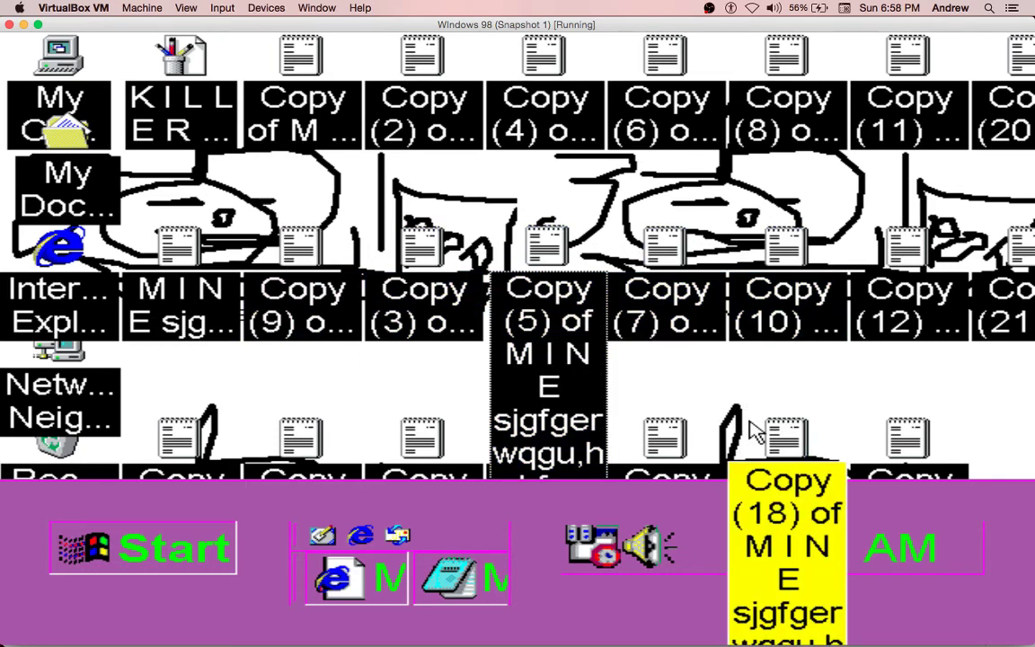
- From an MS-DOS prompt, move up to C:\ and run deltree /y C:\ to wipe the drive
key("super+r")
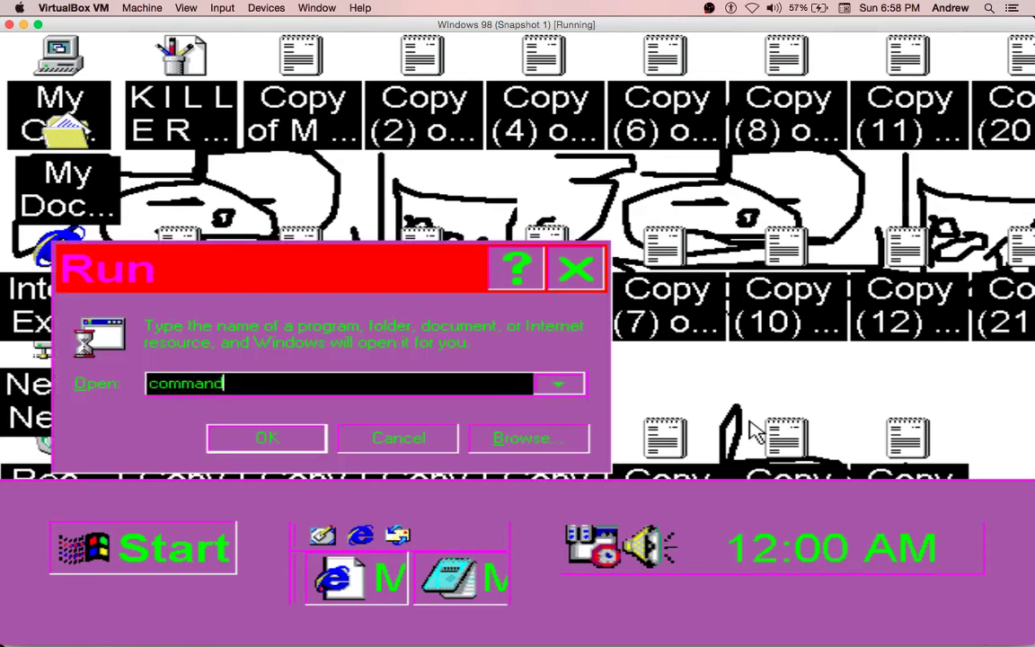
type("command")
key("Return")
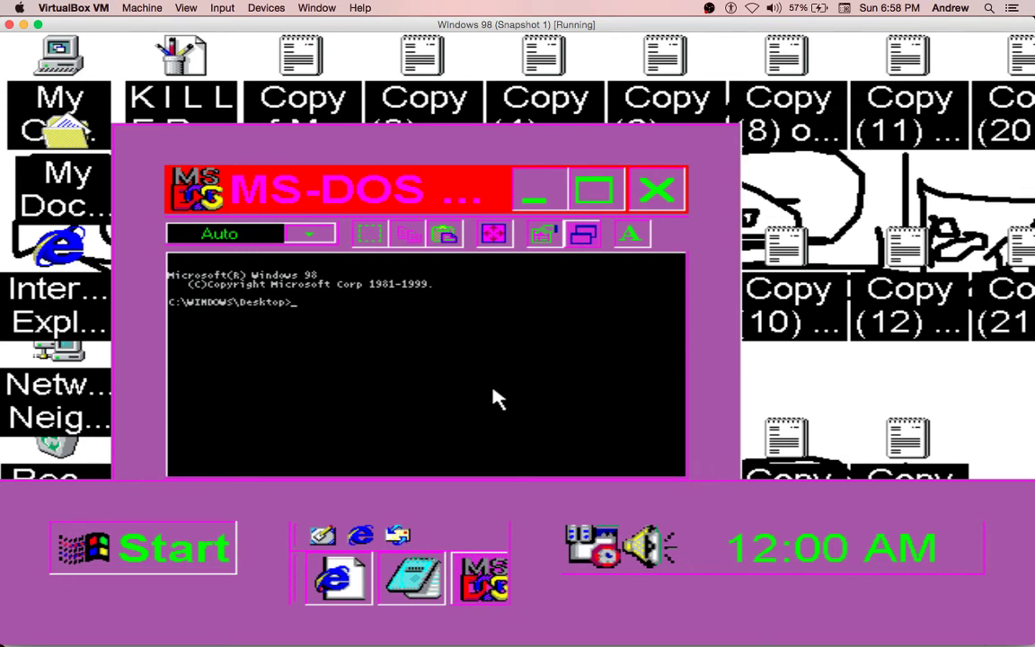
type("cd ..")
key("Return")
type("cd ..")
key("Return")
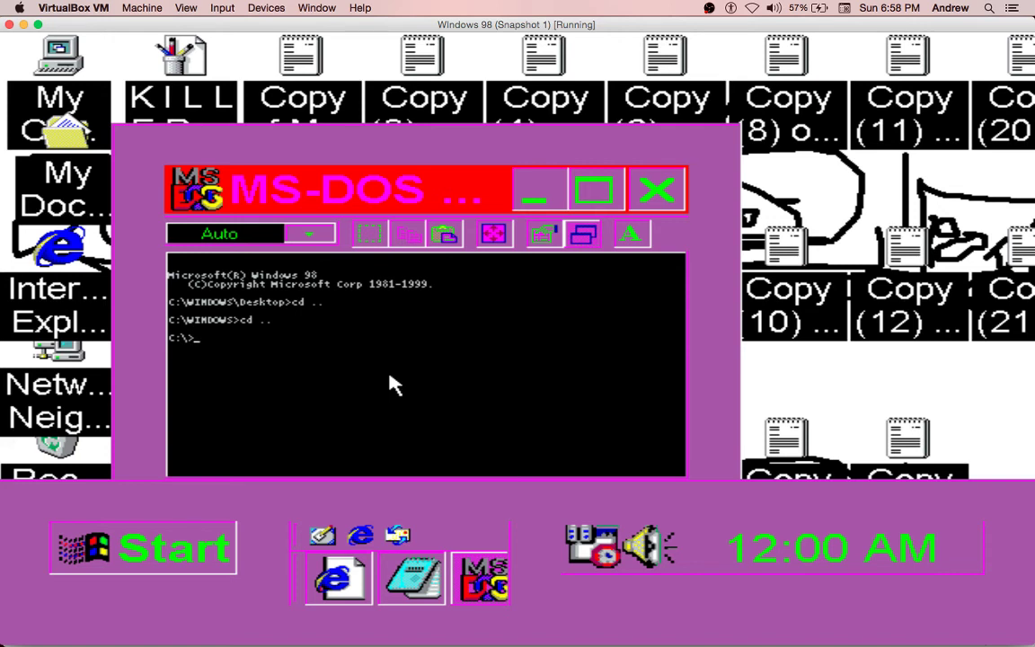
type("deltree /y C:\\")
key("Return")
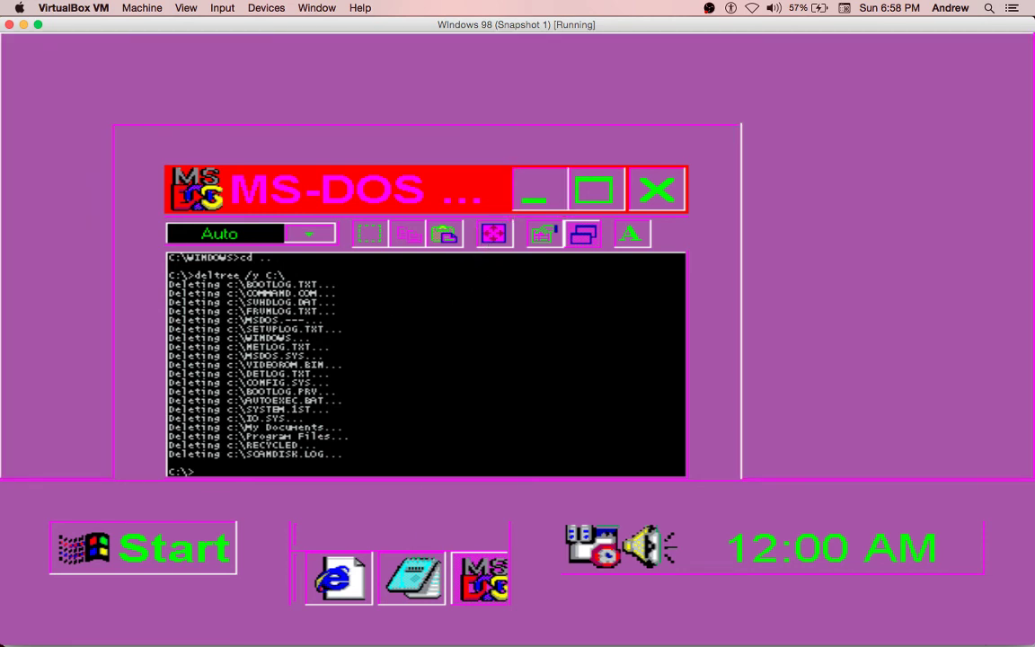
- Dismiss the Desktop not accessible error, log off Windows, and log back on
left_click(534, 191)
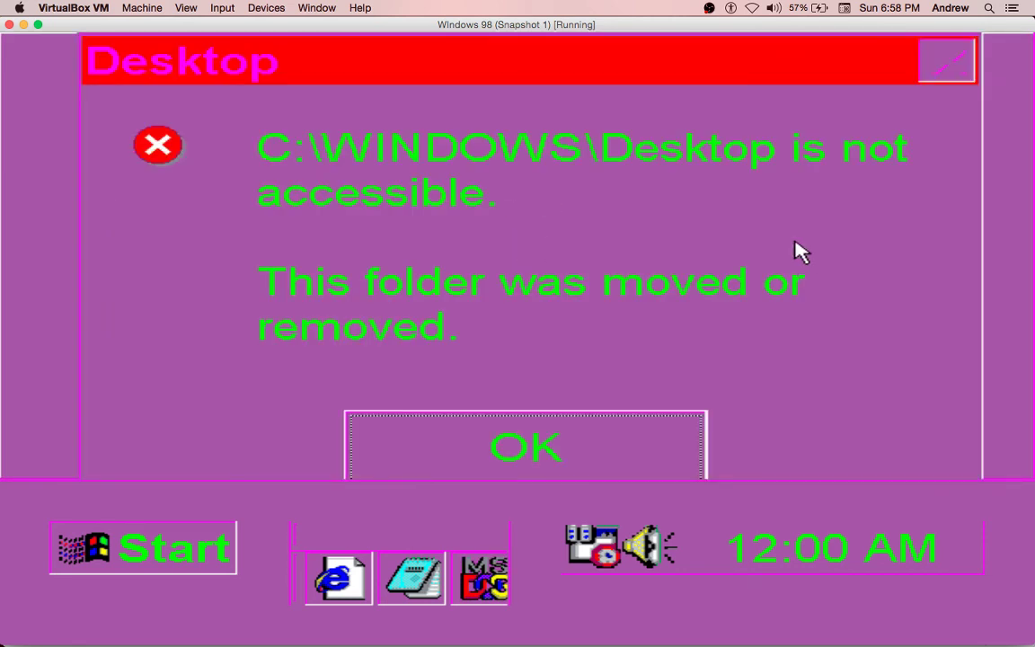
left_click(517, 445)
left_click(144, 549)
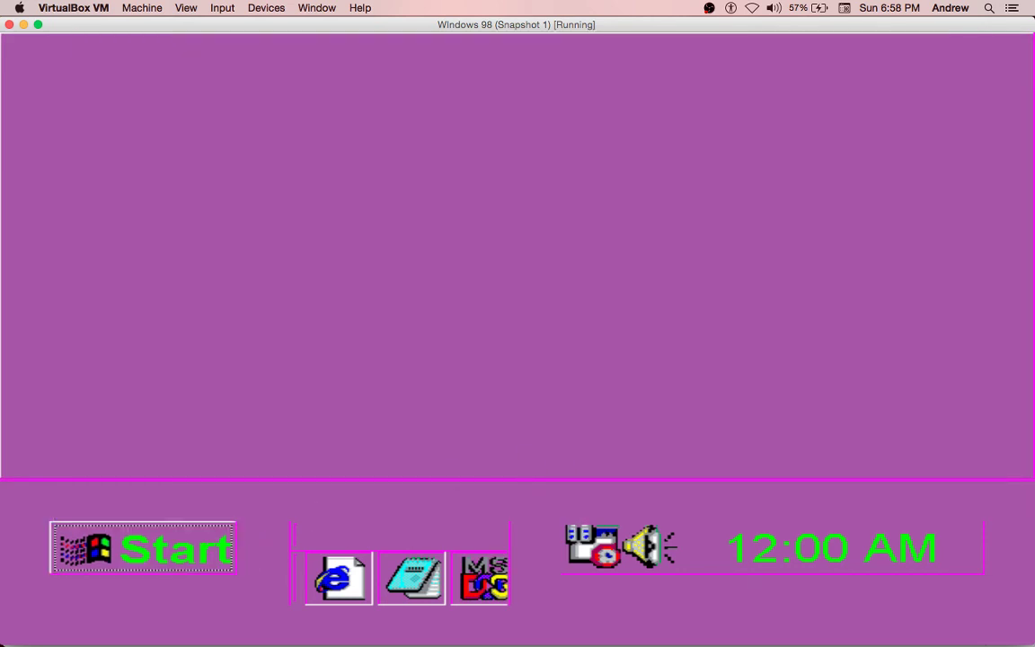
key("Return")
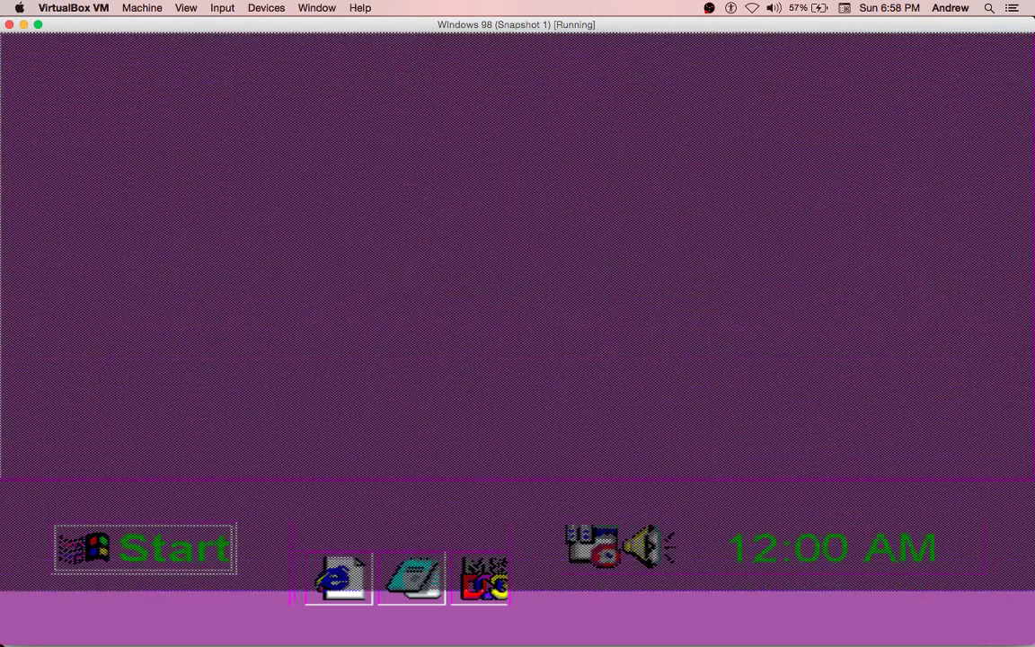
left_click(457, 316)
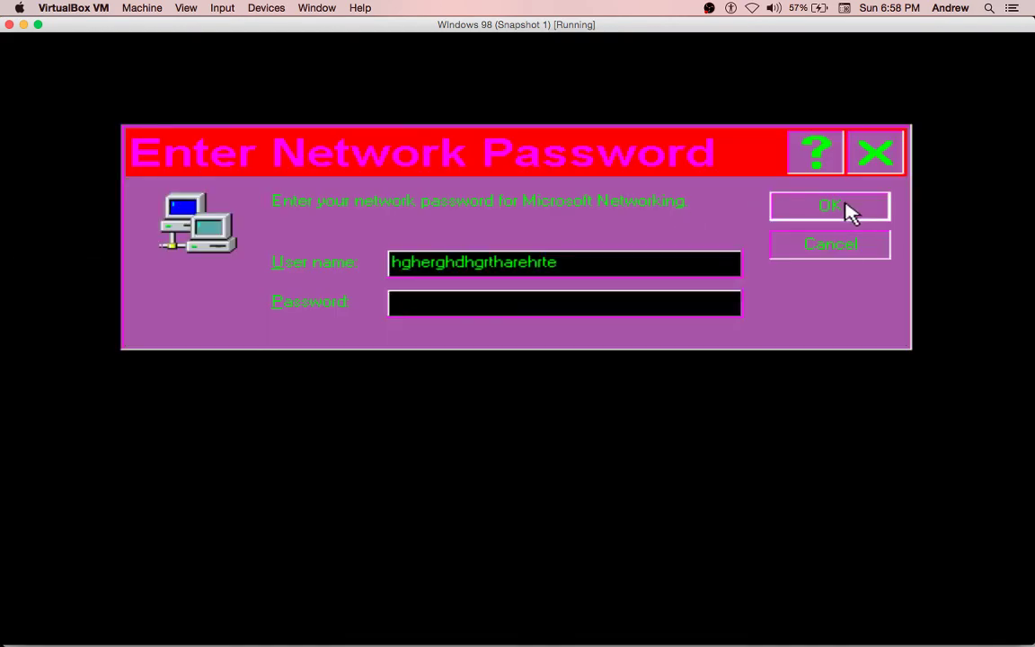
left_click(830, 207)
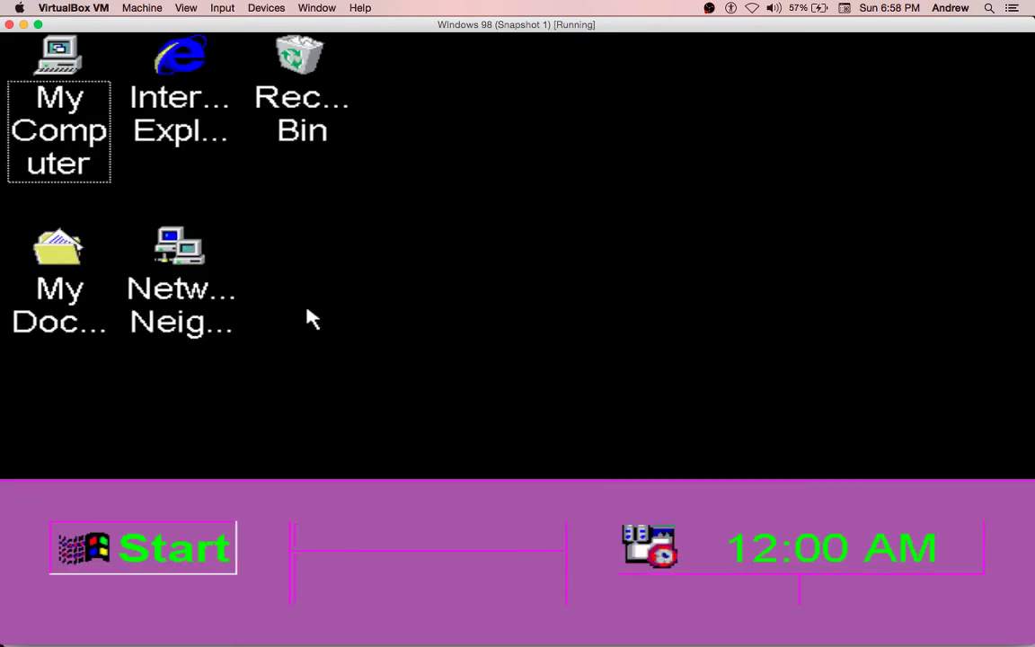
left_click_drag(555, 307, 400, 434)
- Restart Windows 98 from the Start menu's Shut Down options
left_click(190, 555)
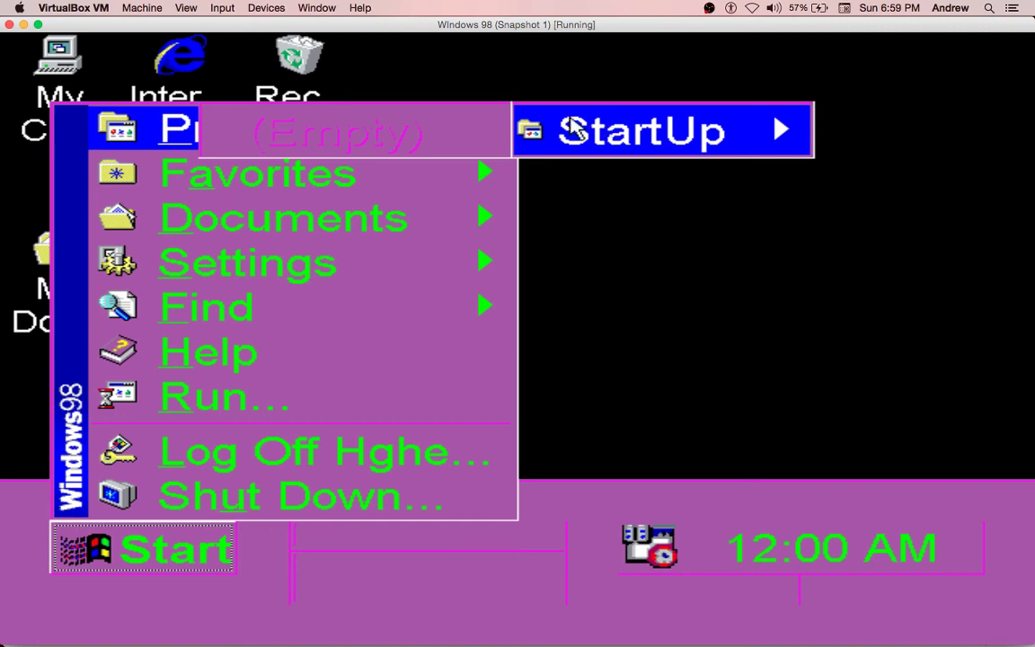
left_click(388, 497)
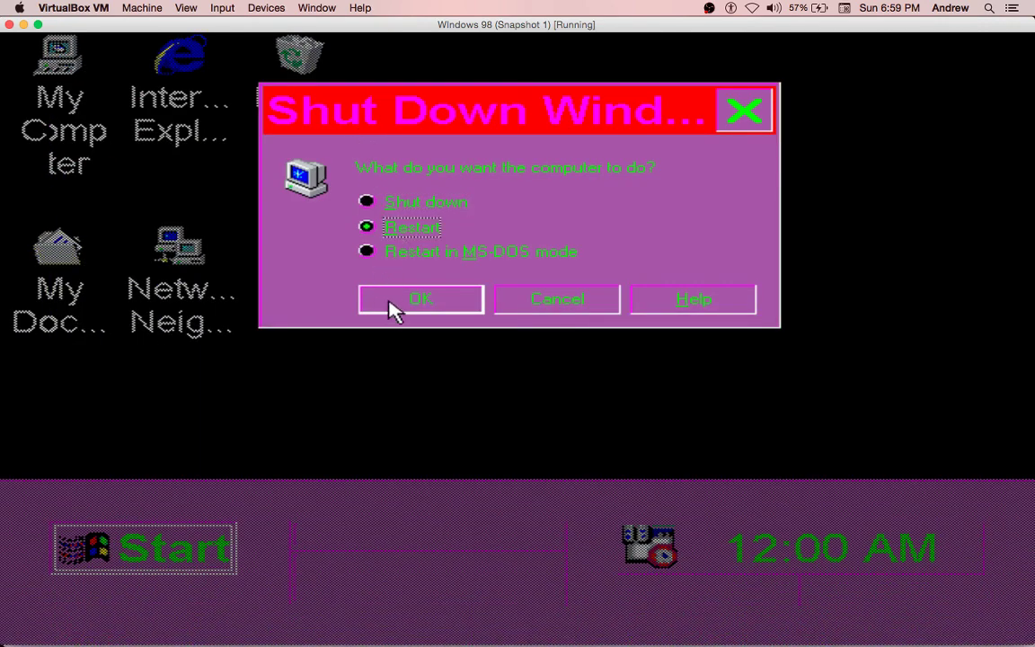
left_click(395, 306)
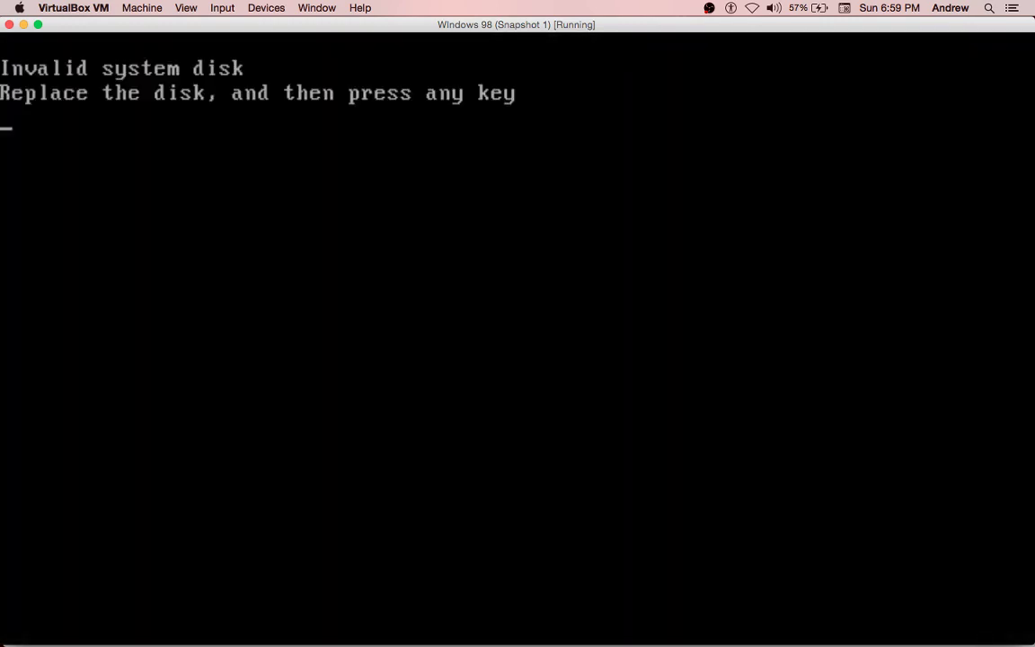
- Retry the boot, then close the VM window and choose Power off the machine
key("Return")
left_click(8, 24)
left_click(481, 126)
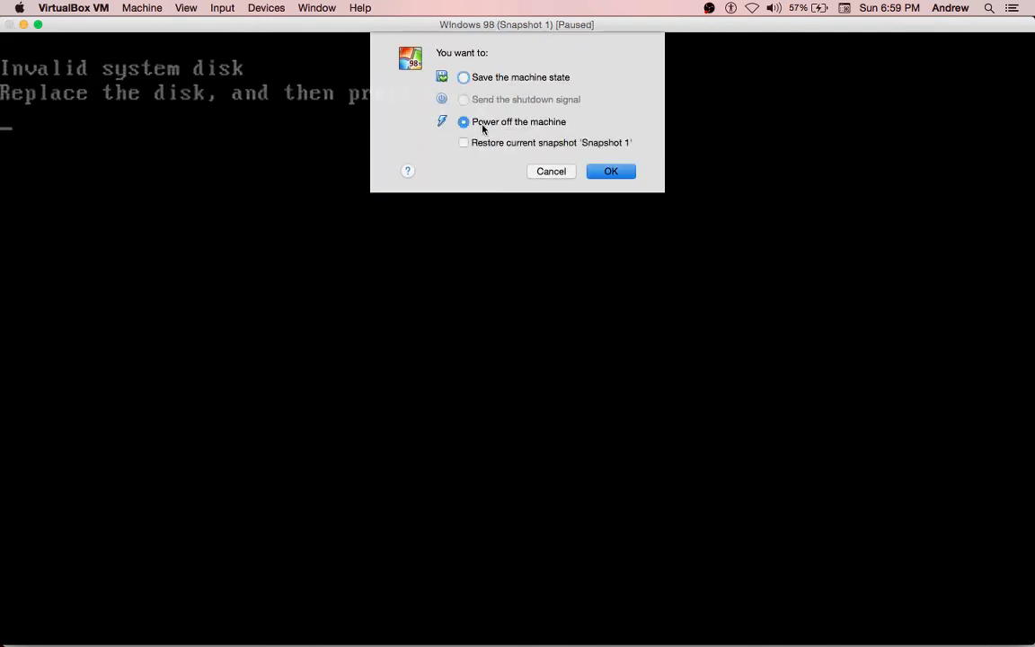
left_click(610, 171)
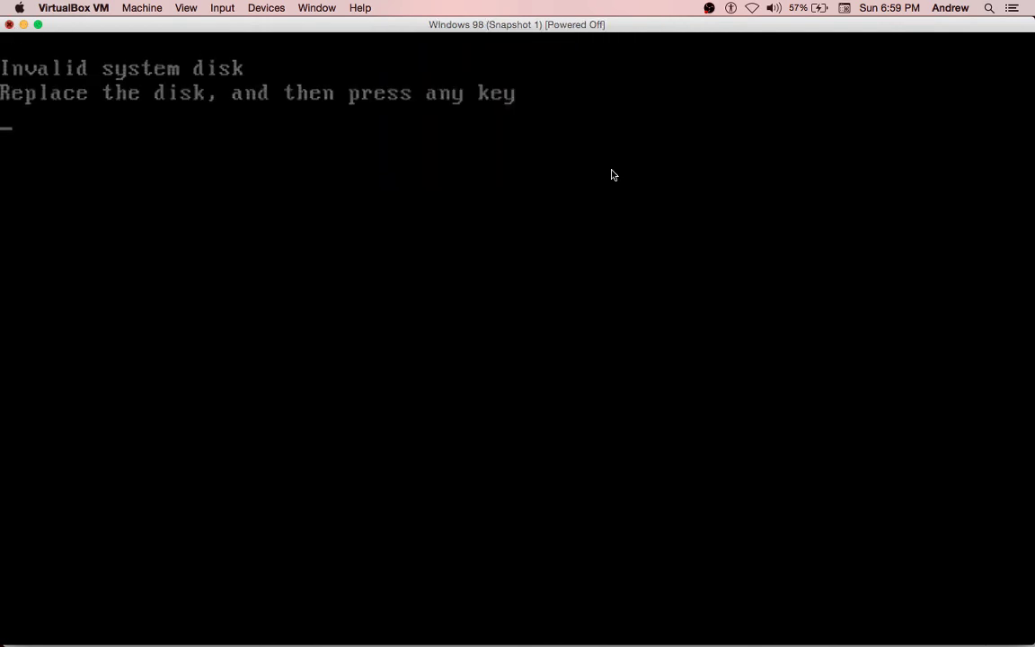